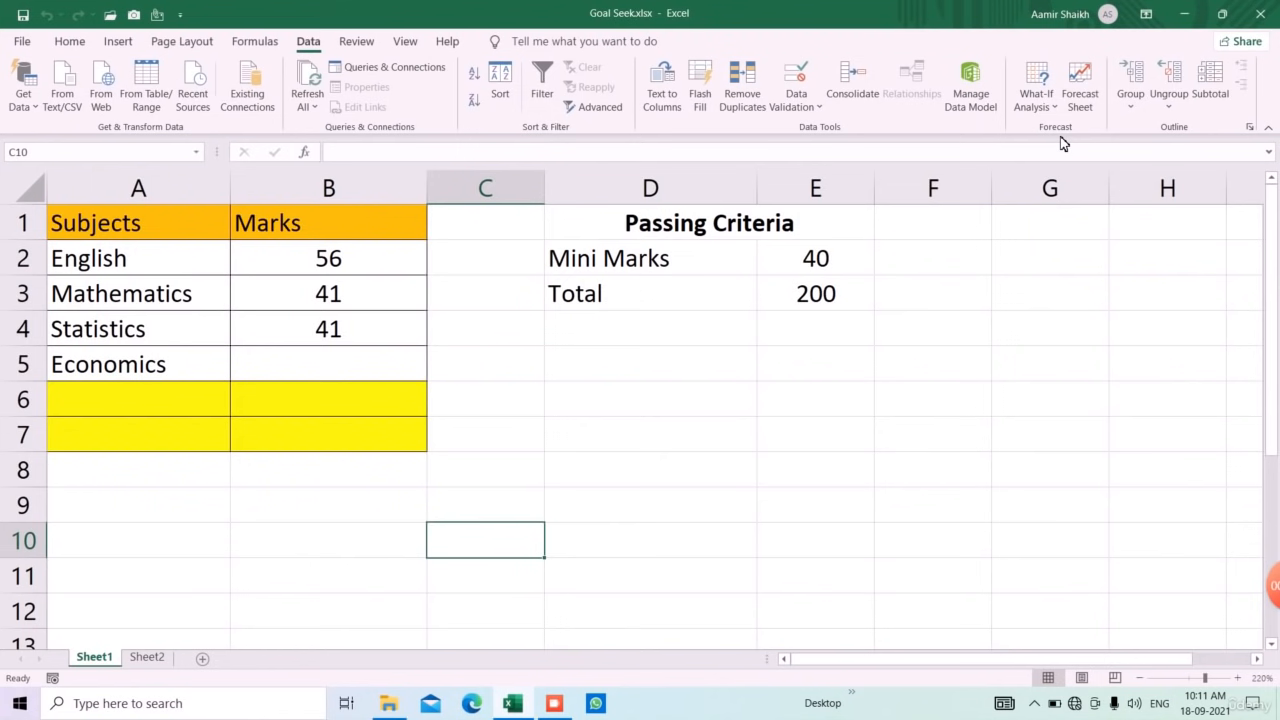
Look over the What-If Analysis options, the subjects with their marks, and the minimum and total passing criteria
{"action": "left_click", "coordinate": [1058, 106]}
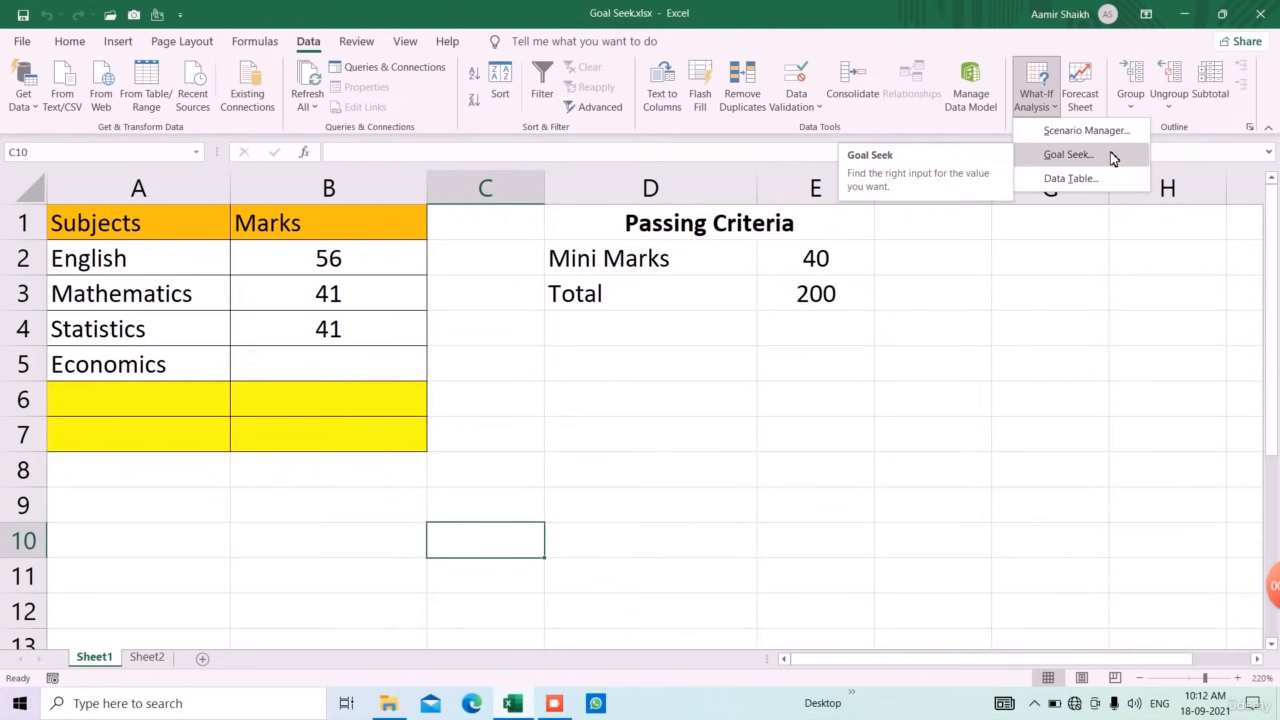
{"action": "left_click", "coordinate": [595, 358]}
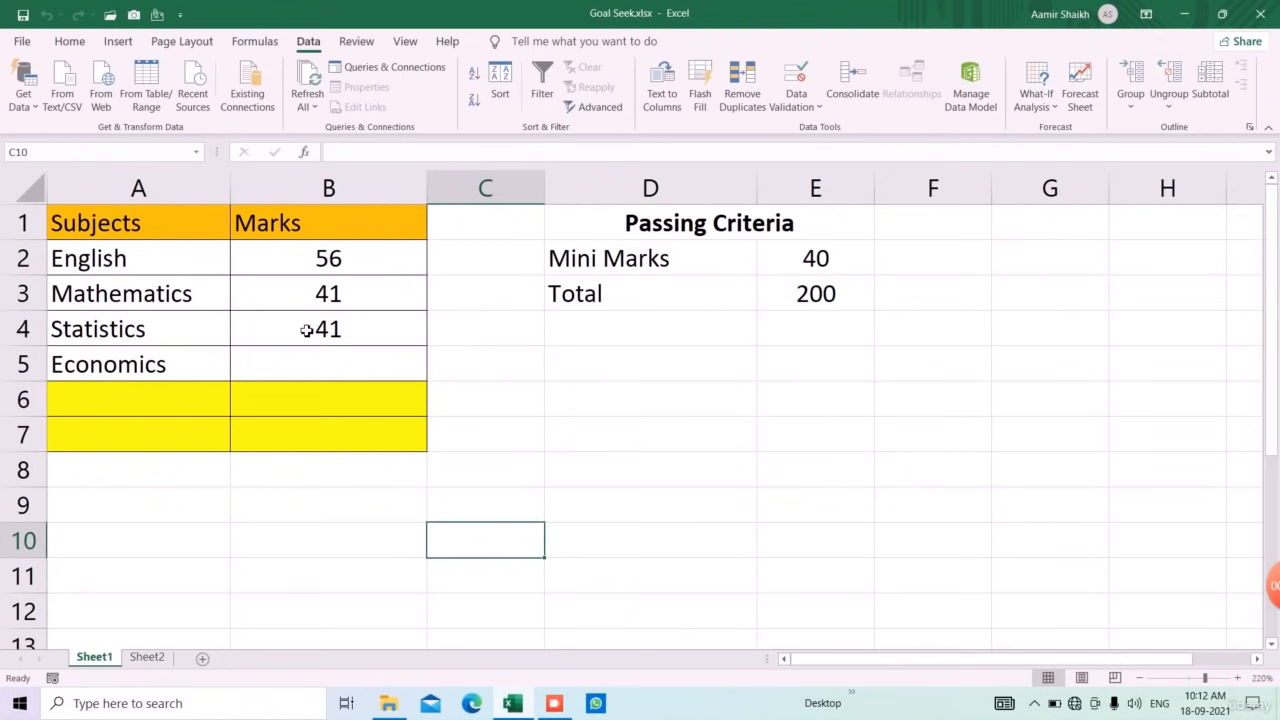
{"action": "left_click_drag", "start_coordinate": [160, 265], "coordinate": [163, 368]}
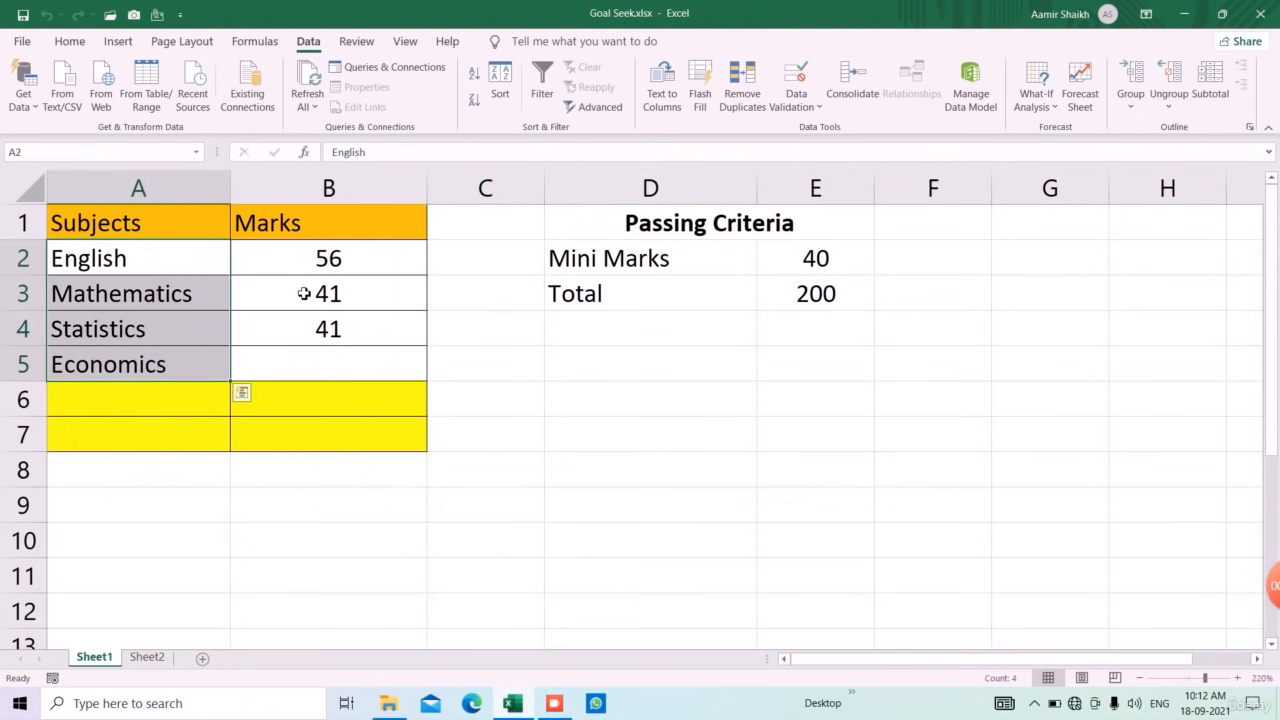
{"action": "left_click", "coordinate": [627, 271]}
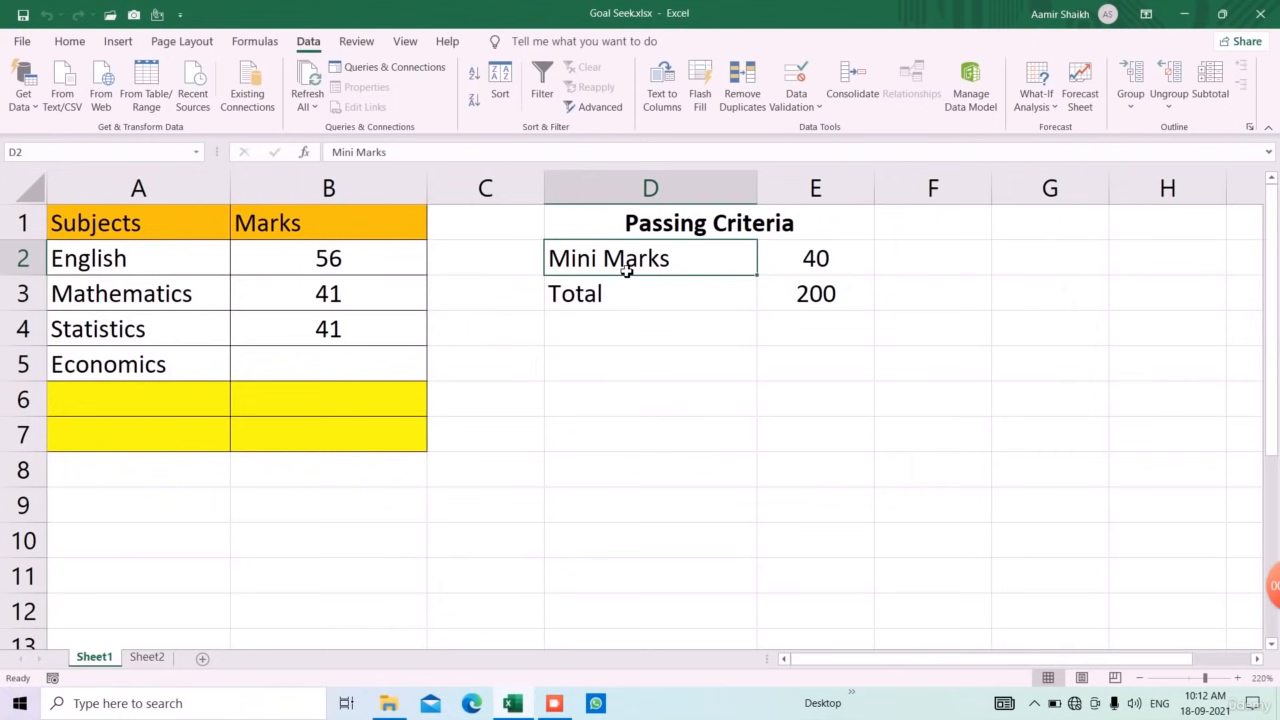
{"action": "left_click", "coordinate": [840, 273]}
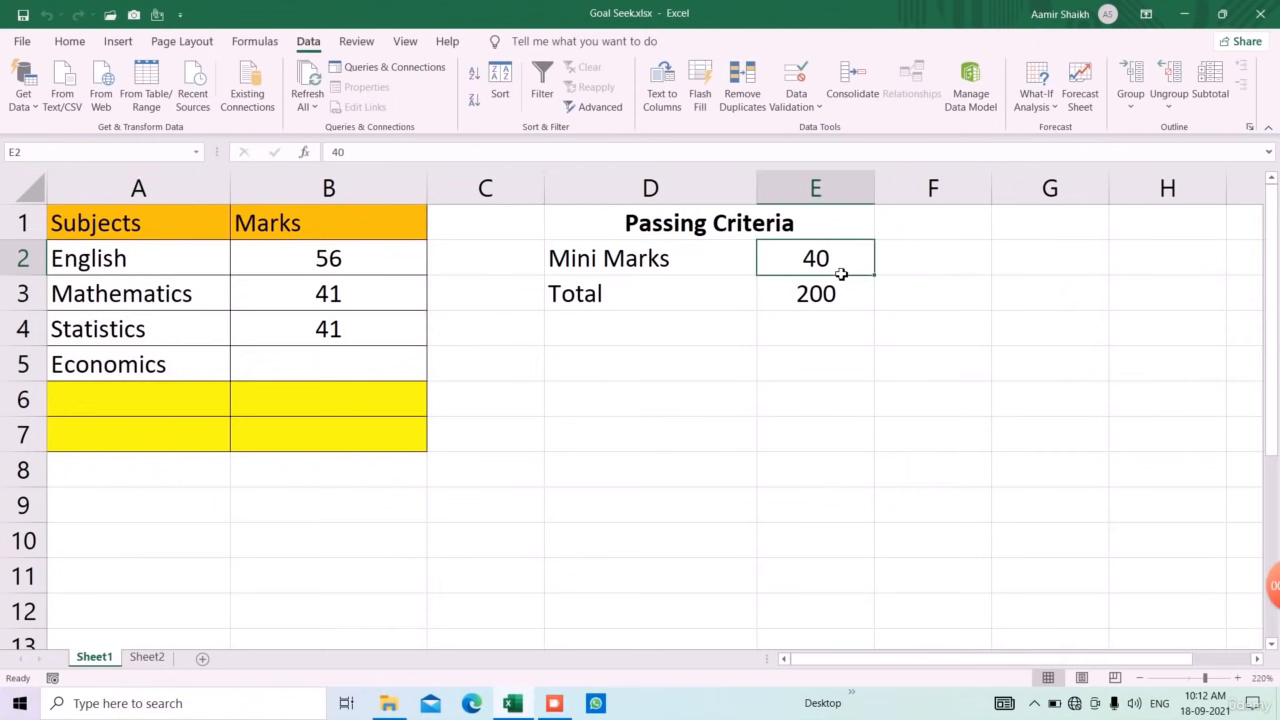
{"action": "left_click", "coordinate": [358, 307]}
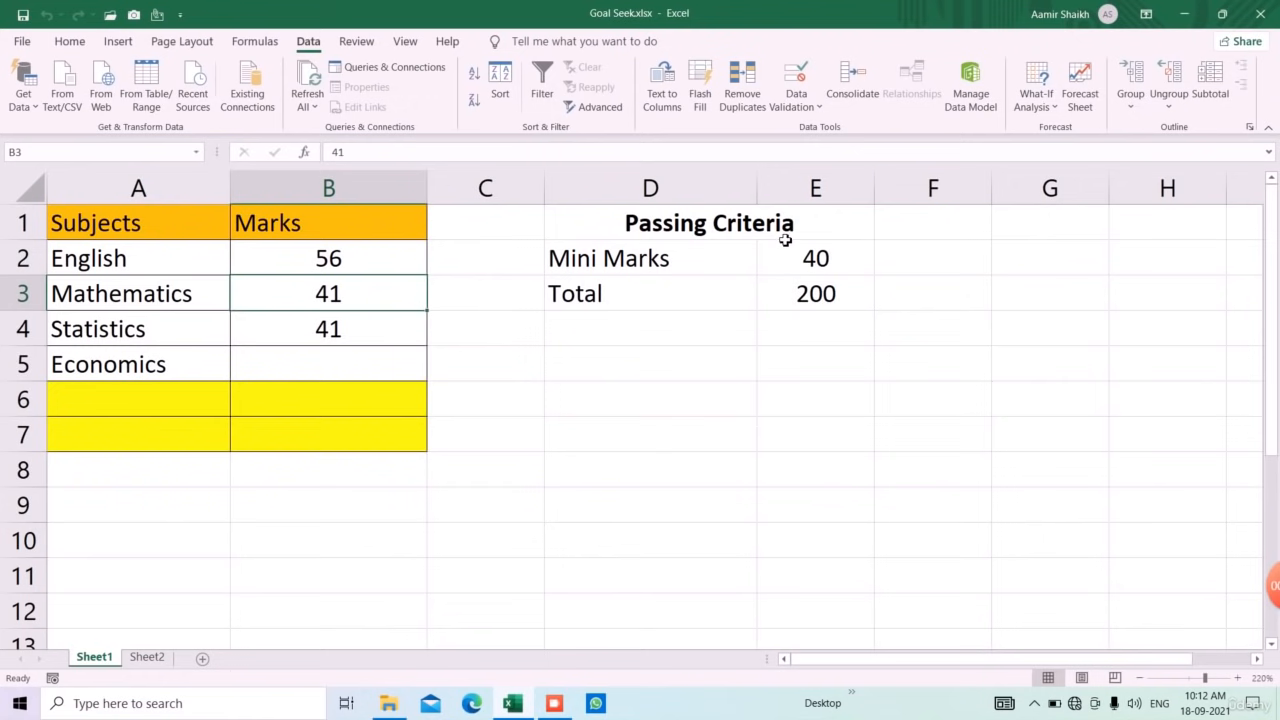
{"action": "left_click", "coordinate": [815, 305]}
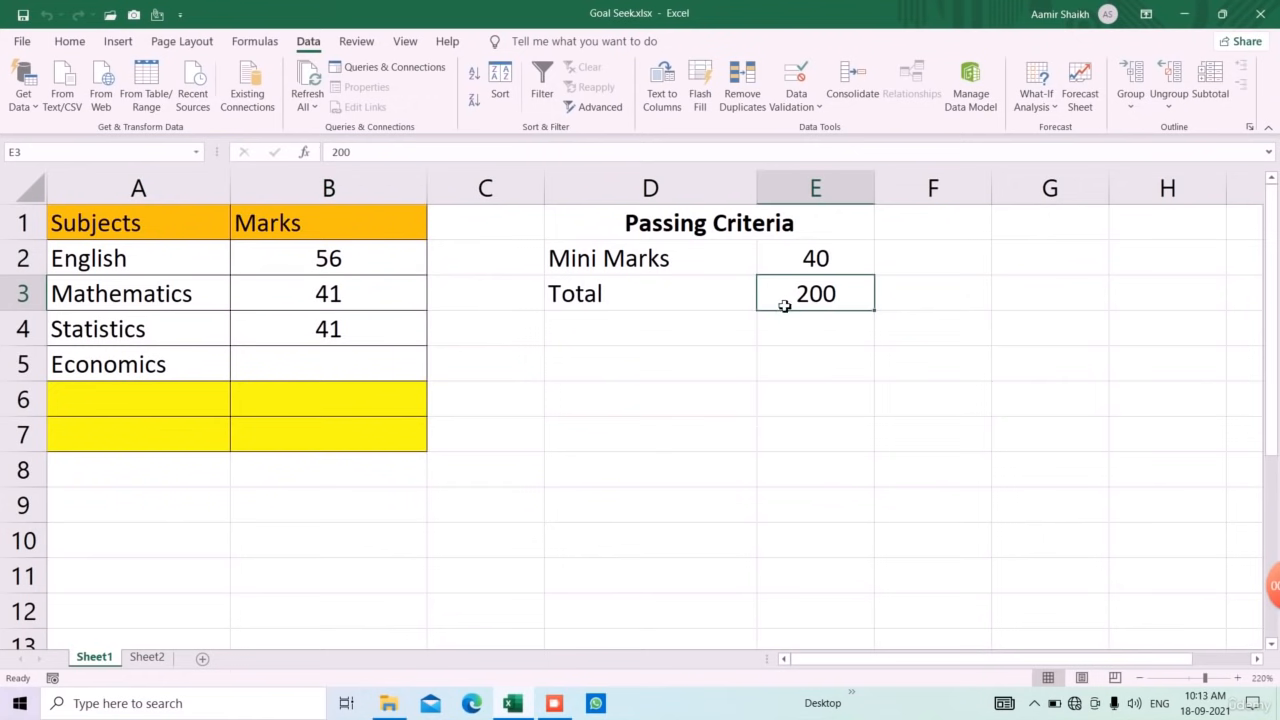
{"action": "left_click", "coordinate": [291, 415]}
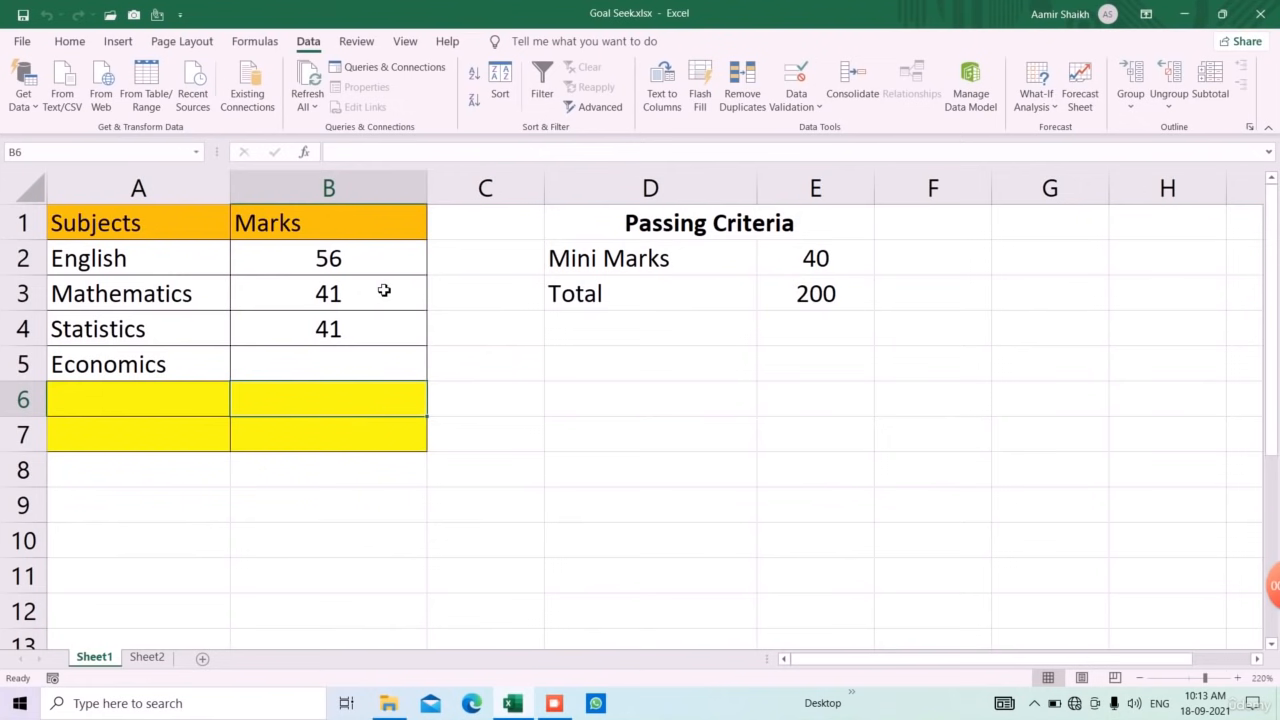
Label cell A6, directly below Economics, as Total
{"action": "left_click", "coordinate": [196, 406]}
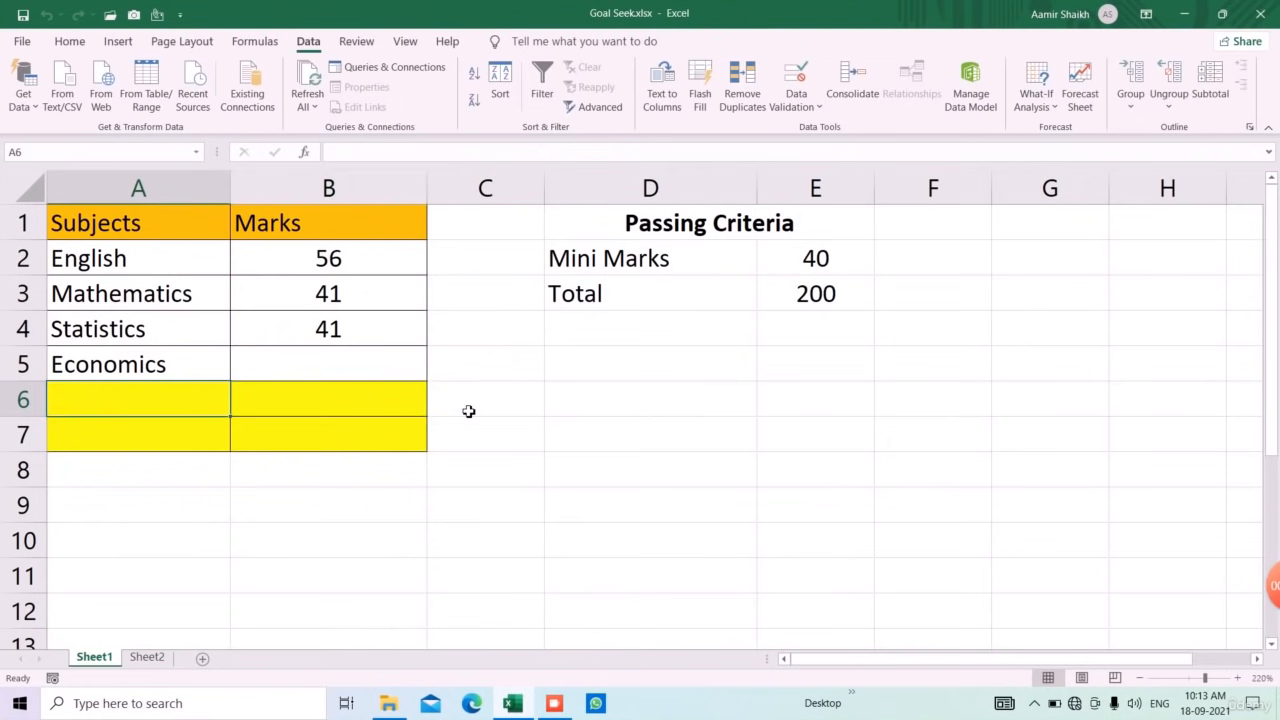
{"action": "type", "text": "=s"}
{"action": "key", "text": "BackSpace"}
{"action": "key", "text": "BackSpace"}
{"action": "type", "text": "T"}
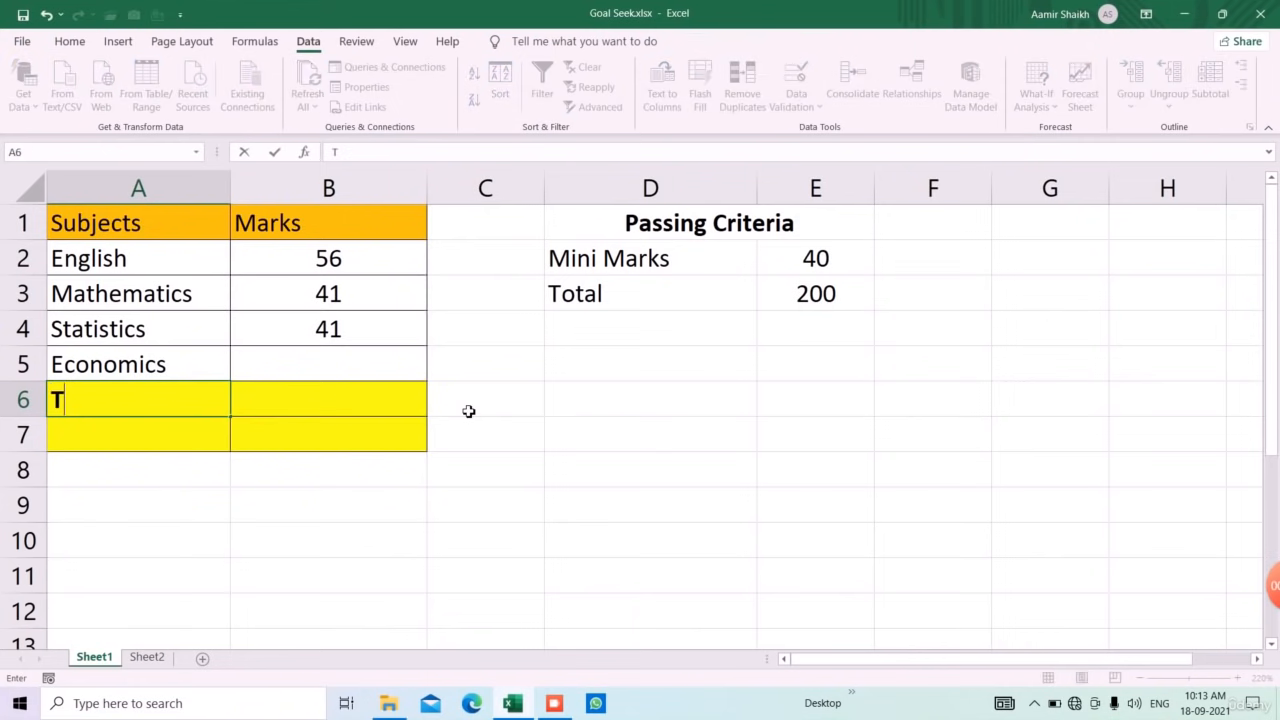
{"action": "type", "text": "otal"}
{"action": "key", "text": "Tab"}
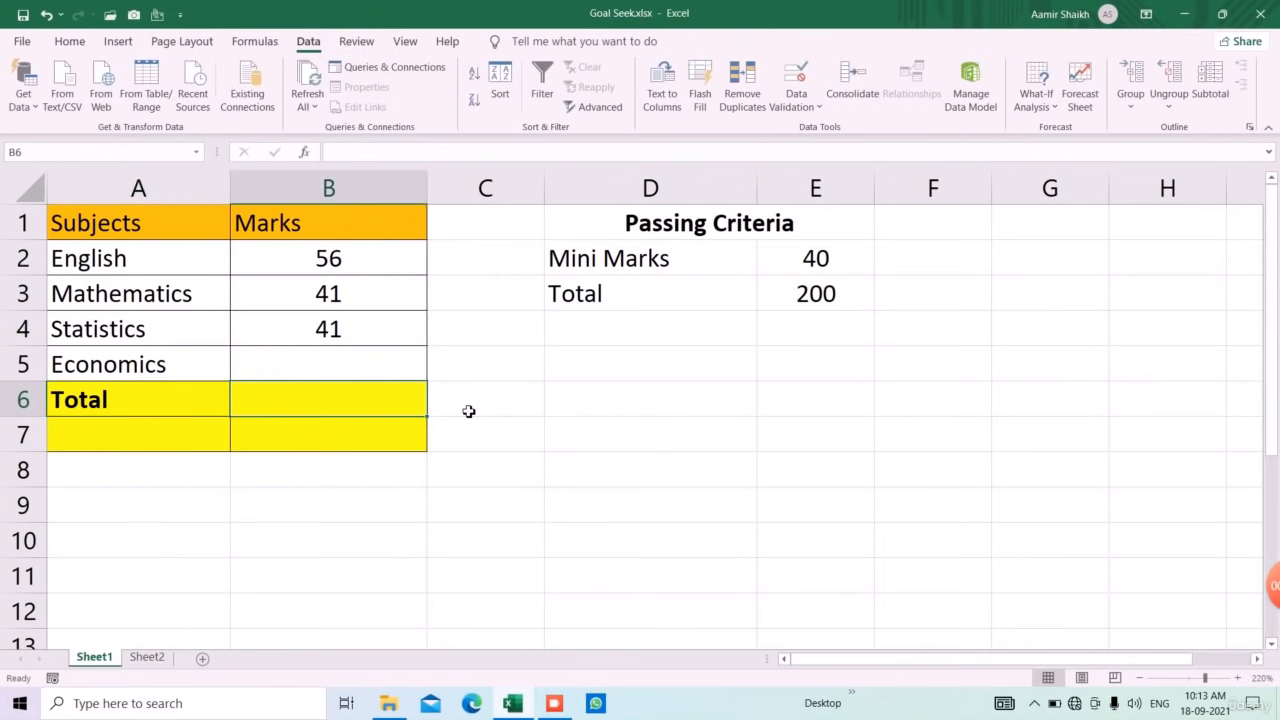
Enter a SUM formula in B6 that adds the subject marks in B2:B5
{"action": "type", "text": "=su"}
{"action": "key", "text": "Tab"}
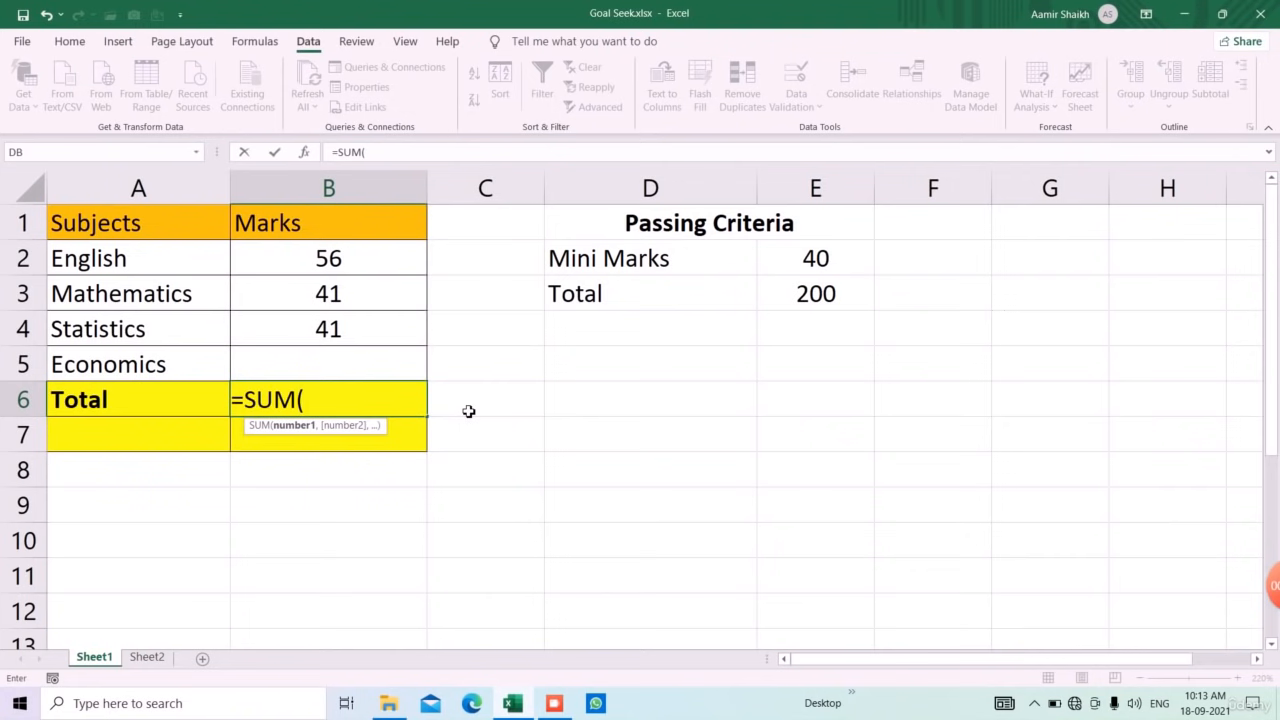
{"action": "key", "text": "Up"}
{"action": "key", "text": "shift+Up"}
{"action": "key", "text": "shift+Up"}
{"action": "key", "text": "shift+Up"}
{"action": "key", "text": "Return"}
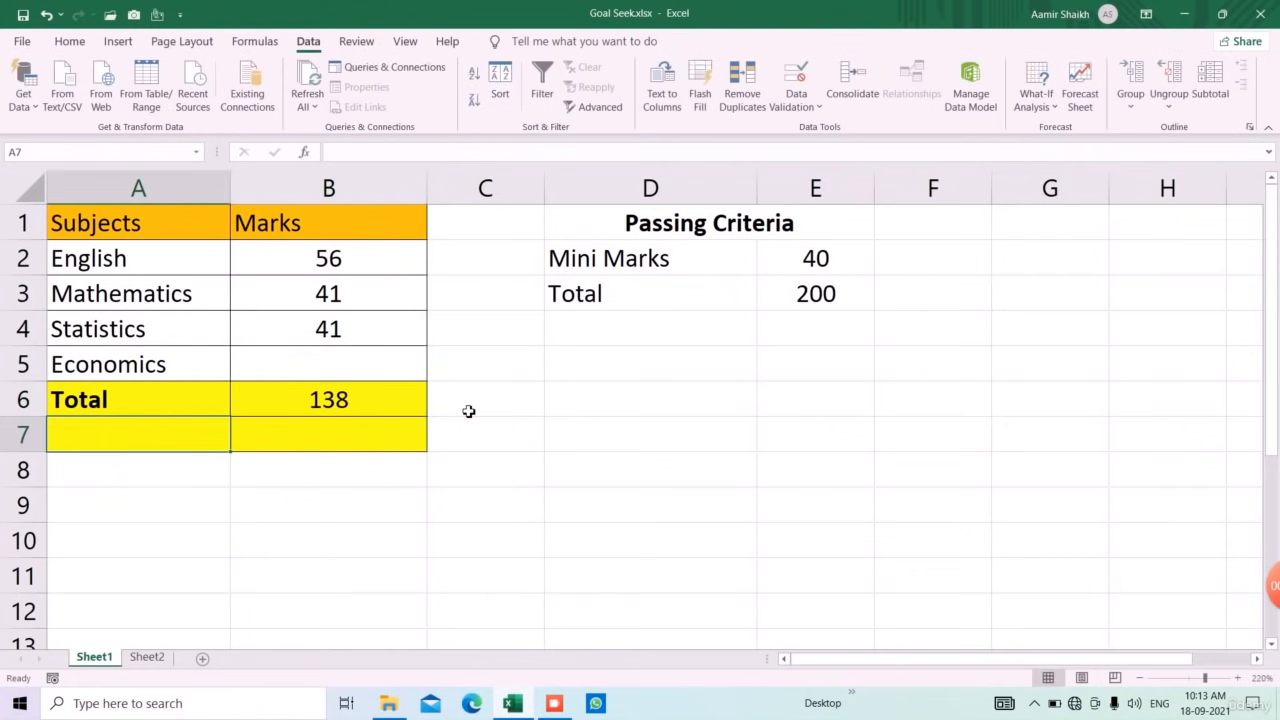
Review the total formula in B6 and the individual marks for English, Mathematics and Statistics
{"action": "left_click", "coordinate": [366, 405]}
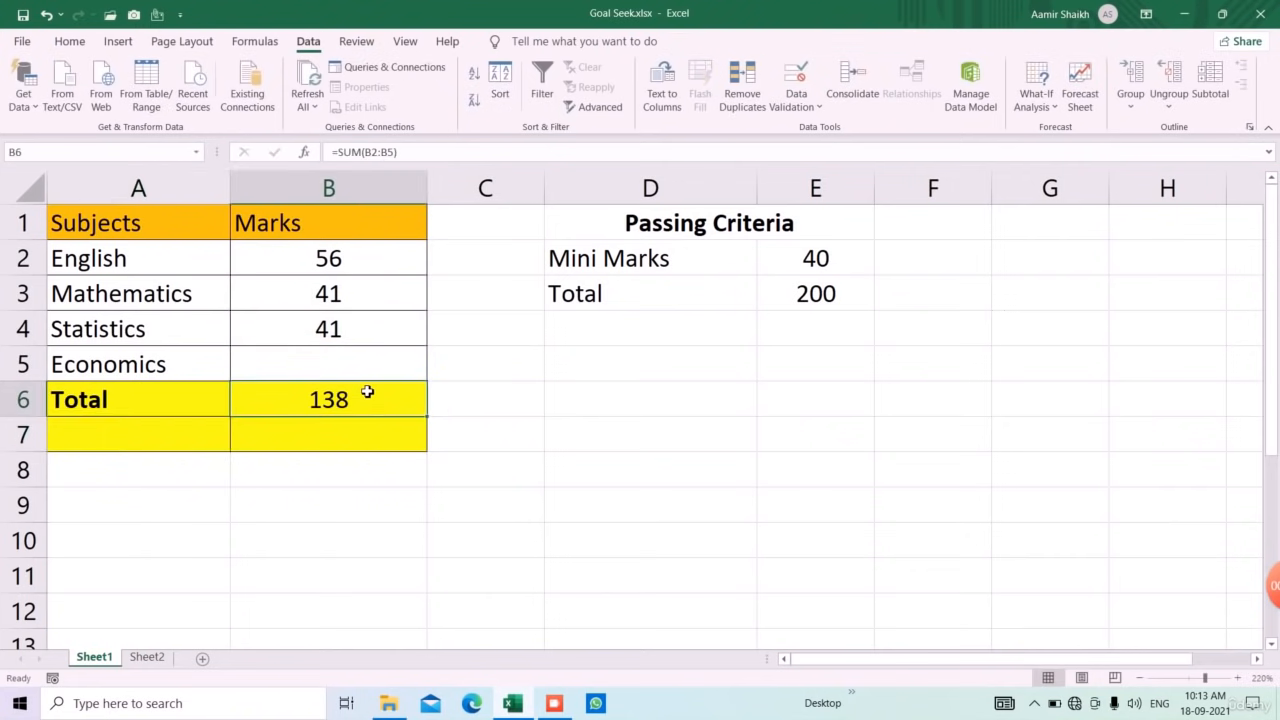
{"action": "left_click", "coordinate": [361, 271]}
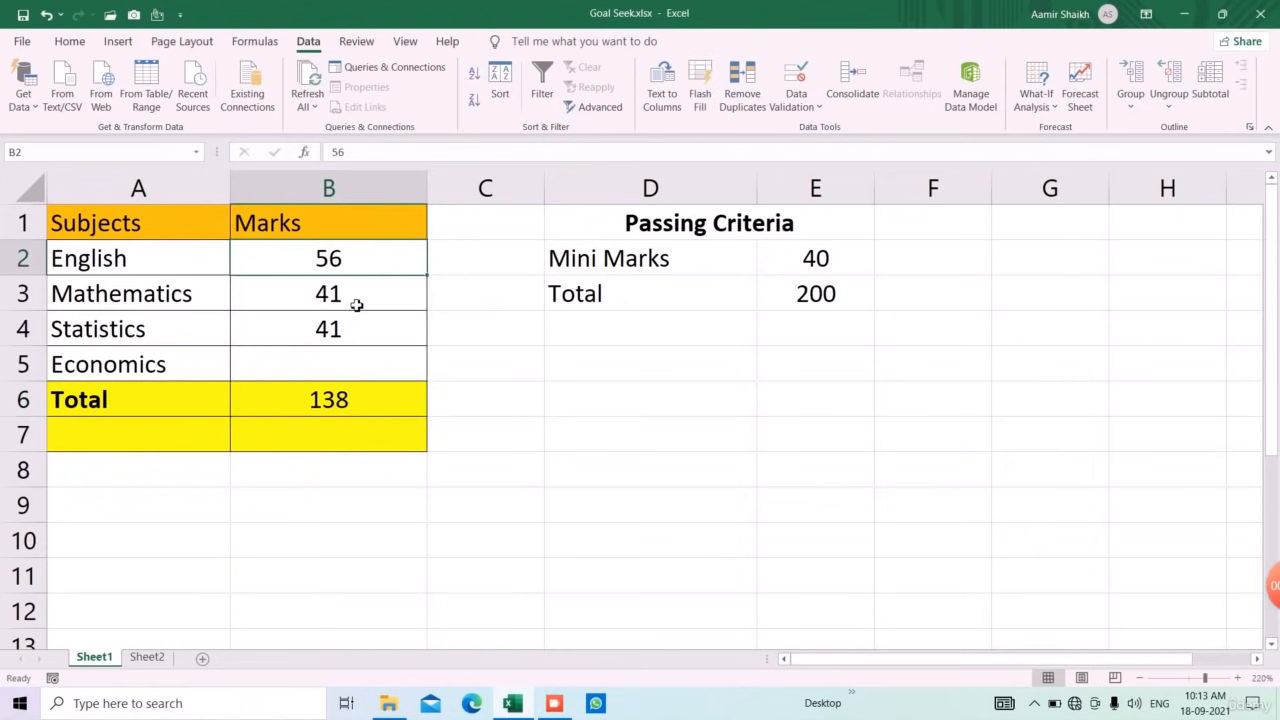
{"action": "left_click", "coordinate": [366, 296]}
{"action": "left_click", "coordinate": [366, 327]}
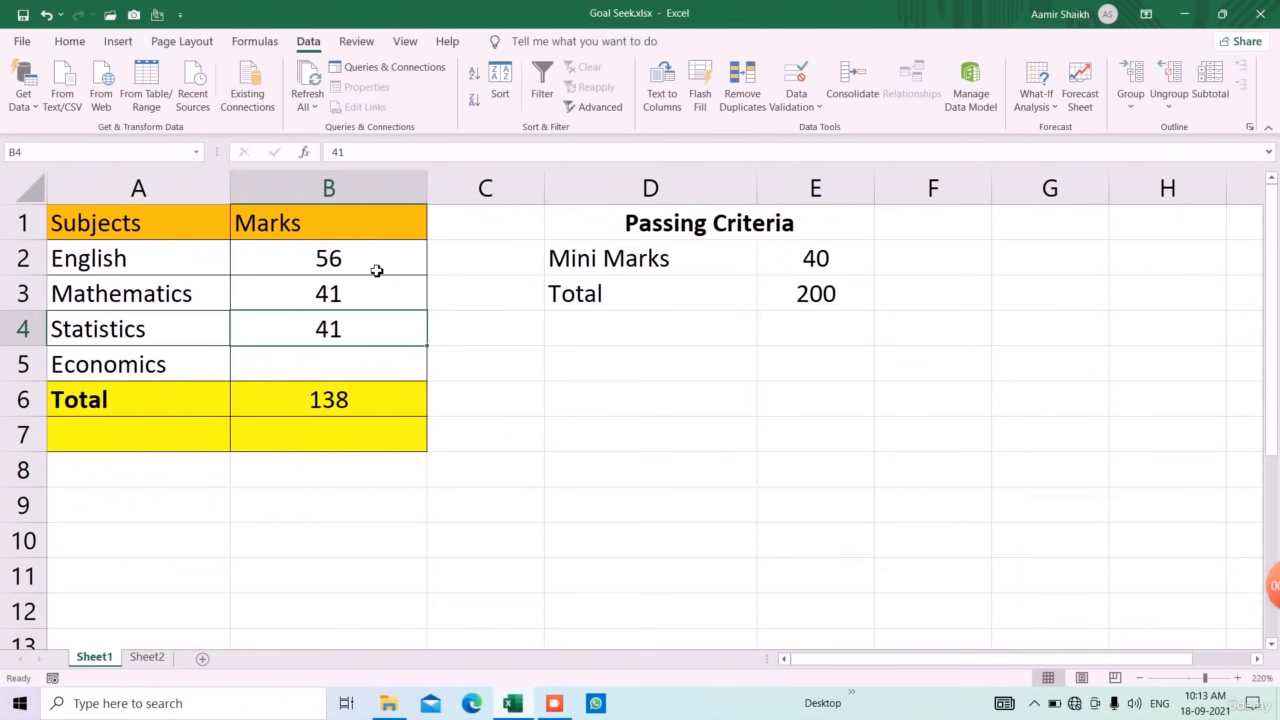
{"action": "left_click", "coordinate": [376, 270]}
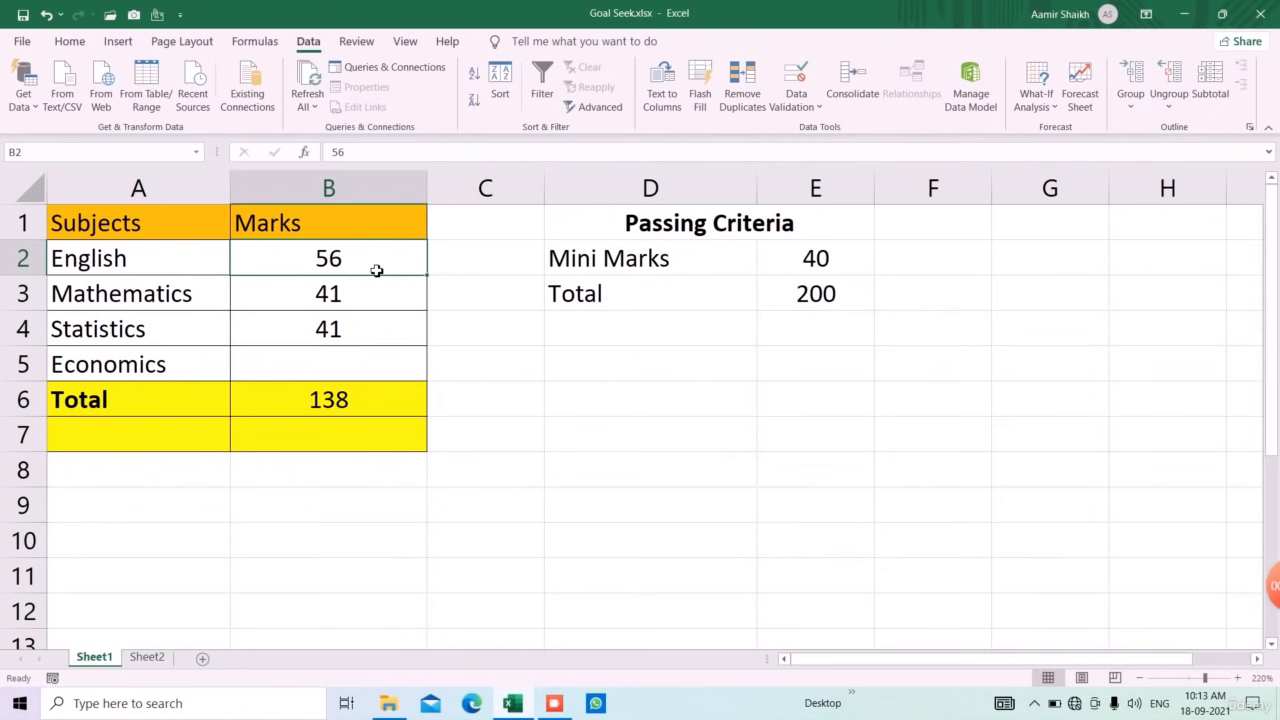
{"action": "left_click", "coordinate": [302, 298]}
{"action": "left_click", "coordinate": [298, 322]}
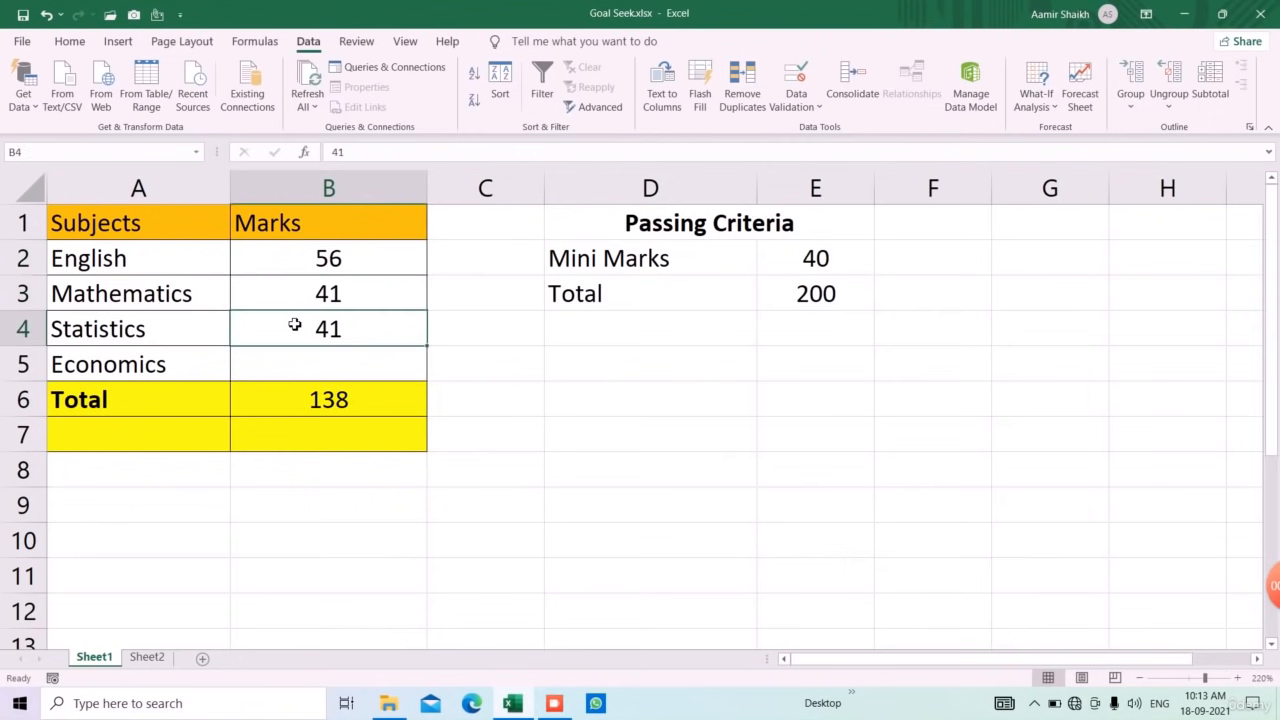
Enter 40 as a trial mark for Economics in B5
{"action": "left_click", "coordinate": [369, 371]}
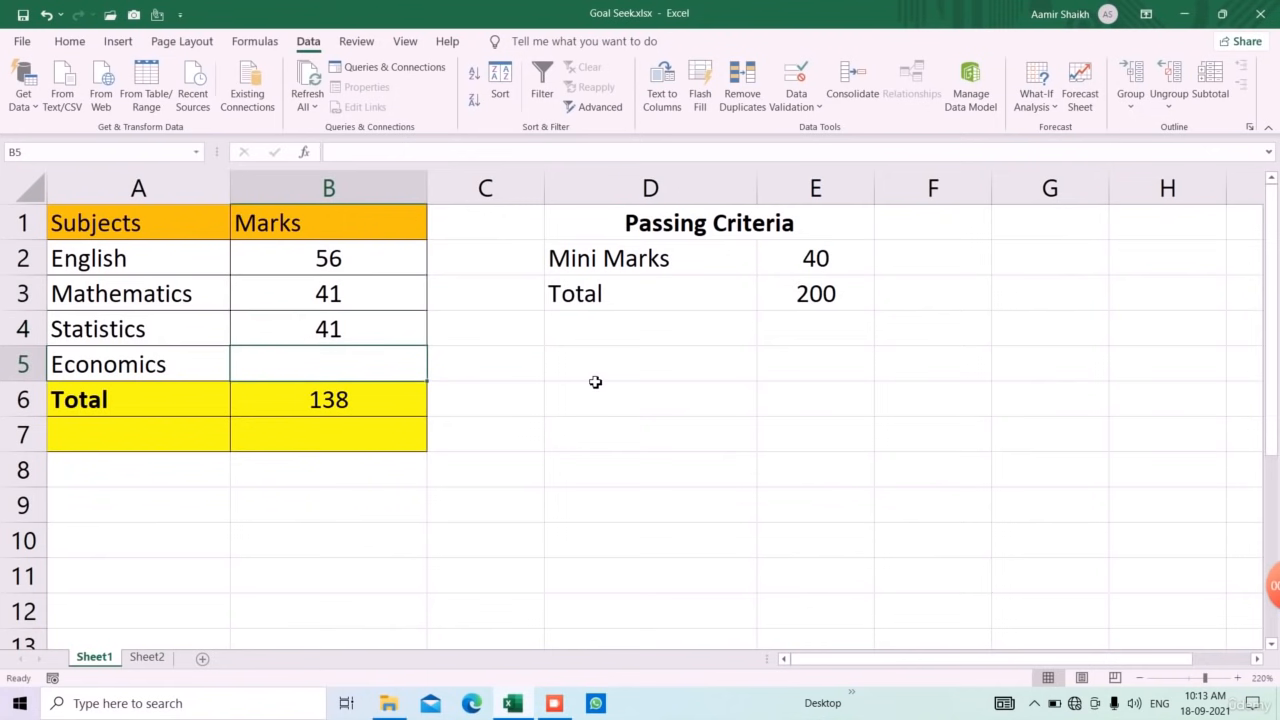
{"action": "type", "text": "40"}
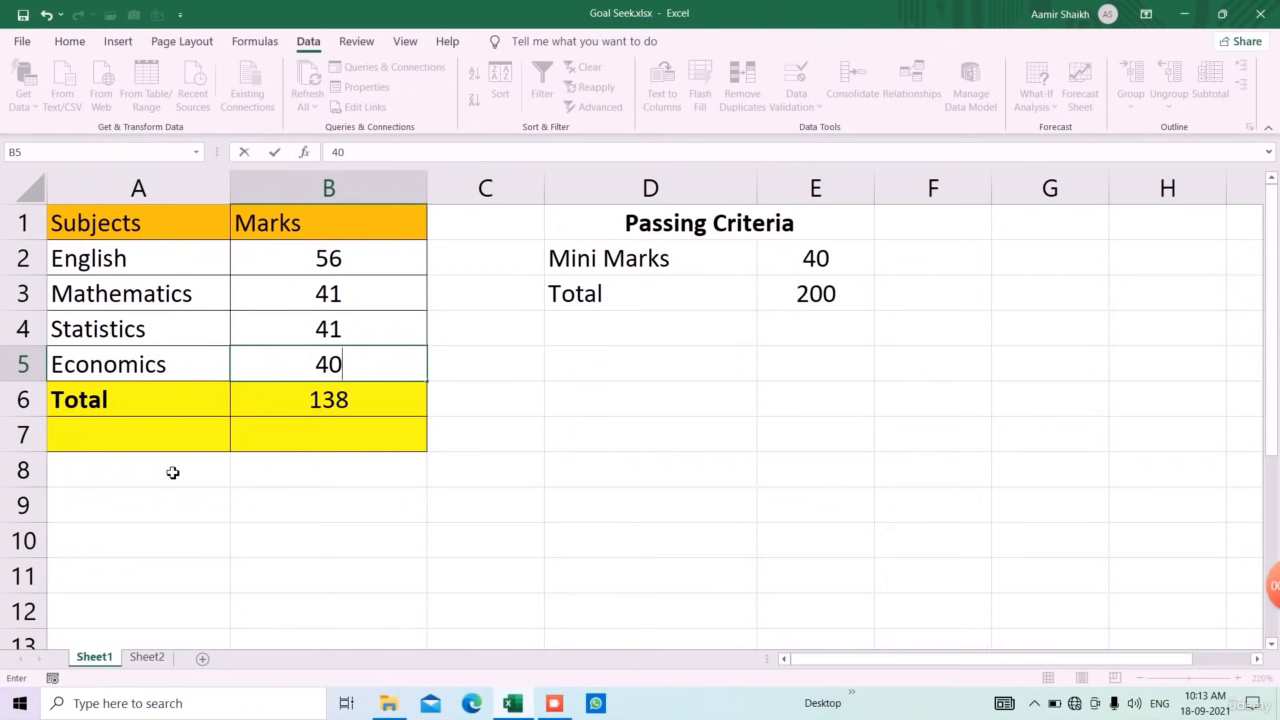
{"action": "key", "text": "Tab"}
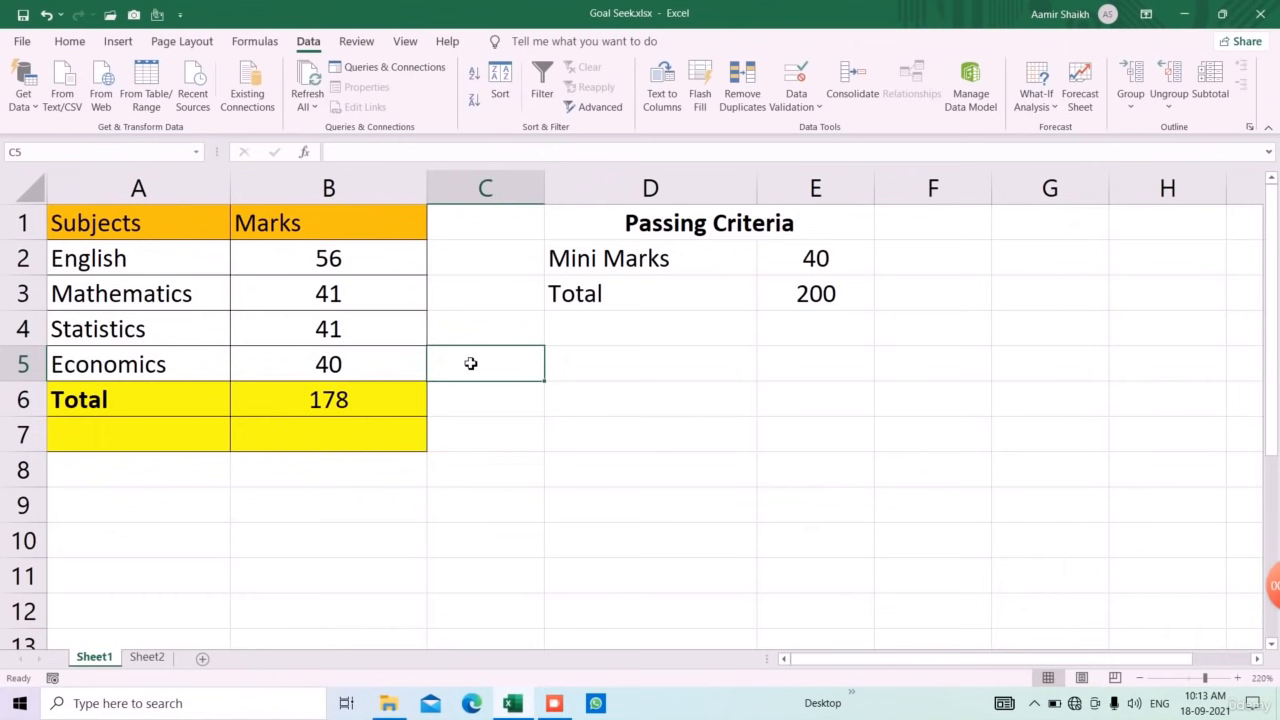
{"action": "left_click", "coordinate": [518, 430]}
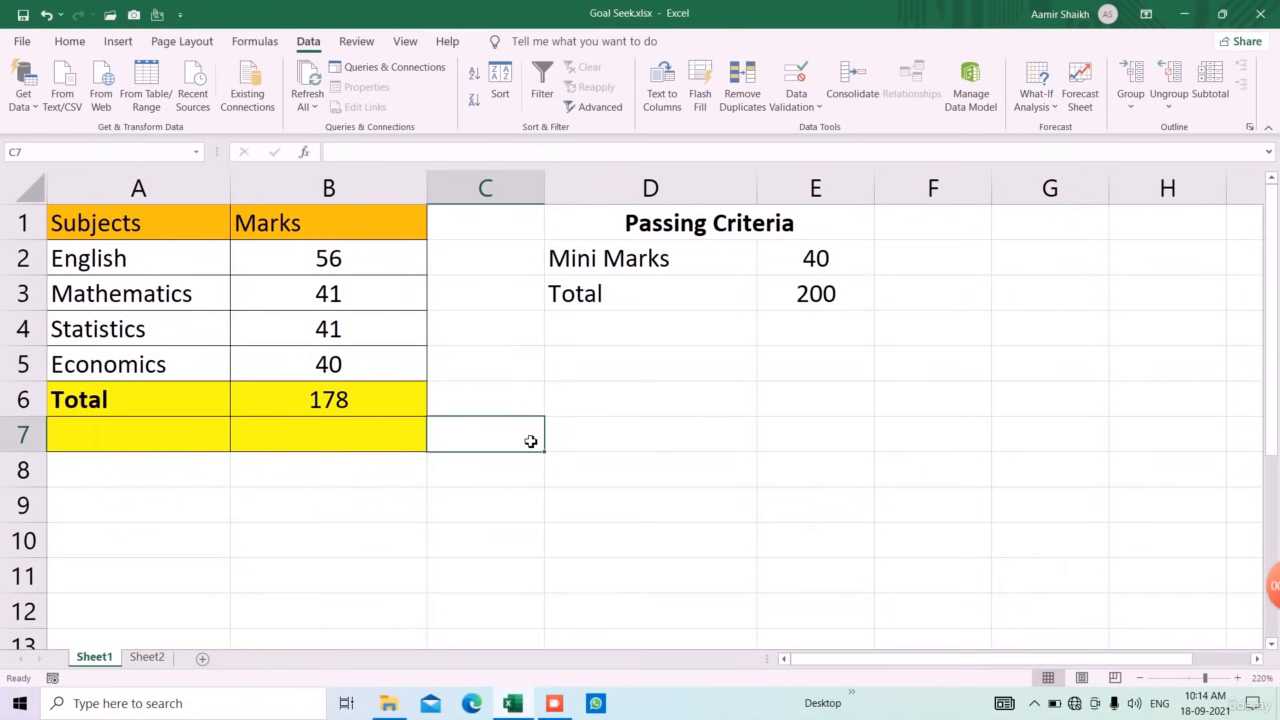
{"action": "key", "text": "Down"}
{"action": "key", "text": "Down"}
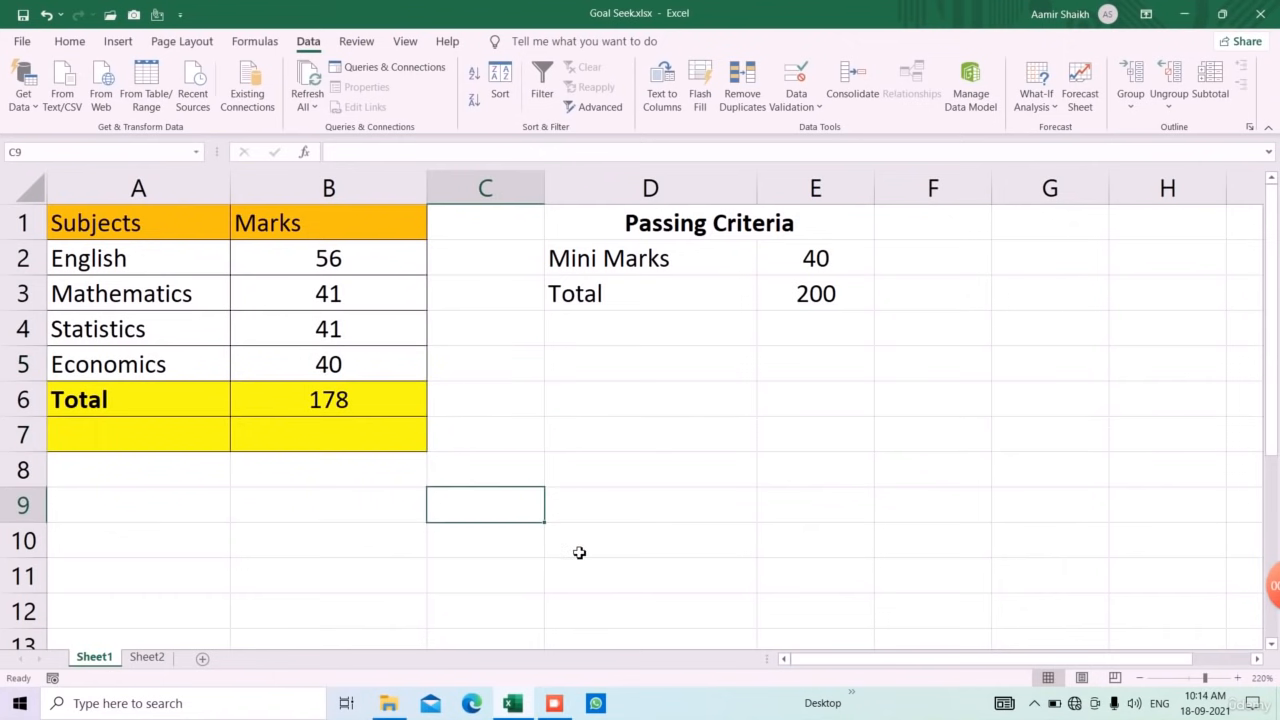
{"action": "key", "text": "Right"}
{"action": "key", "text": "Right"}
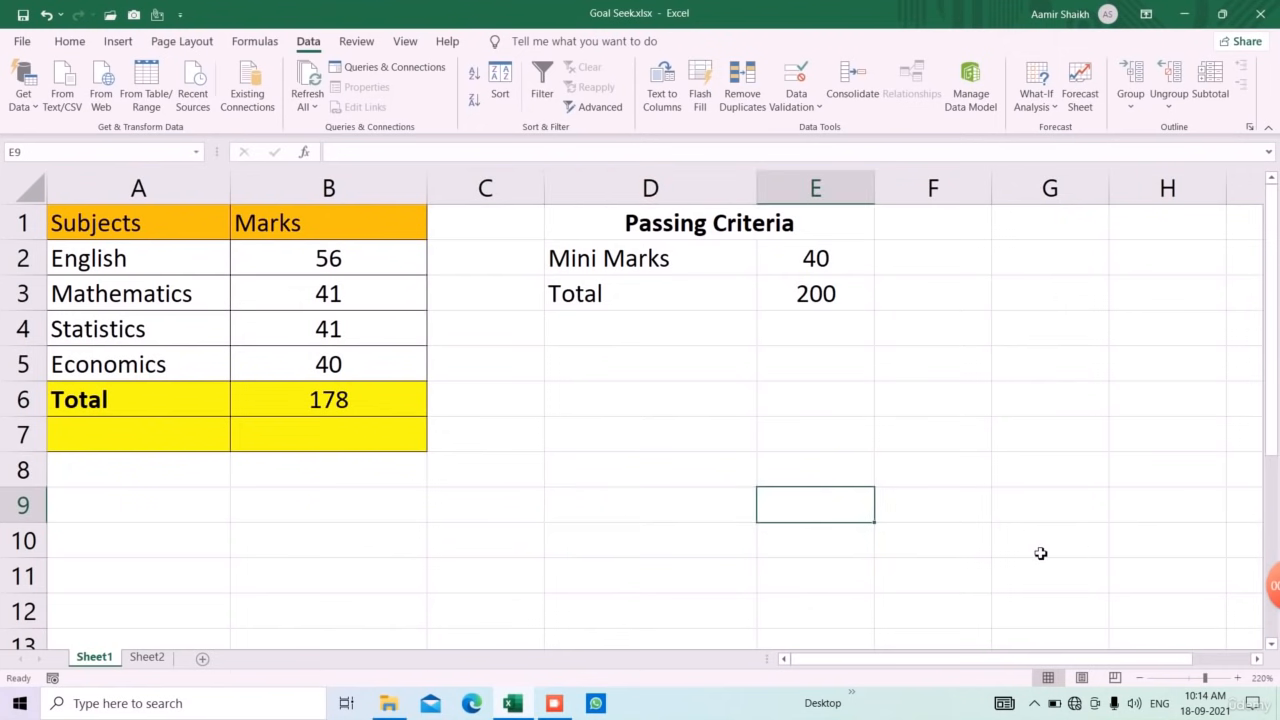
Set the trial Economics mark in B5 to 50 and check the total in B6
{"action": "left_click", "coordinate": [360, 377]}
{"action": "left_click", "coordinate": [449, 378]}
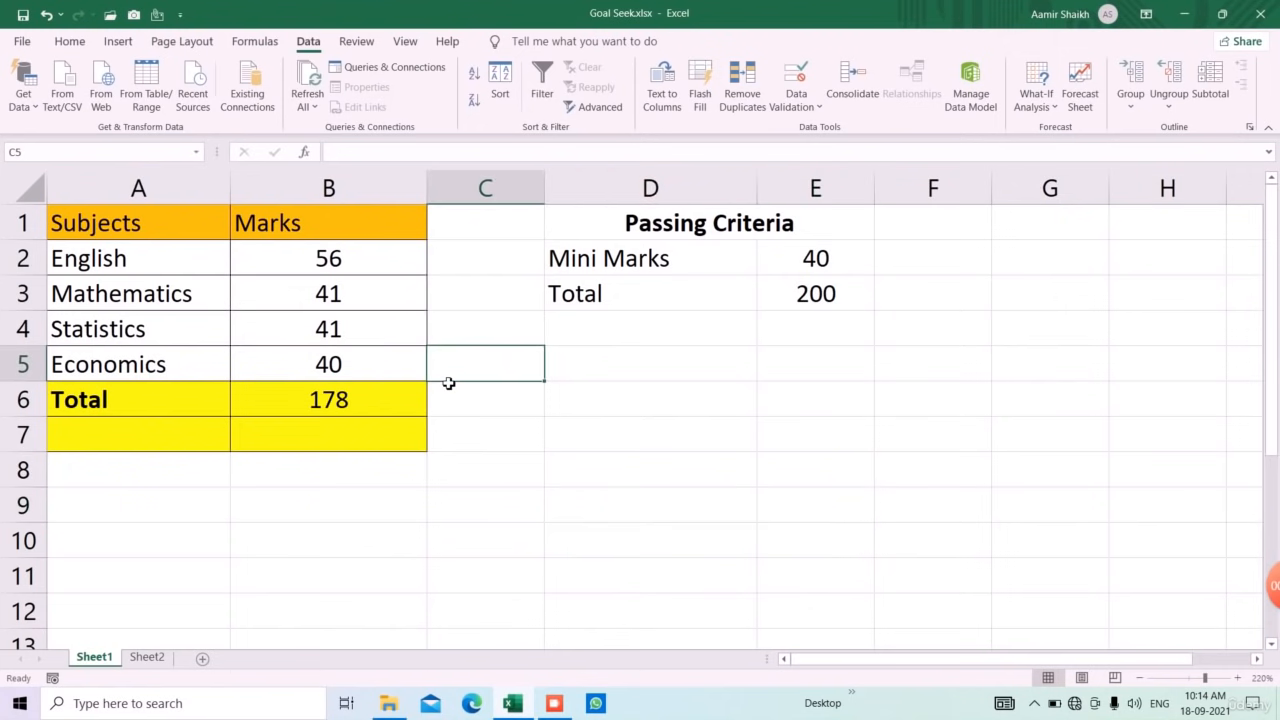
{"action": "left_click", "coordinate": [375, 372]}
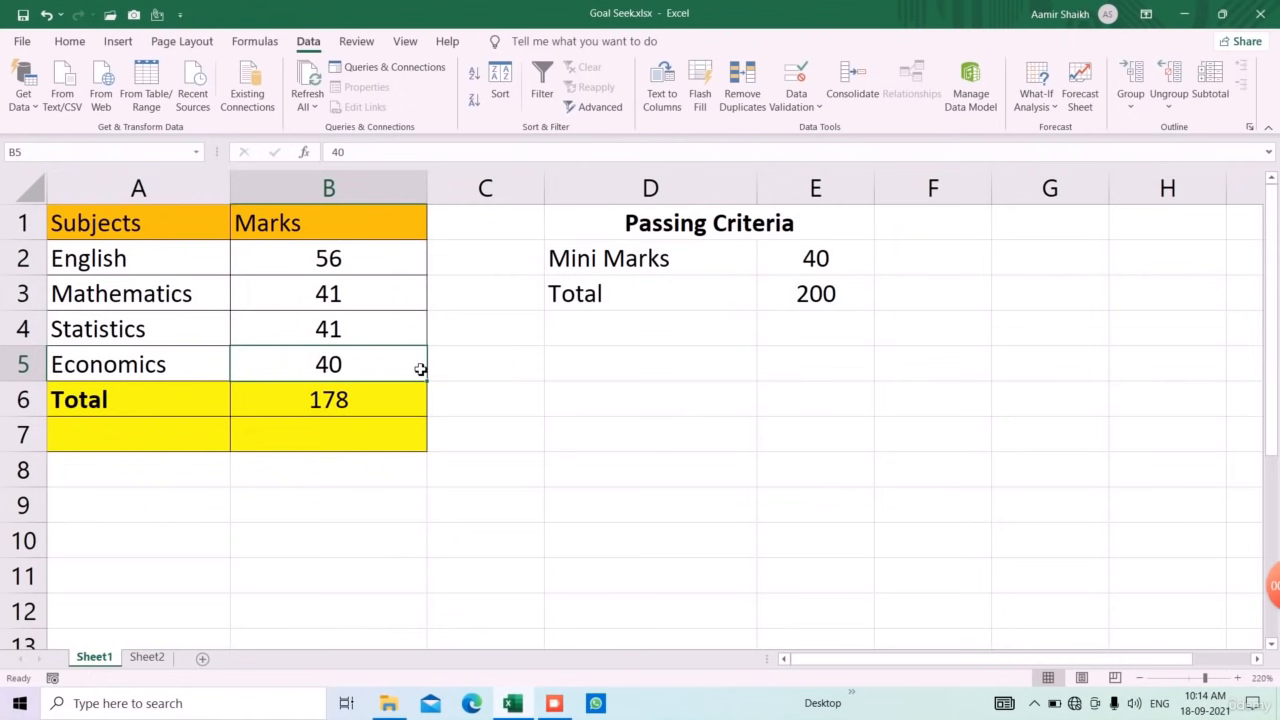
{"action": "type", "text": "50"}
{"action": "left_click", "coordinate": [508, 368]}
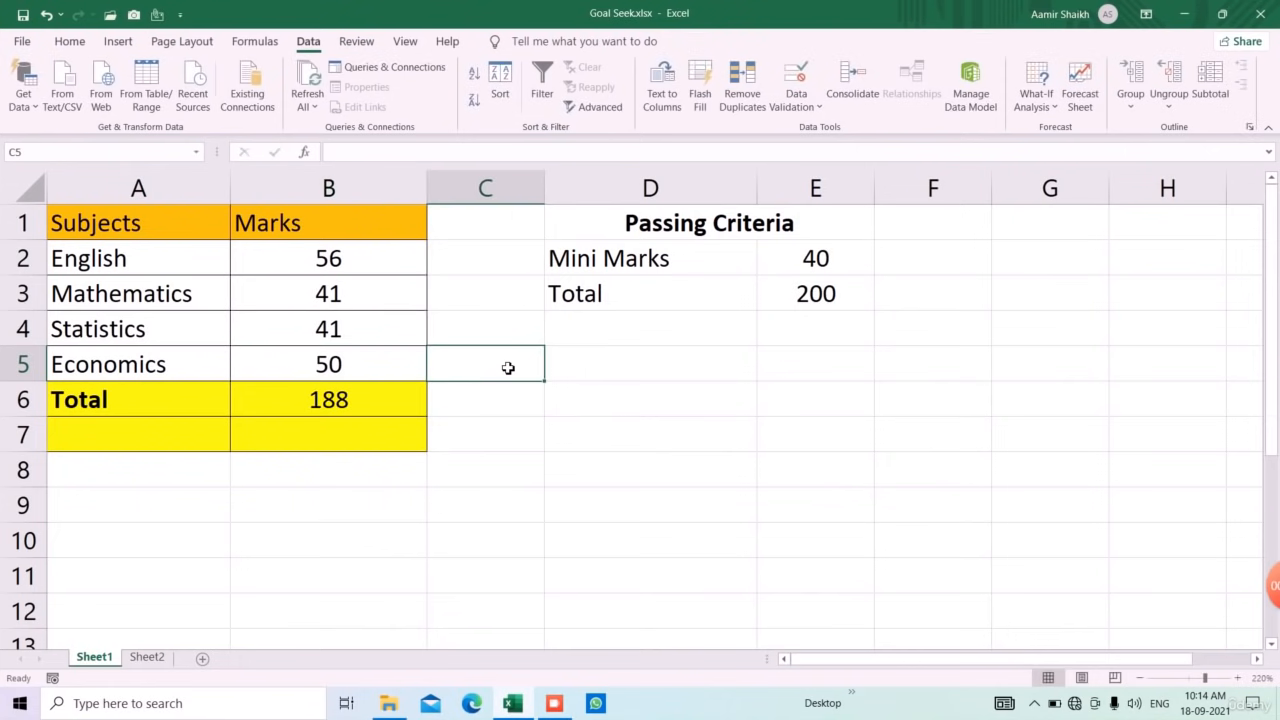
{"action": "key", "text": "Left"}
{"action": "key", "text": "Down"}
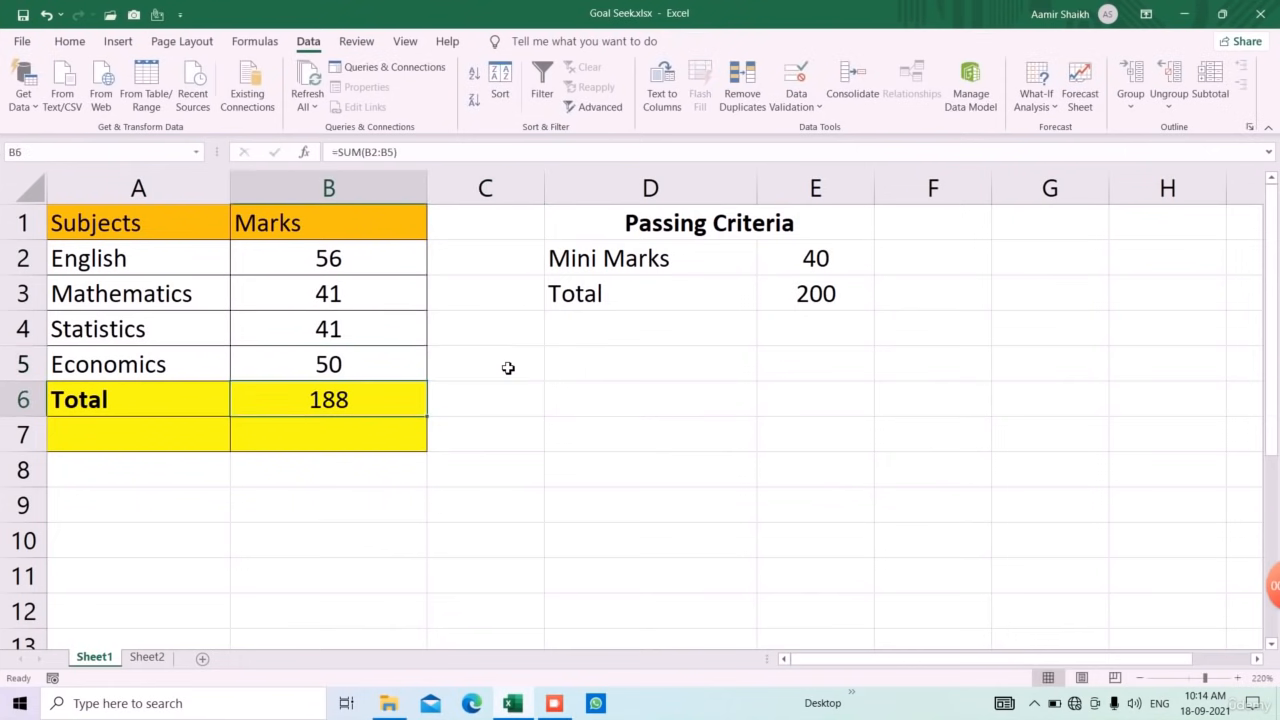
Try Economics marks of 60, 61 and 62 in B5 to reach the required total of 200
{"action": "key", "text": "Up"}
{"action": "type", "text": "60"}
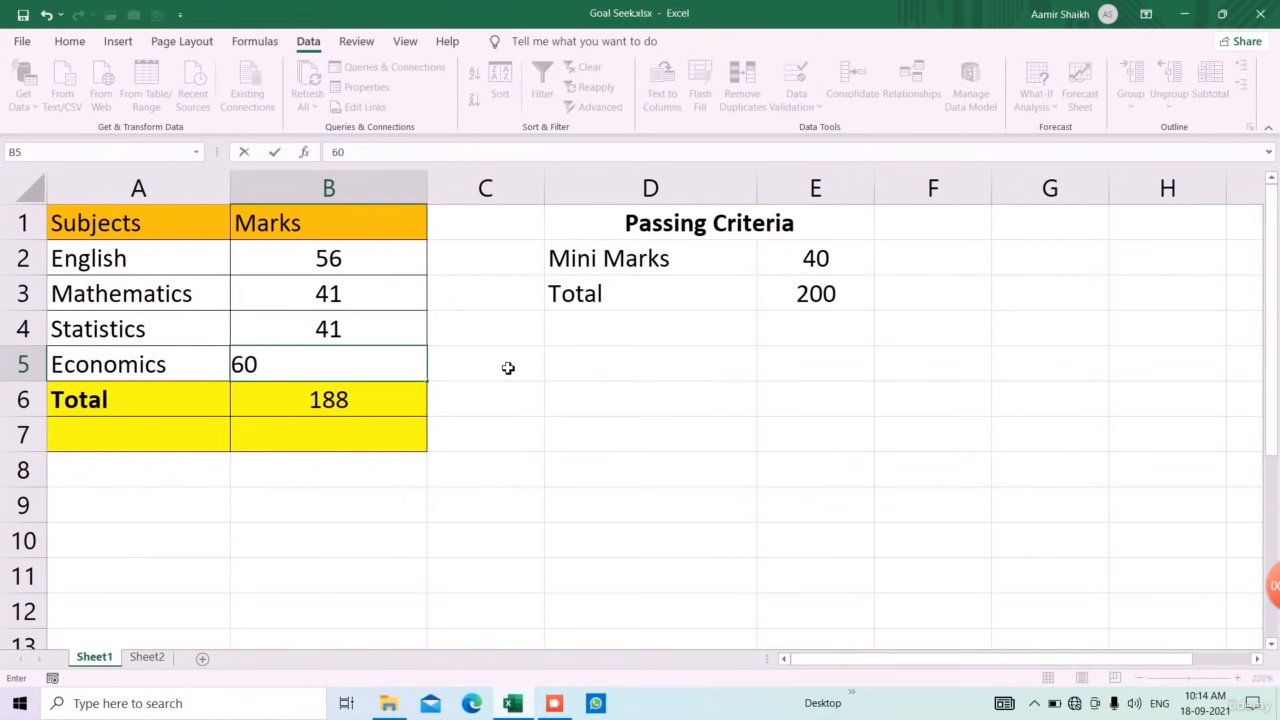
{"action": "left_click", "coordinate": [508, 368]}
{"action": "key", "text": "Left"}
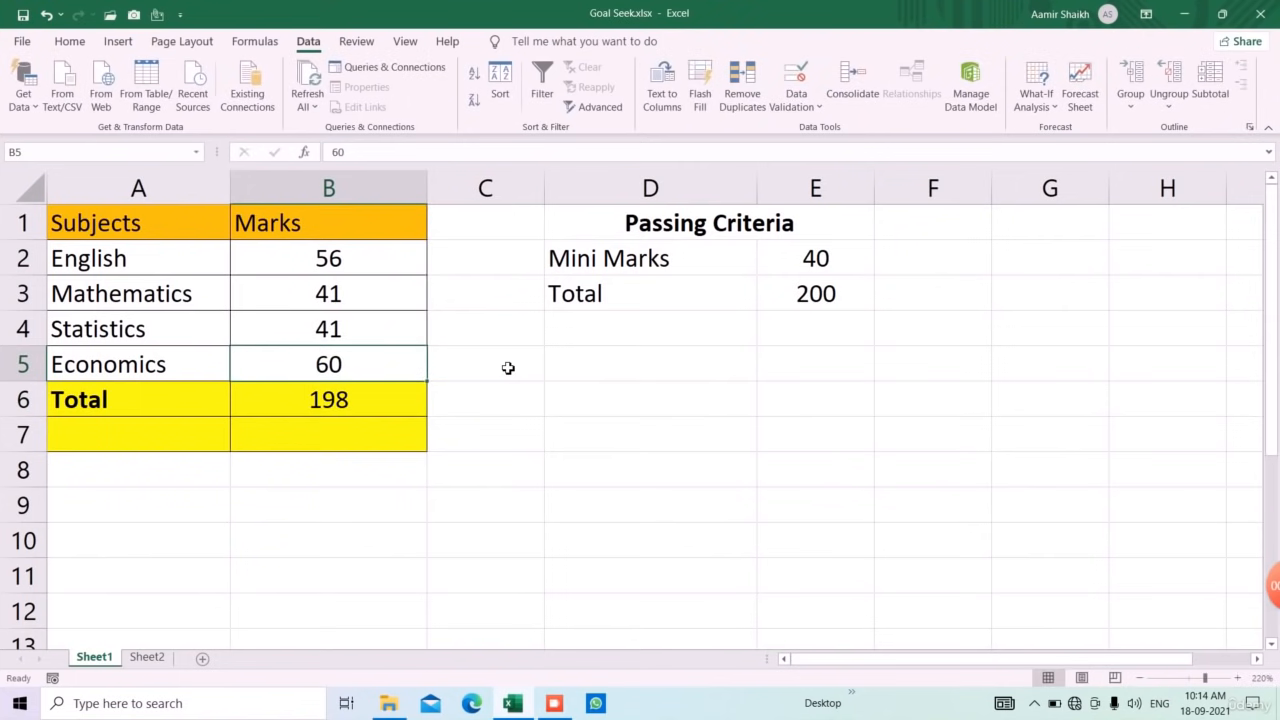
{"action": "type", "text": "61"}
{"action": "left_click", "coordinate": [508, 368]}
{"action": "key", "text": "Left"}
{"action": "type", "text": "62"}
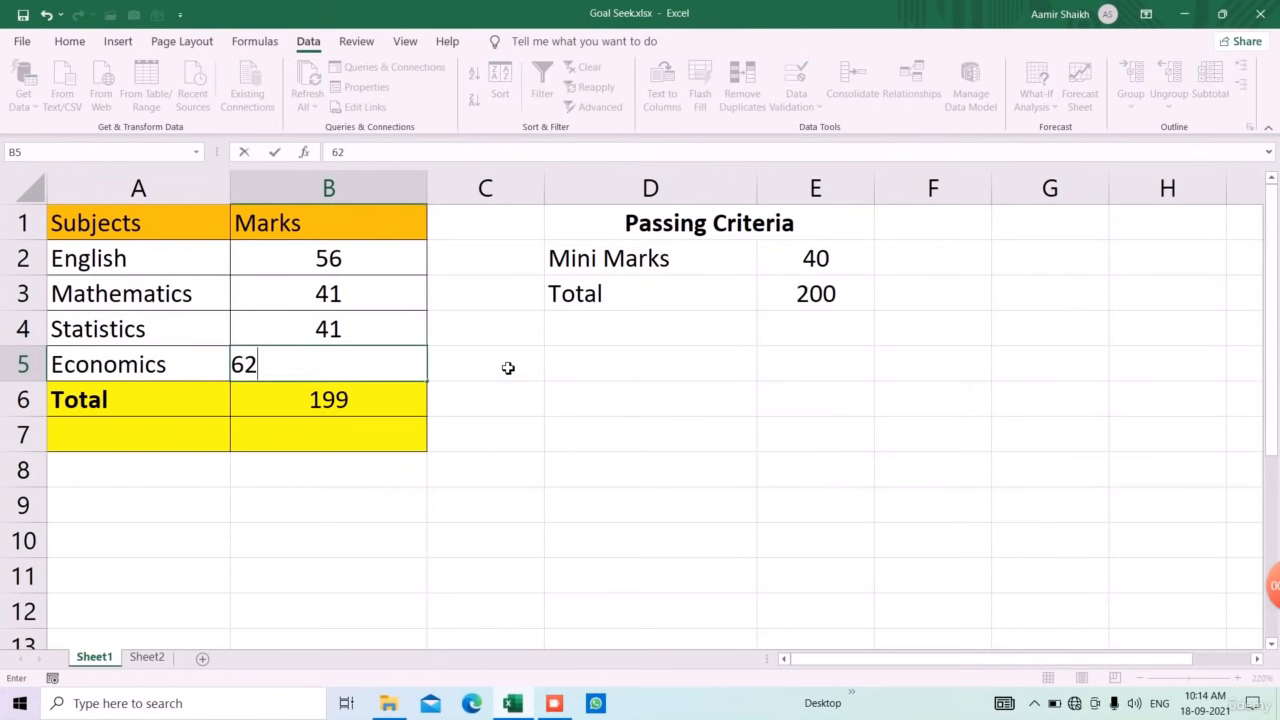
{"action": "left_click", "coordinate": [508, 368]}
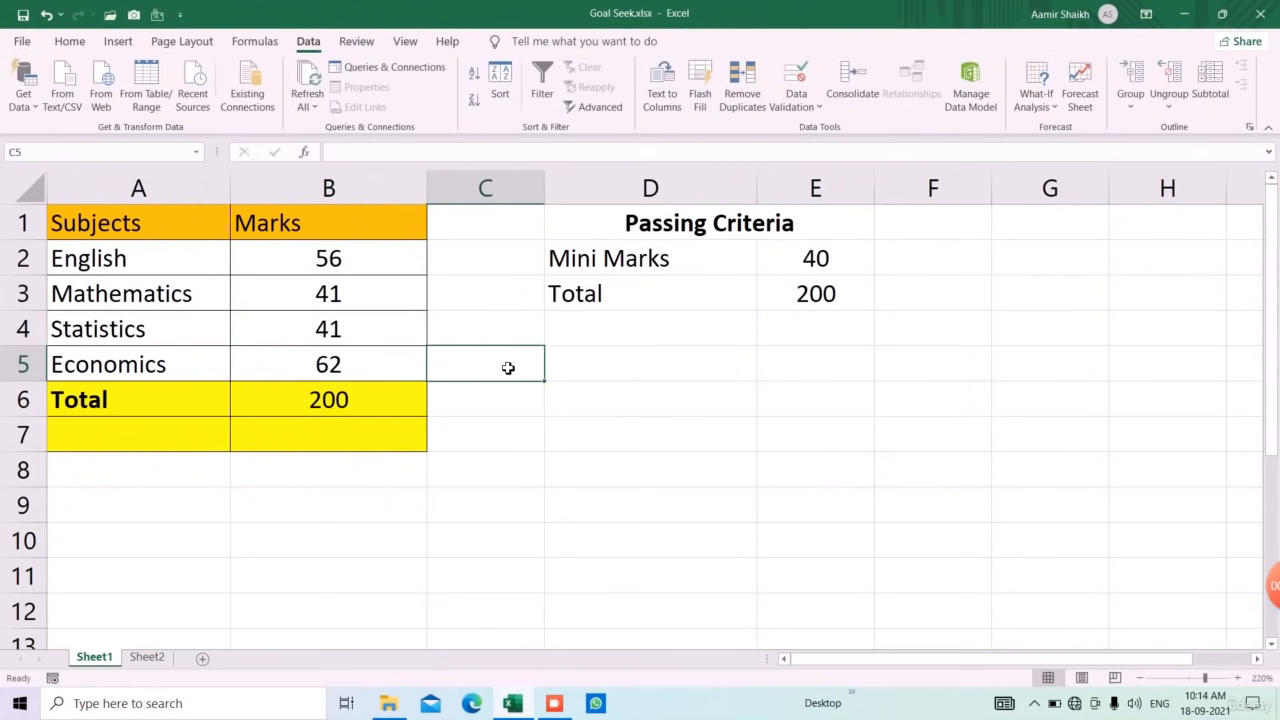
Clear the trial Economics mark from B5 and select the marks of the other three subjects in B2:B4
{"action": "key", "text": "Left"}
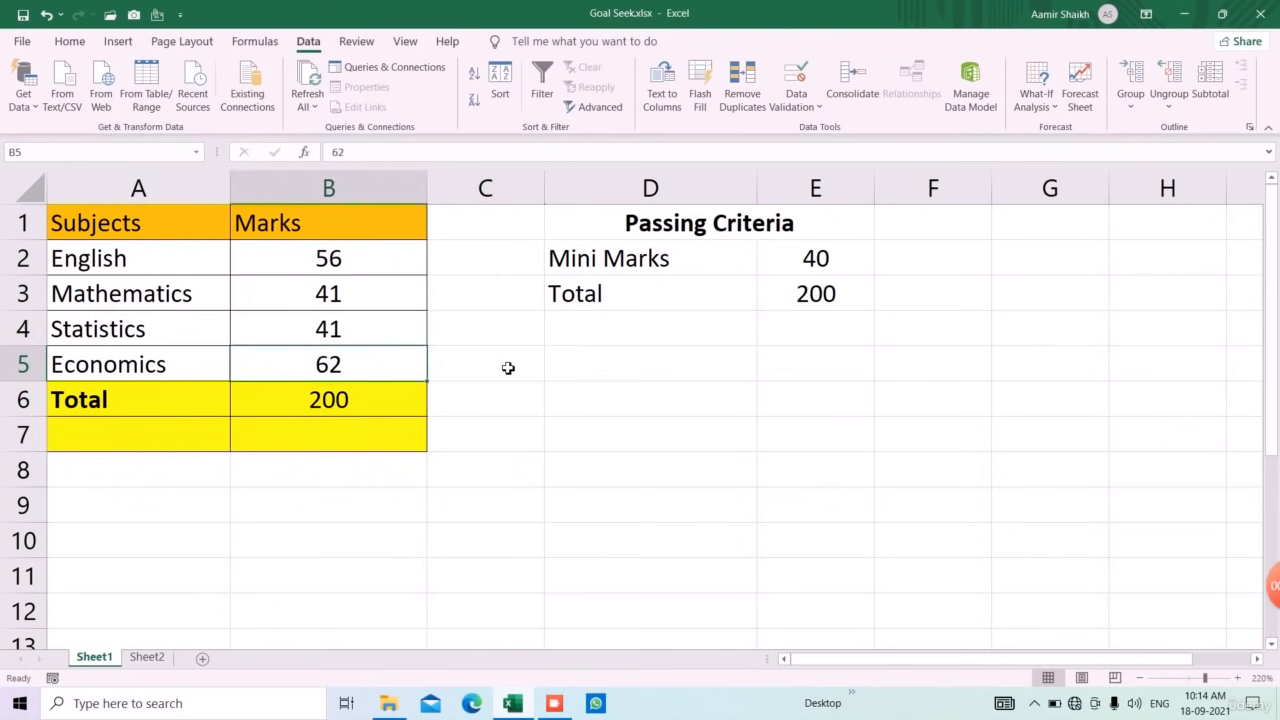
{"action": "key", "text": "Delete"}
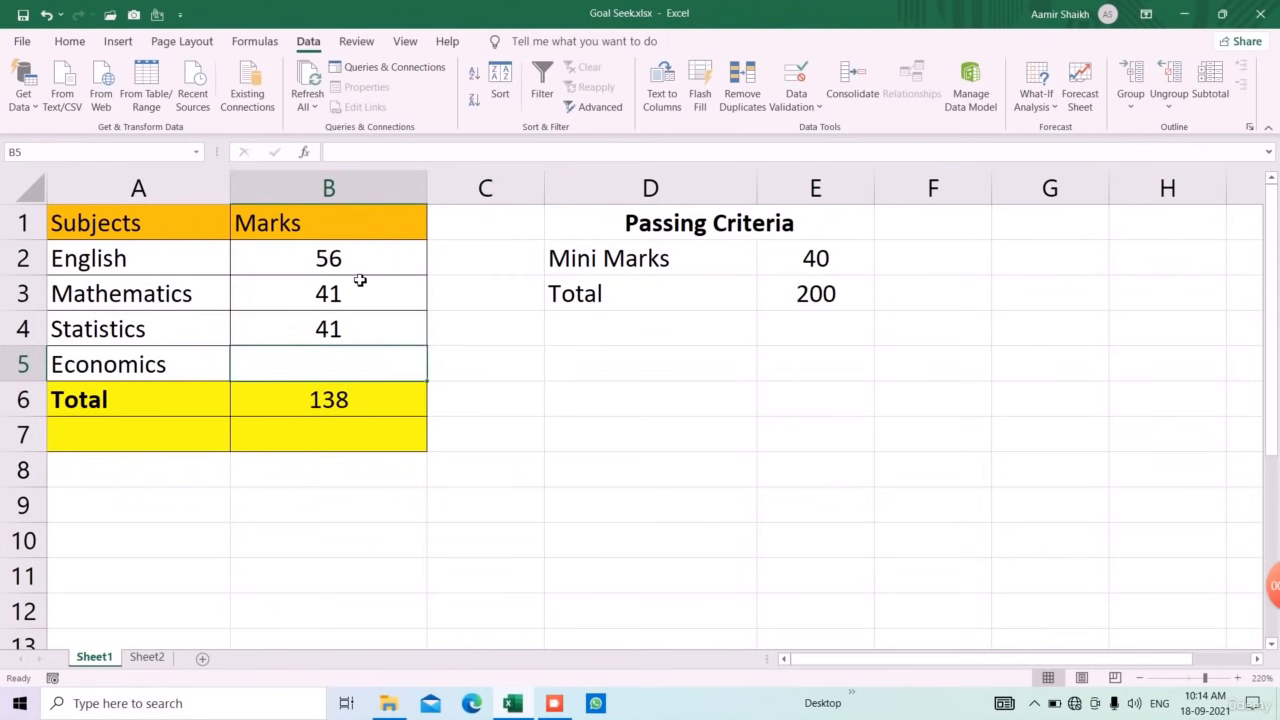
{"action": "left_click_drag", "start_coordinate": [365, 260], "coordinate": [374, 323]}
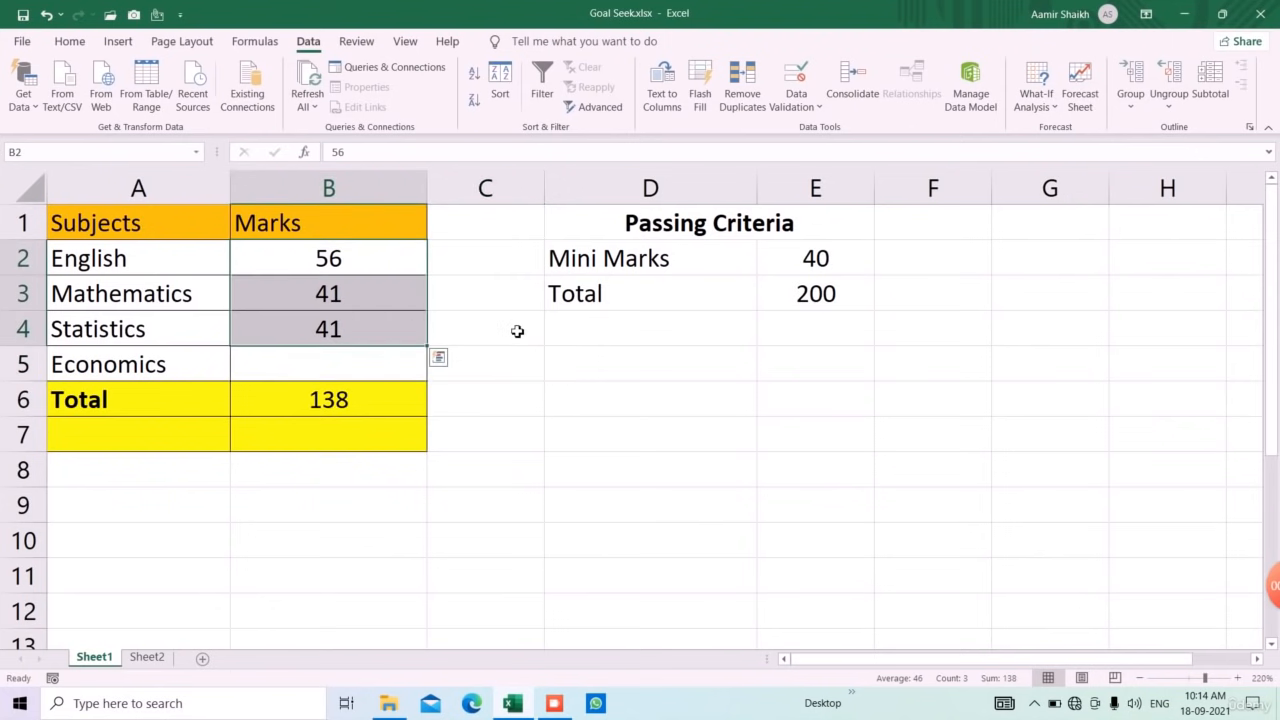
Review the empty Economics mark in row 5, the subject rows, and the passing criteria in D2:E3
{"action": "left_click", "coordinate": [483, 333]}
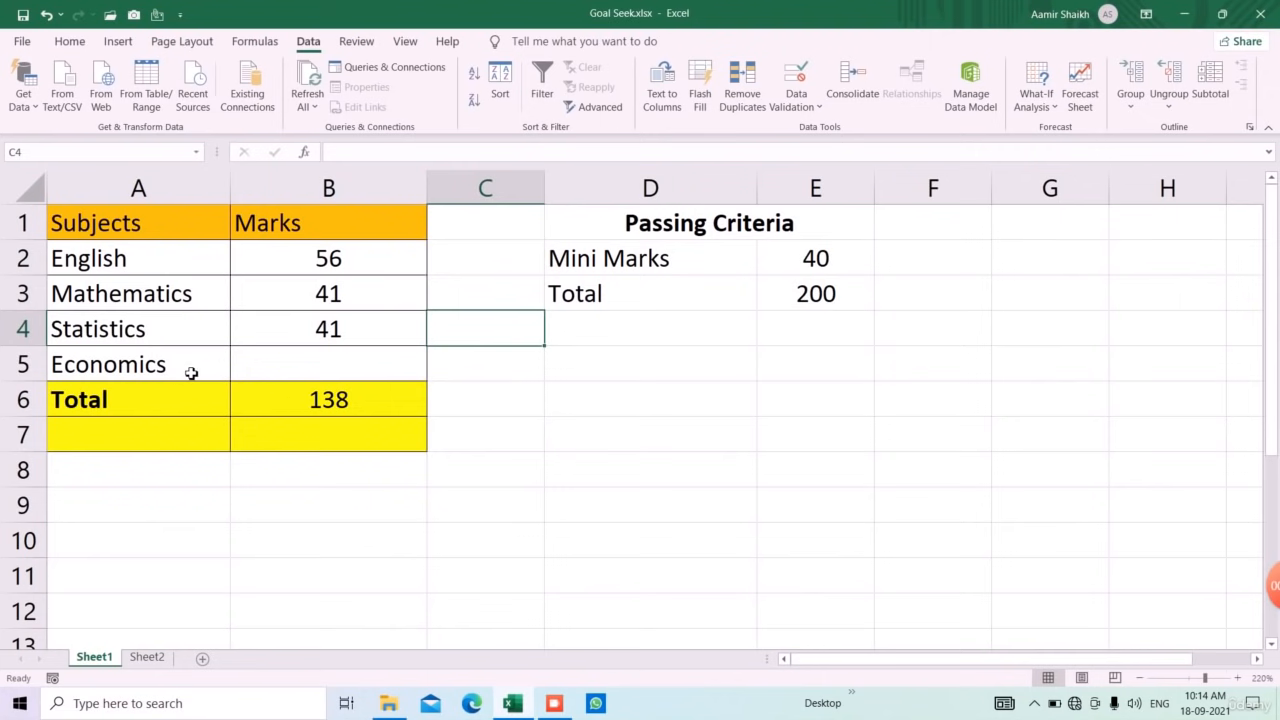
{"action": "left_click_drag", "start_coordinate": [191, 371], "coordinate": [417, 371]}
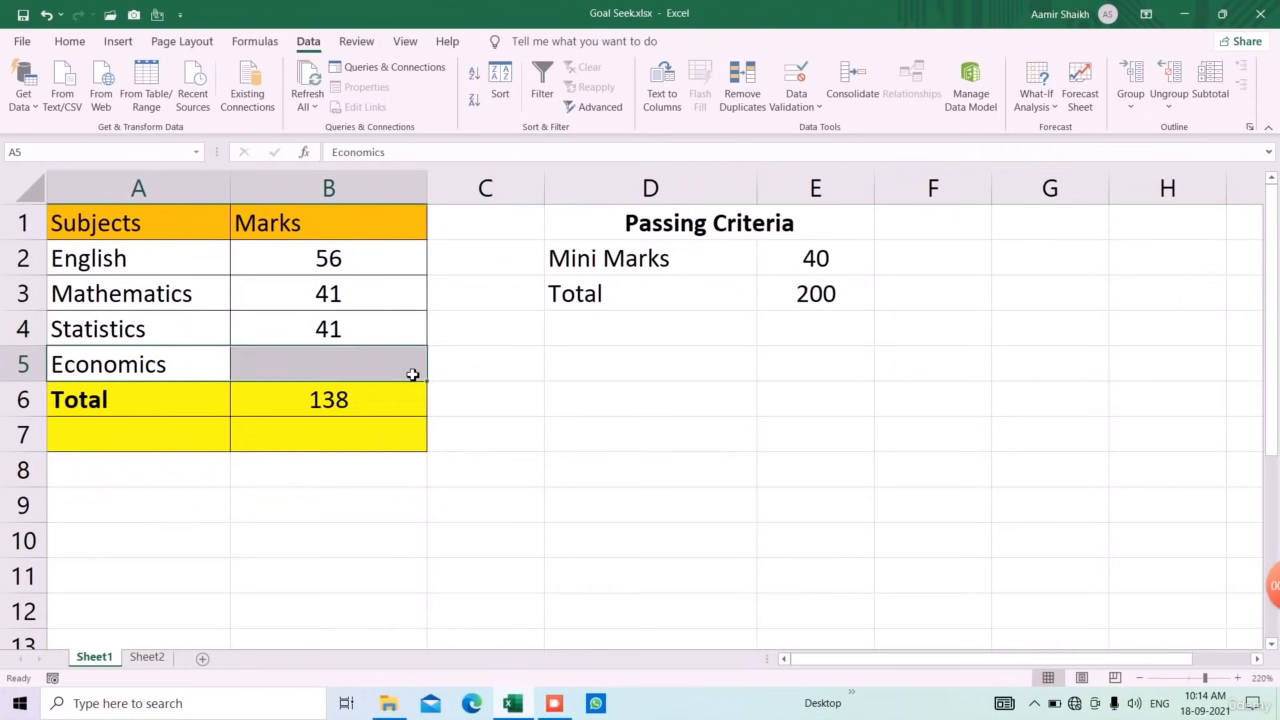
{"action": "left_click_drag", "start_coordinate": [212, 264], "coordinate": [286, 374]}
{"action": "left_click_drag", "start_coordinate": [658, 254], "coordinate": [797, 297]}
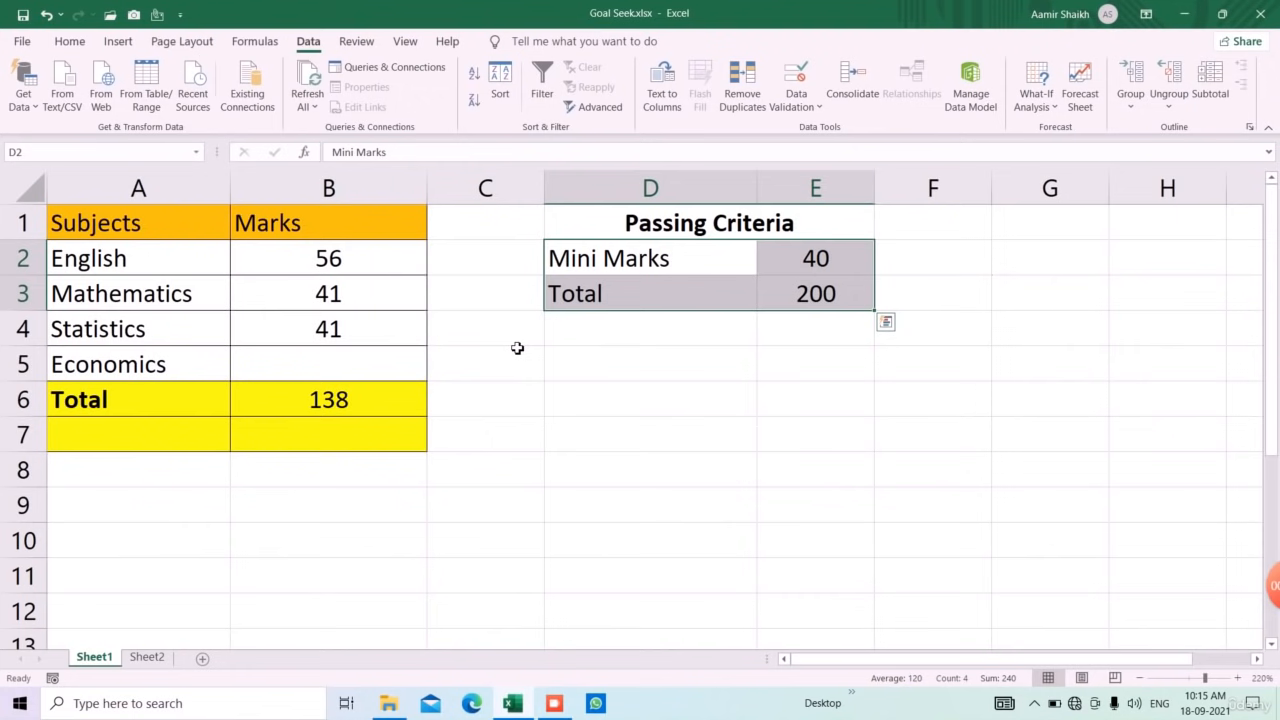
Run Goal Seek to bring the total in B6 to 200 by changing the Economics mark in B5, and accept the solution
{"action": "left_click", "coordinate": [332, 404]}
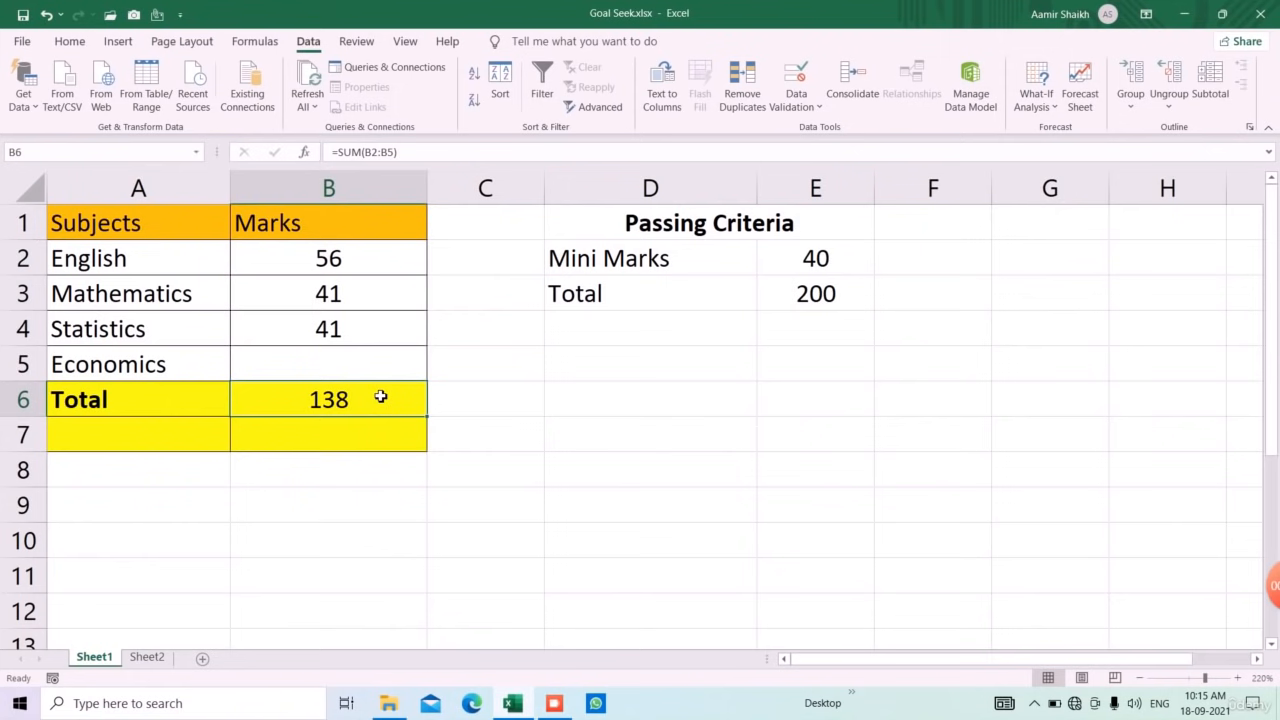
{"action": "left_click", "coordinate": [1047, 100]}
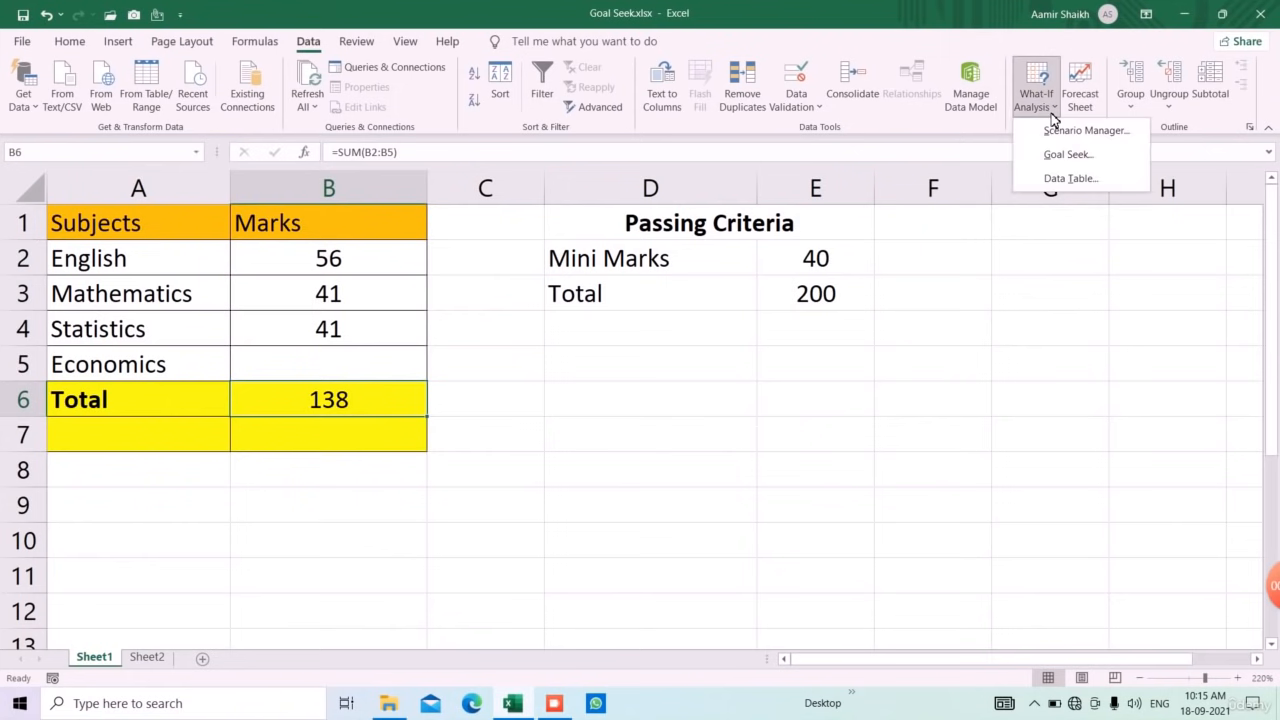
{"action": "left_click", "coordinate": [1068, 155]}
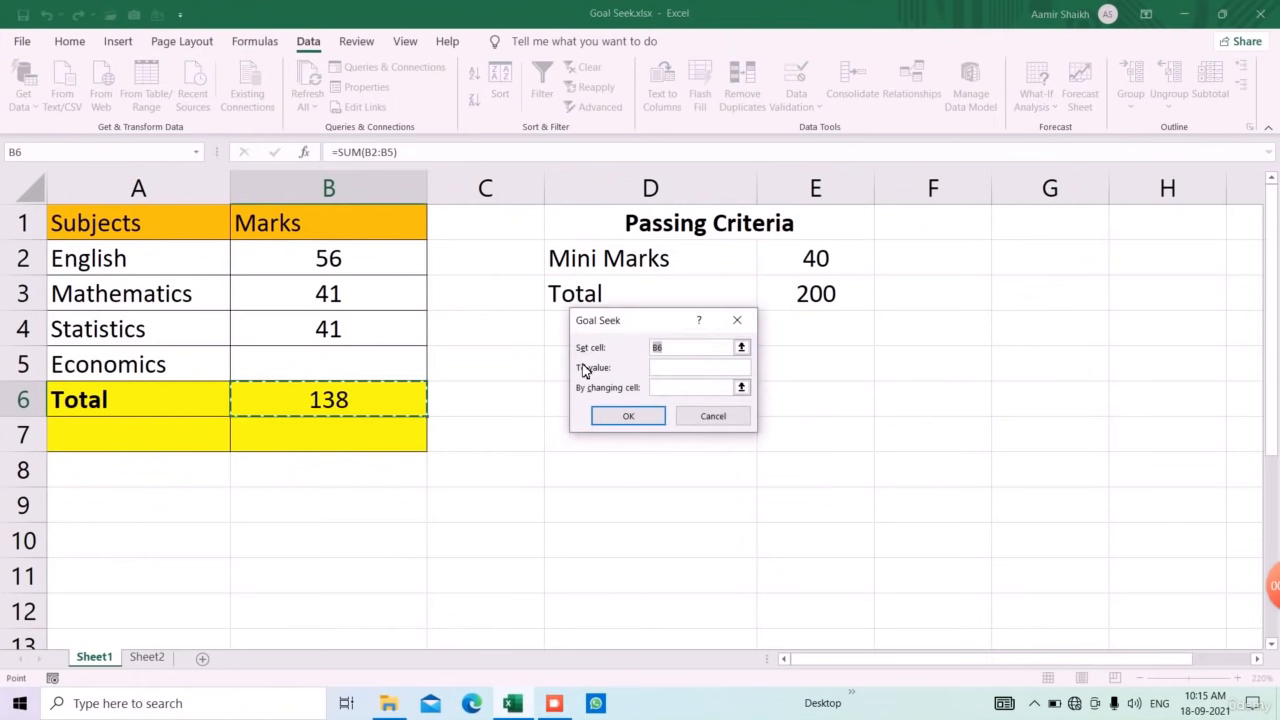
{"action": "key", "text": "Tab"}
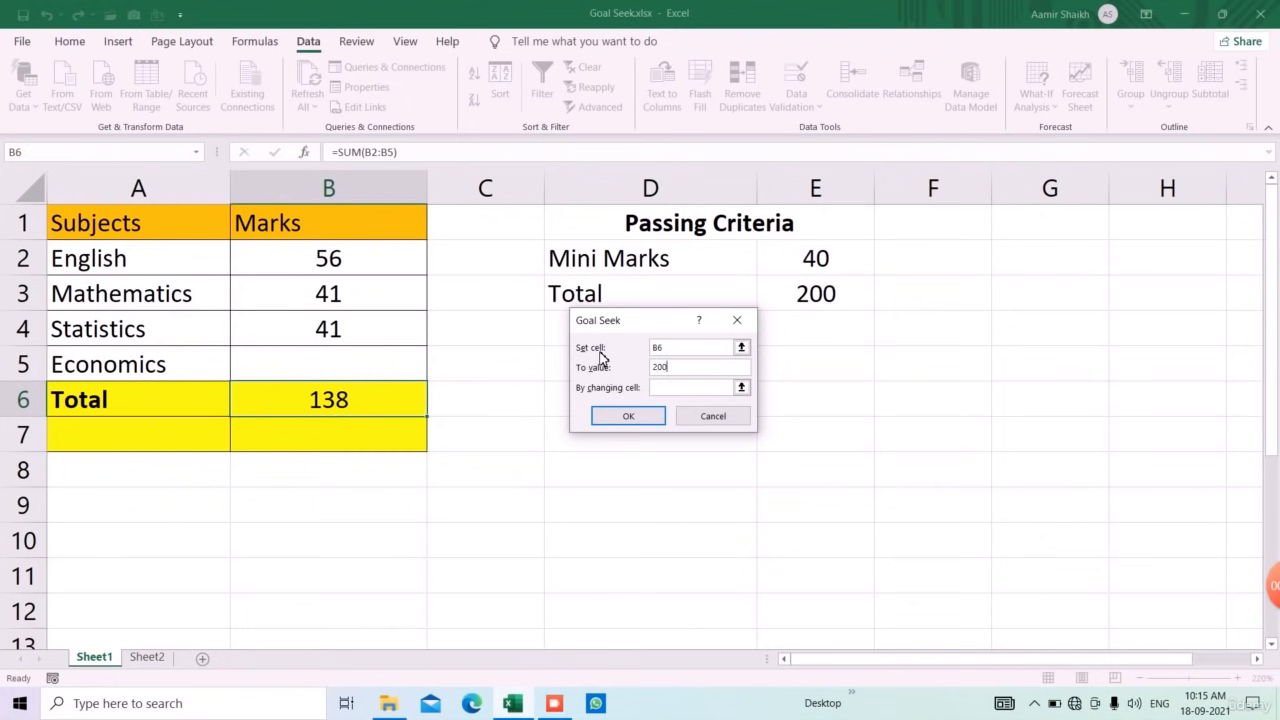
{"action": "left_click_drag", "start_coordinate": [622, 320], "coordinate": [574, 346]}
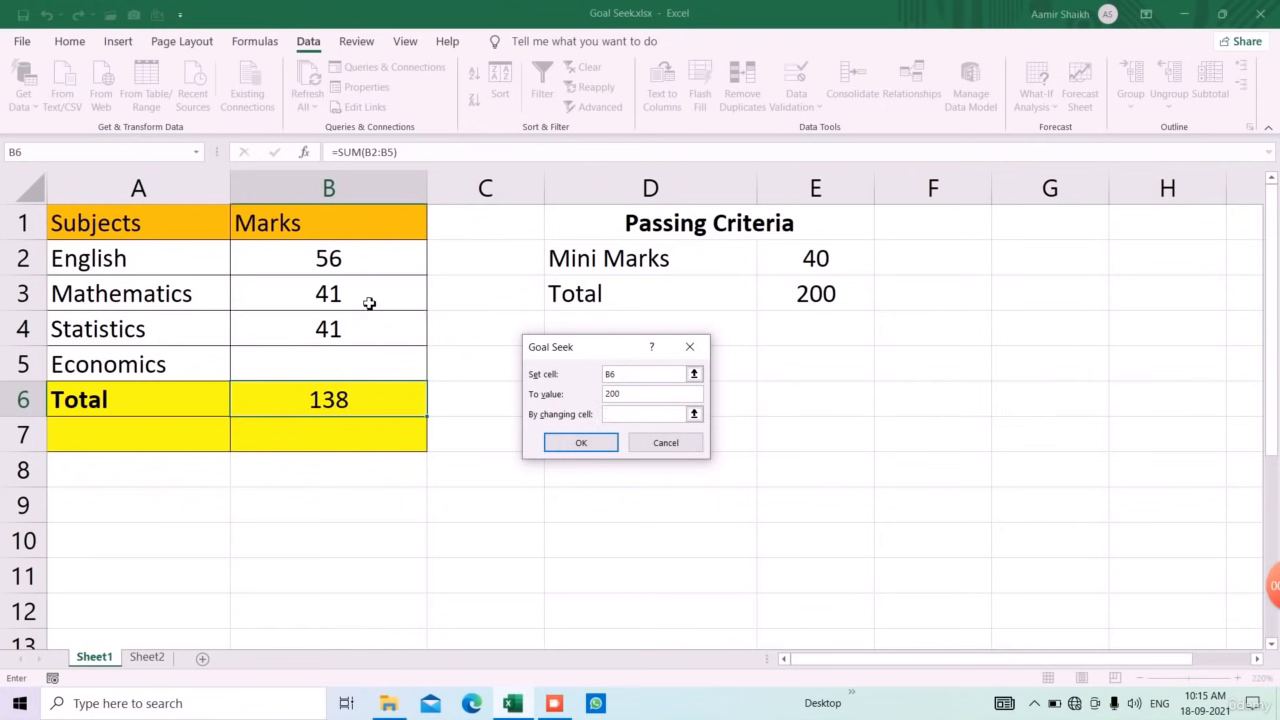
{"action": "left_click", "coordinate": [360, 364]}
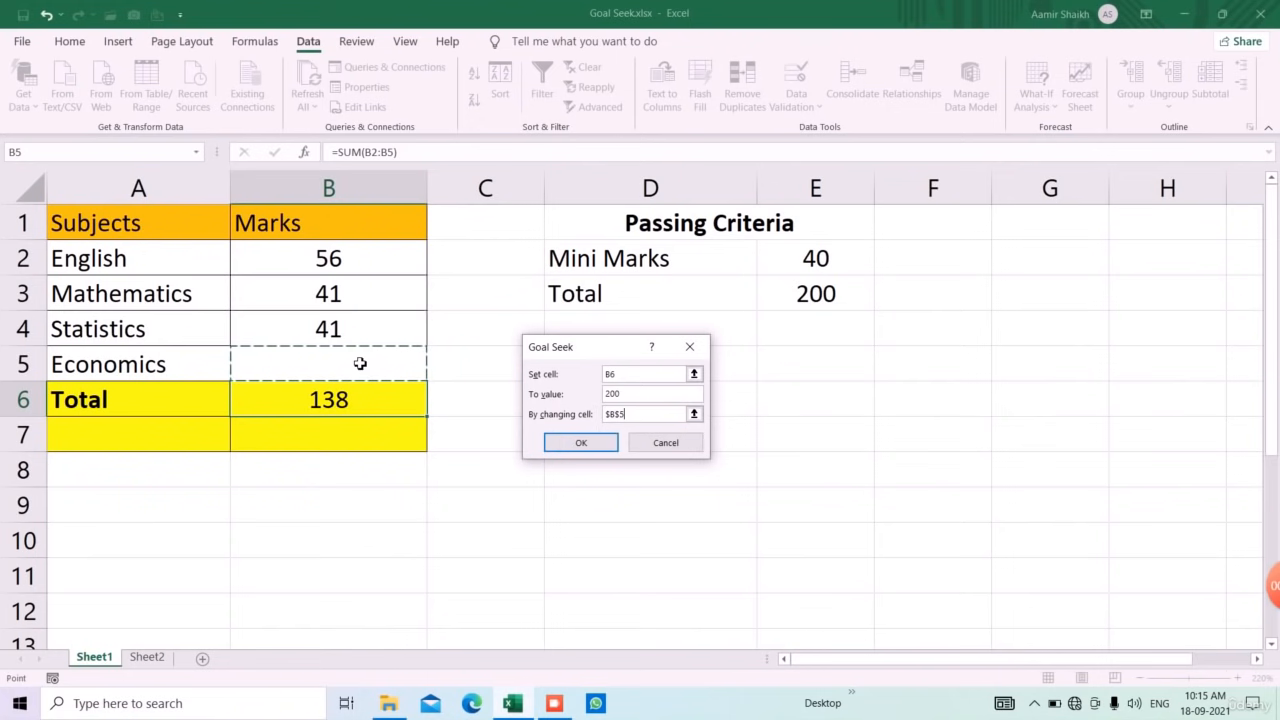
{"action": "left_click", "coordinate": [576, 448]}
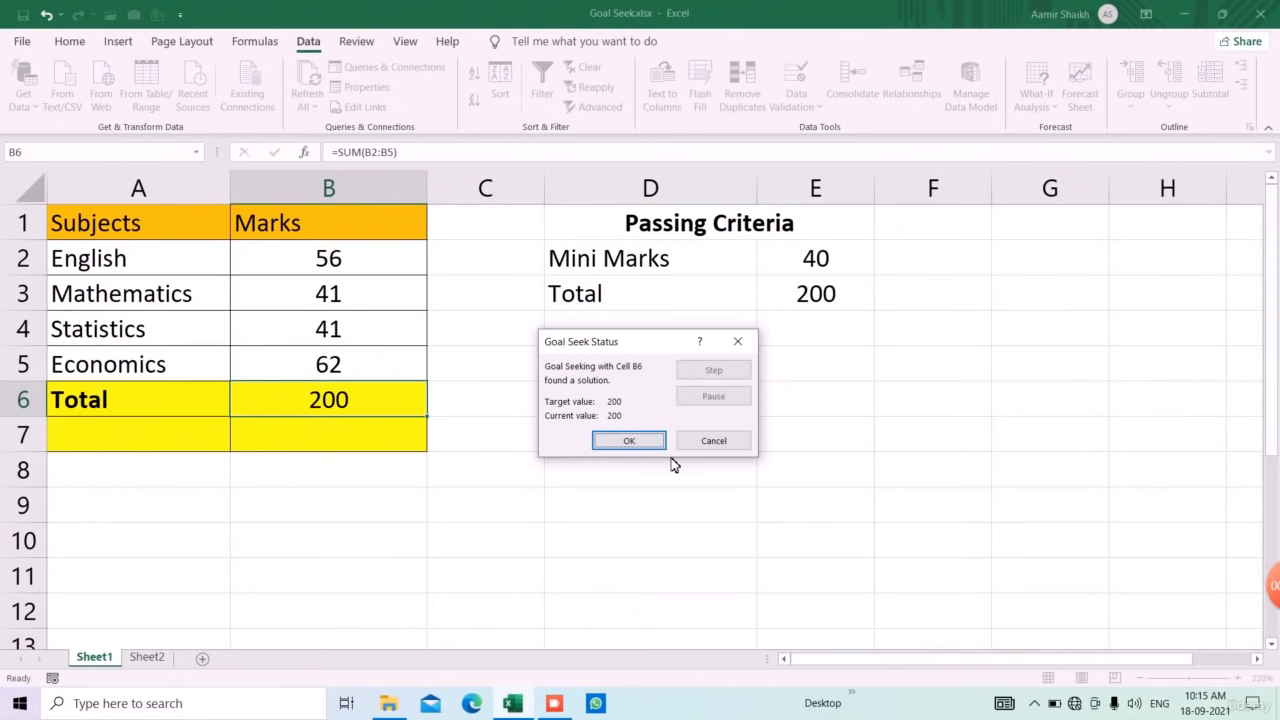
{"action": "left_click", "coordinate": [628, 441]}
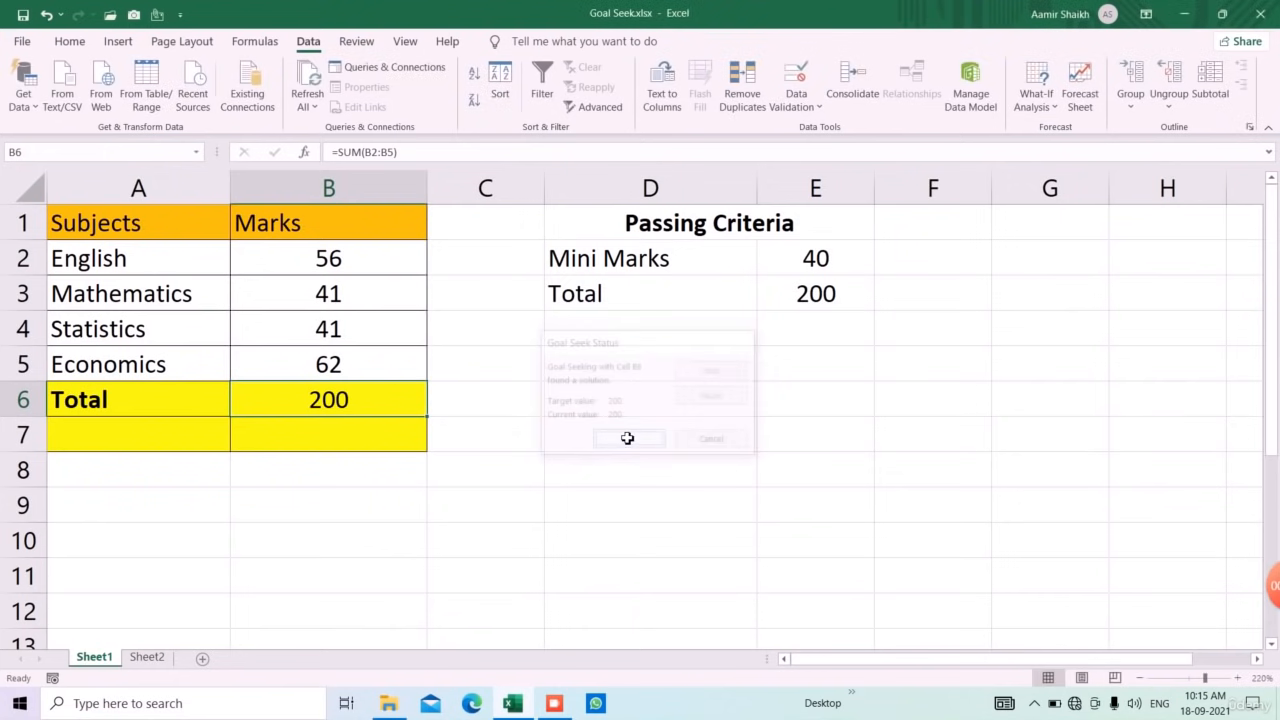
Clear the Economics mark from B5 and label A7 as Average
{"action": "left_click", "coordinate": [396, 365]}
{"action": "key", "text": "Delete"}
{"action": "left_click", "coordinate": [217, 462]}
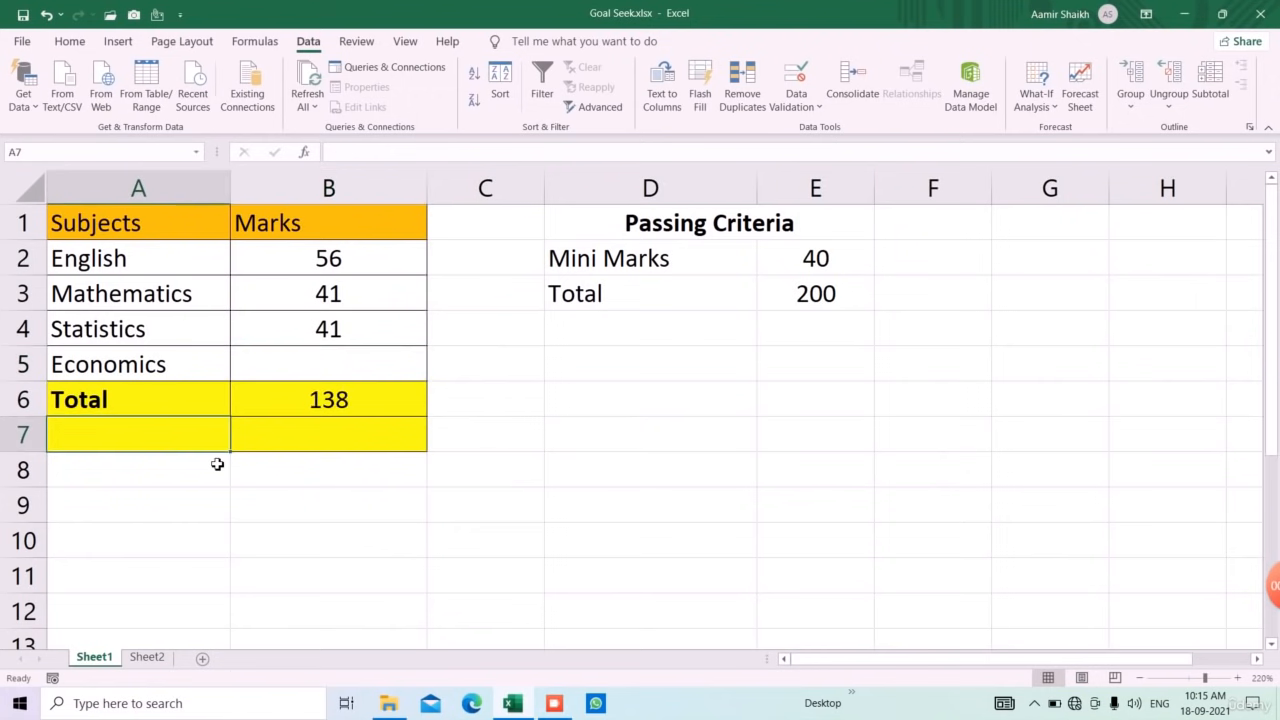
{"action": "type", "text": "Averag"}
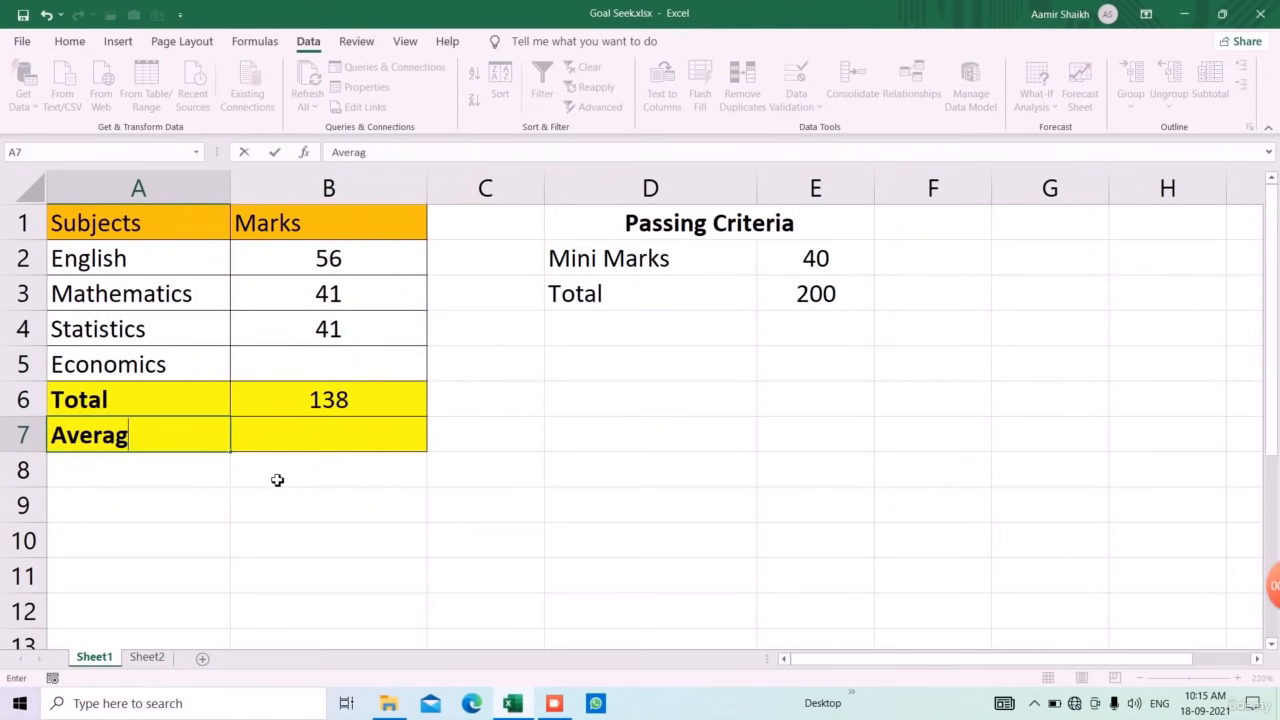
{"action": "type", "text": "e"}
{"action": "key", "text": "Tab"}
Calculate the average of the subject marks B2:B5 in B7 with the AVERAGE function and check its formula
{"action": "type", "text": "=a"}
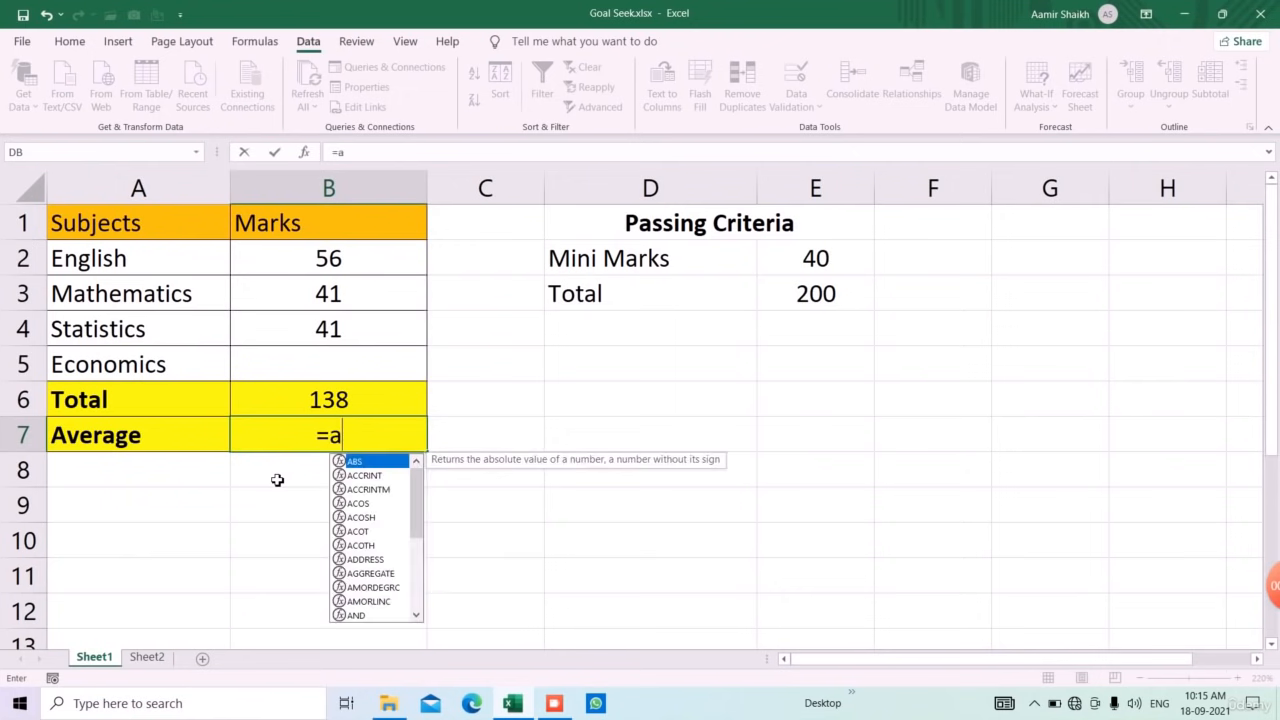
{"action": "type", "text": "vera"}
{"action": "key", "text": "Tab"}
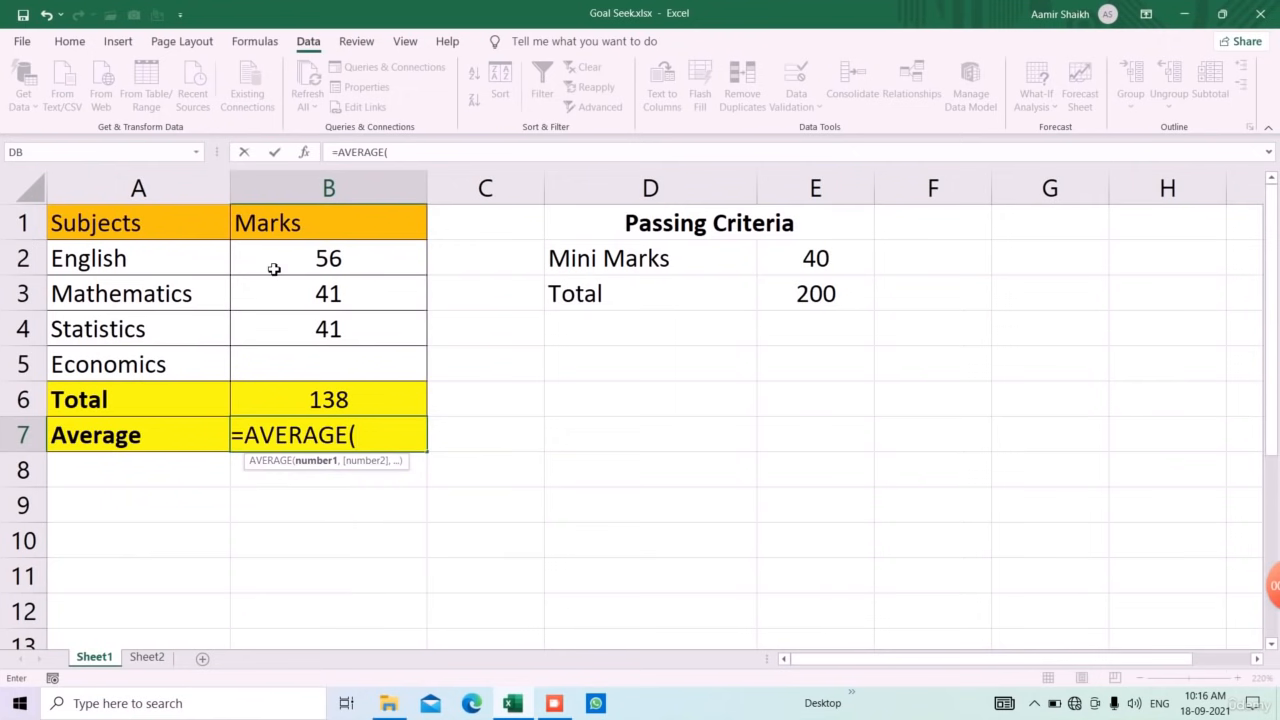
{"action": "left_click_drag", "start_coordinate": [274, 269], "coordinate": [297, 353]}
{"action": "key", "text": "Return"}
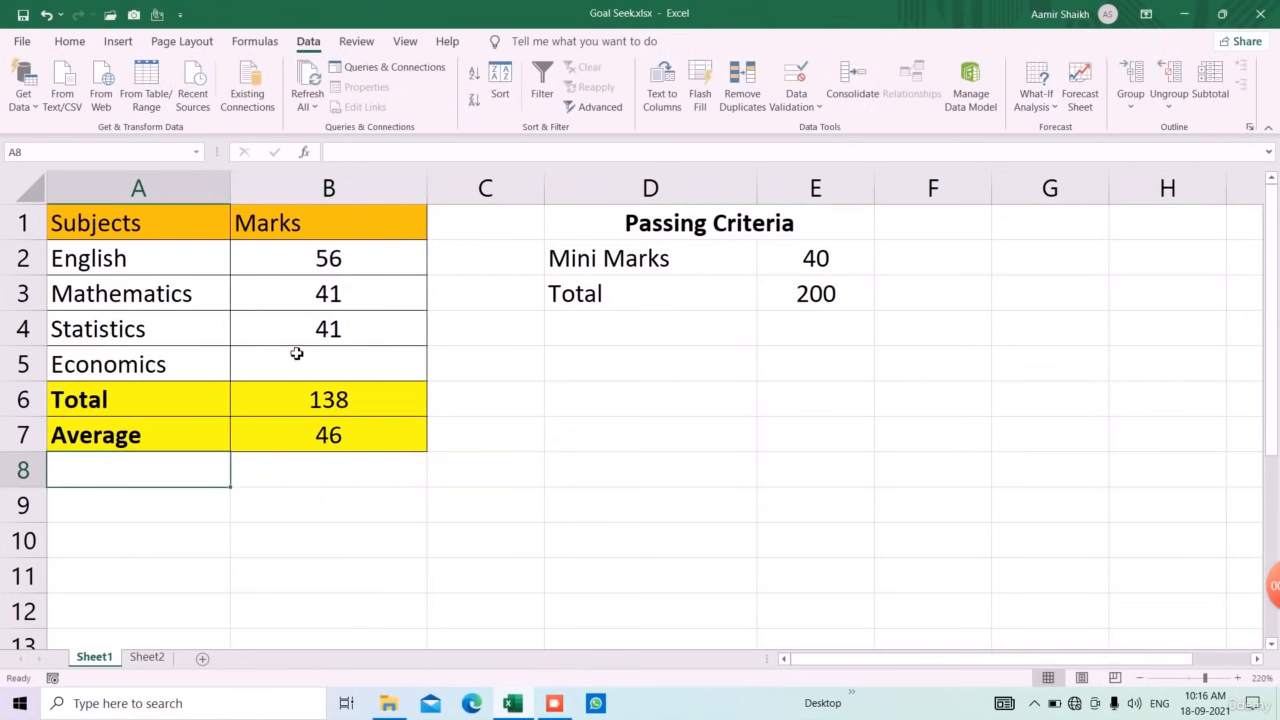
{"action": "left_click", "coordinate": [382, 440]}
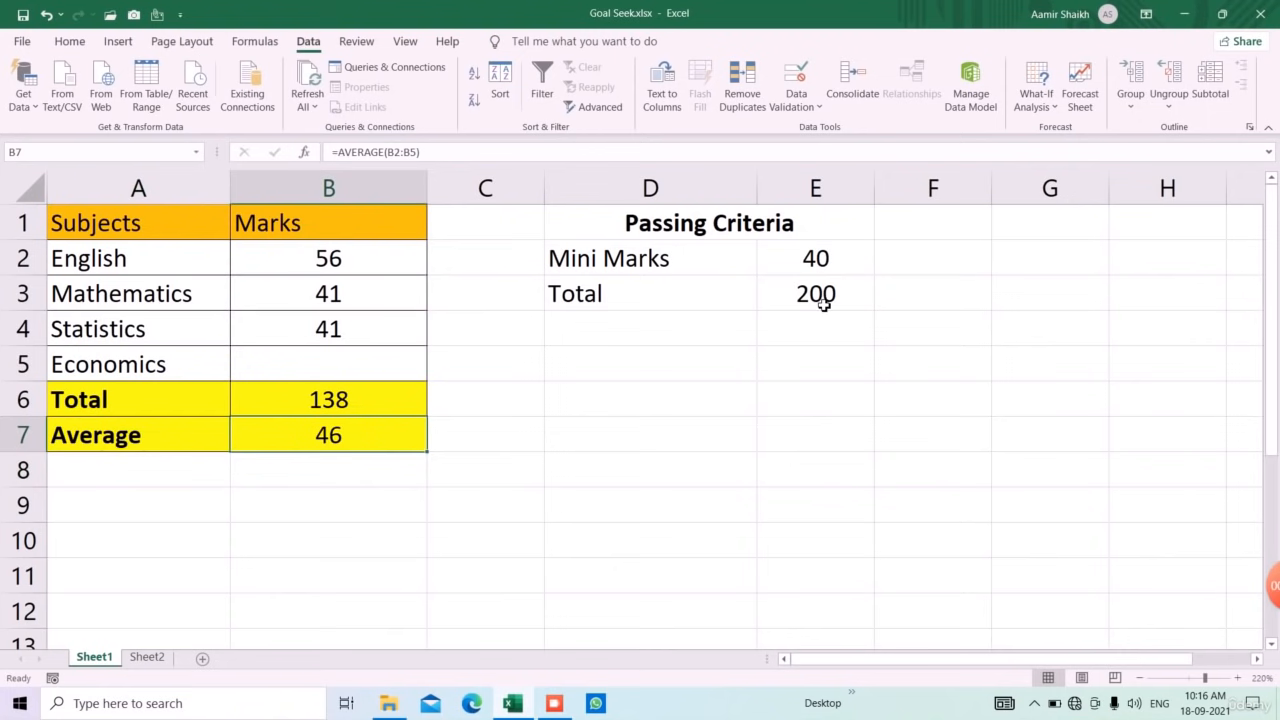
Run Goal Seek to bring the average in B7 to 50 by changing the Economics mark in B5, and accept the solution
{"action": "left_click", "coordinate": [397, 373]}
{"action": "left_click", "coordinate": [374, 435]}
{"action": "left_click", "coordinate": [1038, 97]}
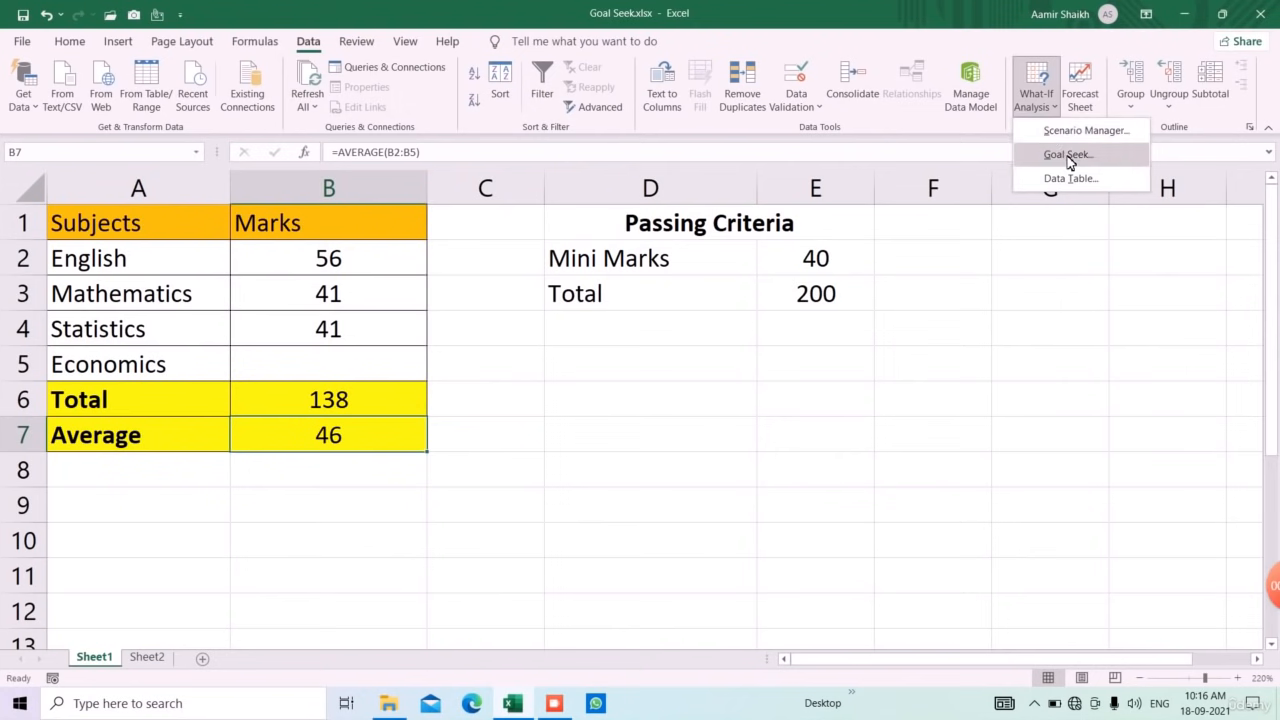
{"action": "left_click", "coordinate": [1068, 155]}
{"action": "key", "text": "Tab"}
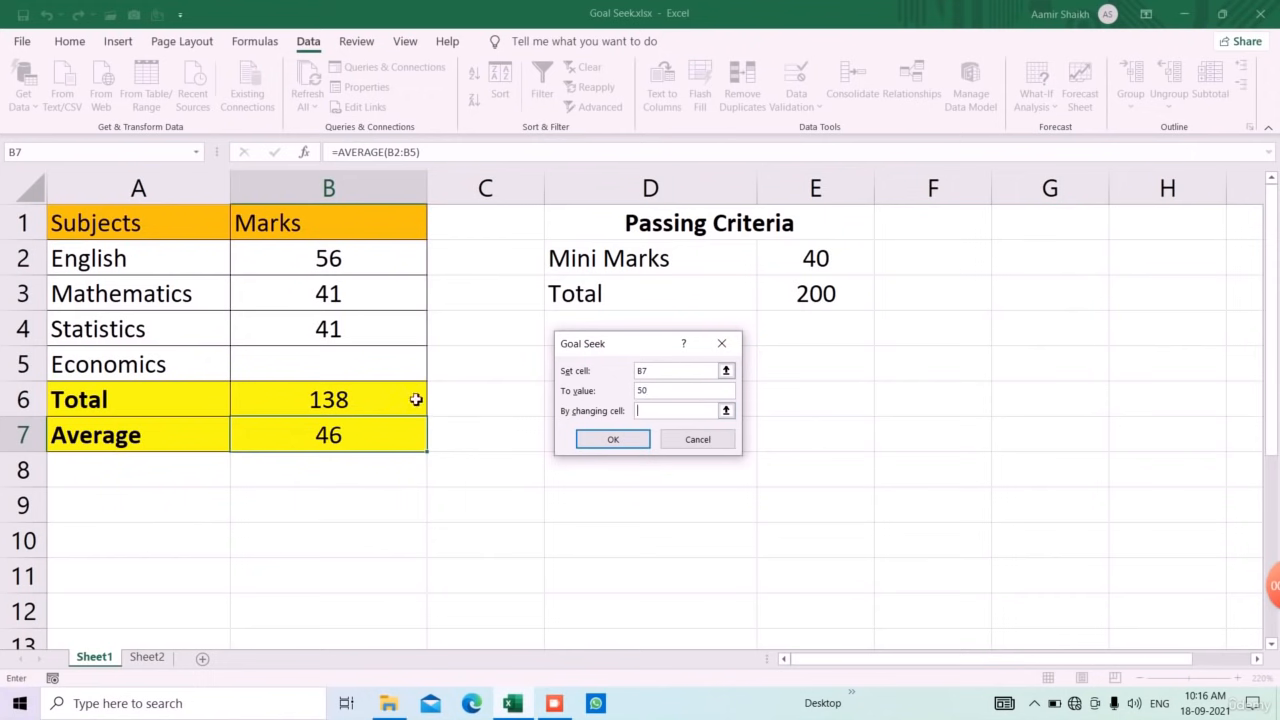
{"action": "left_click", "coordinate": [393, 378]}
{"action": "left_click", "coordinate": [603, 440]}
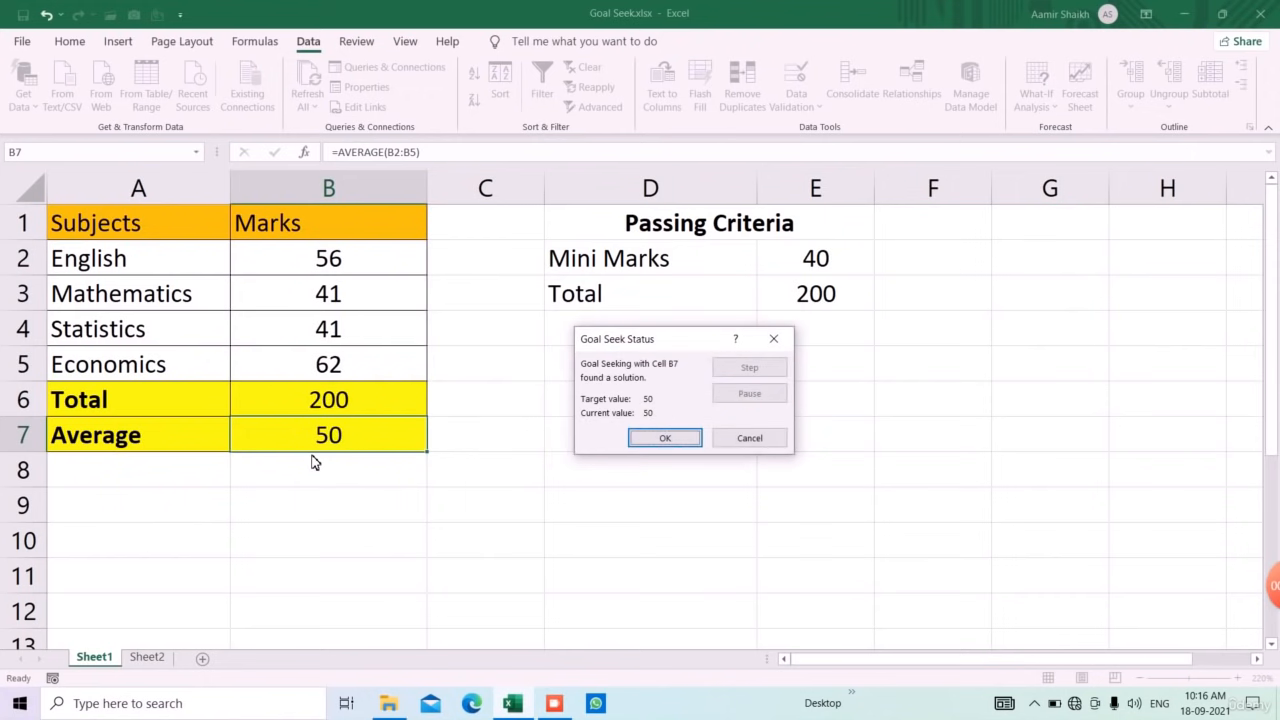
{"action": "left_click", "coordinate": [682, 443]}
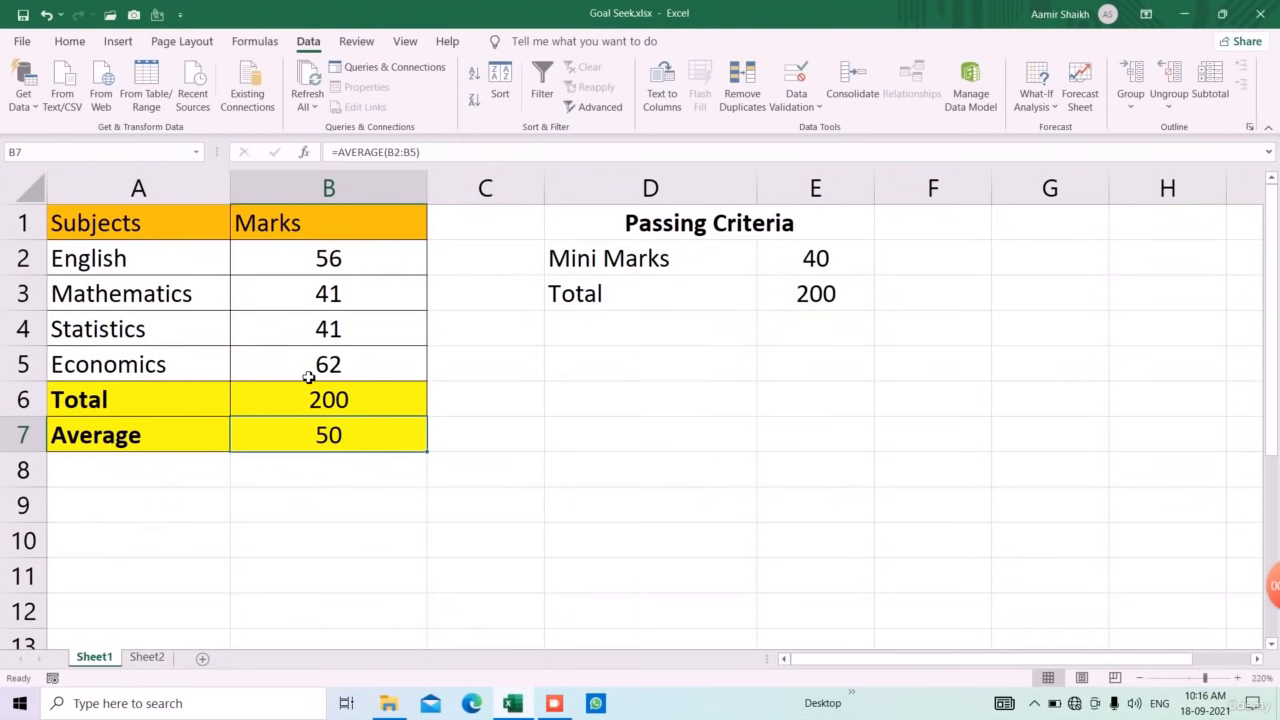
{"action": "left_click", "coordinate": [347, 362]}
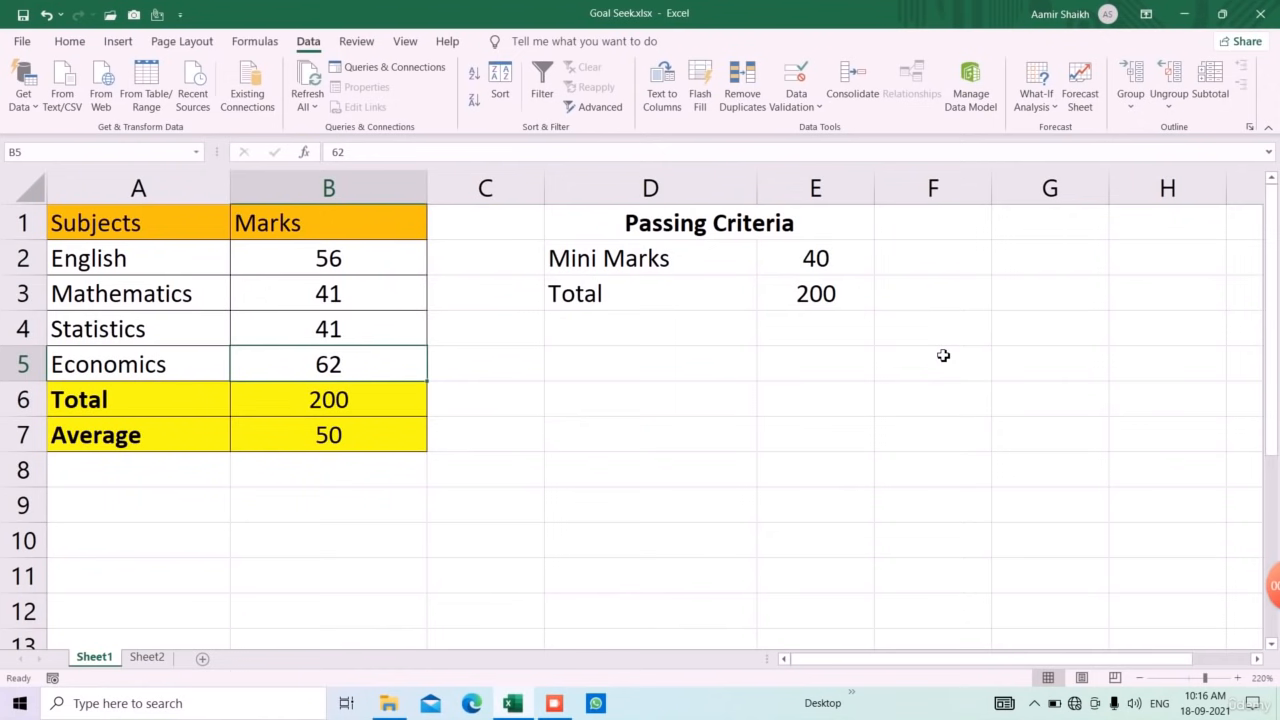
{"action": "left_click", "coordinate": [554, 703]}
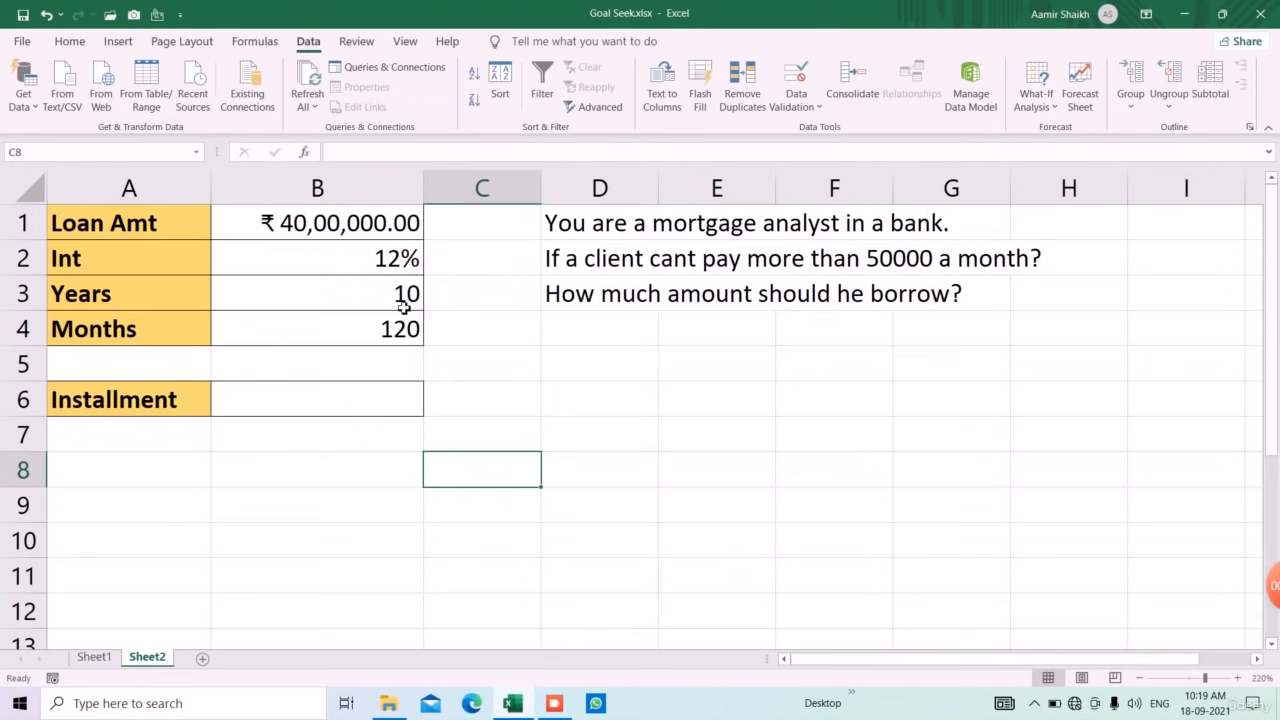
Review the loan amount, interest, years and months in B1:B4 on Sheet2 and the empty Installment cell
{"action": "left_click_drag", "start_coordinate": [380, 312], "coordinate": [381, 332]}
{"action": "left_click", "coordinate": [378, 407]}
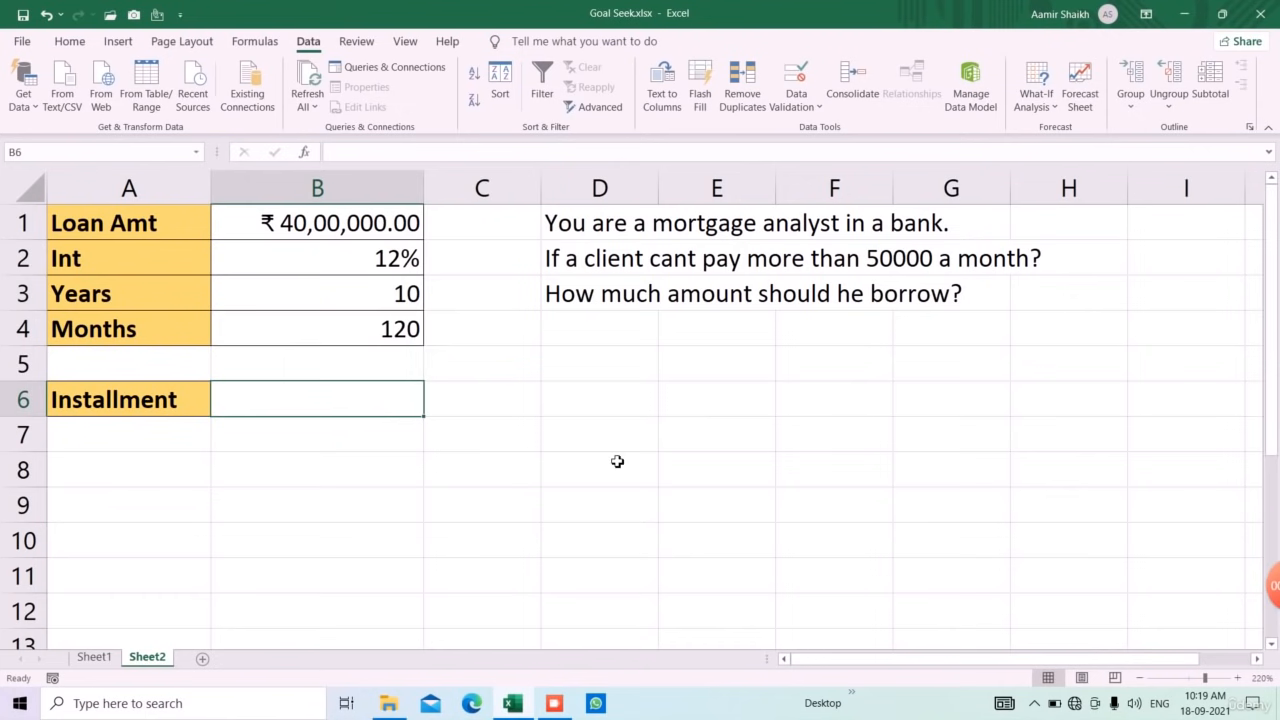
{"action": "left_click_drag", "start_coordinate": [360, 227], "coordinate": [362, 329]}
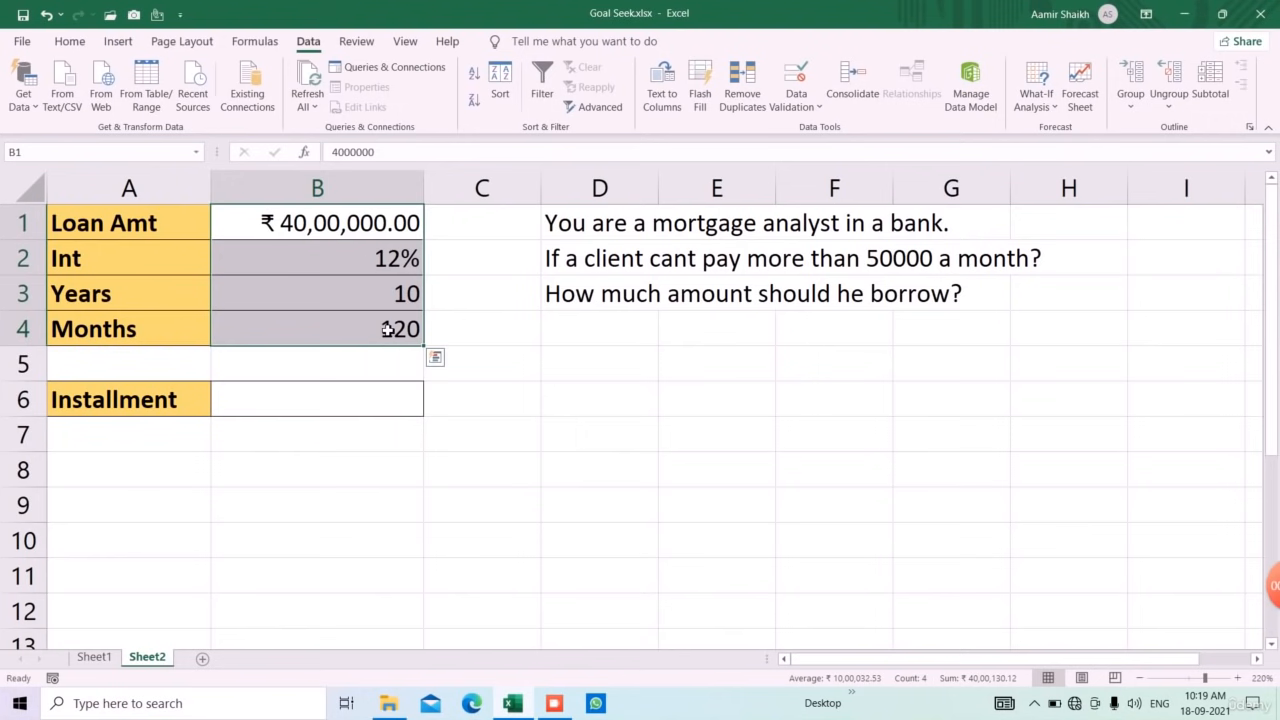
Calculate the monthly installment in B6 with the formula =PMT(B2/12,B4,-B1)
{"action": "left_click", "coordinate": [351, 410]}
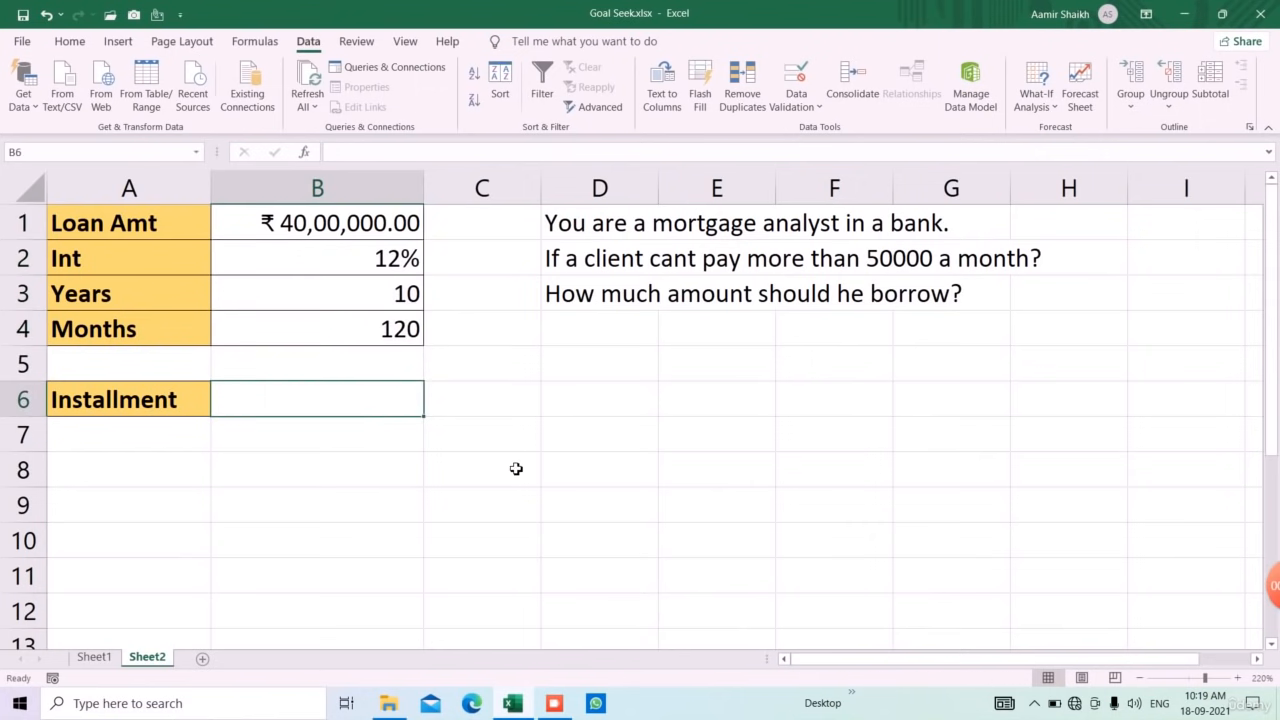
{"action": "type", "text": "=pmt"}
{"action": "key", "text": "Tab"}
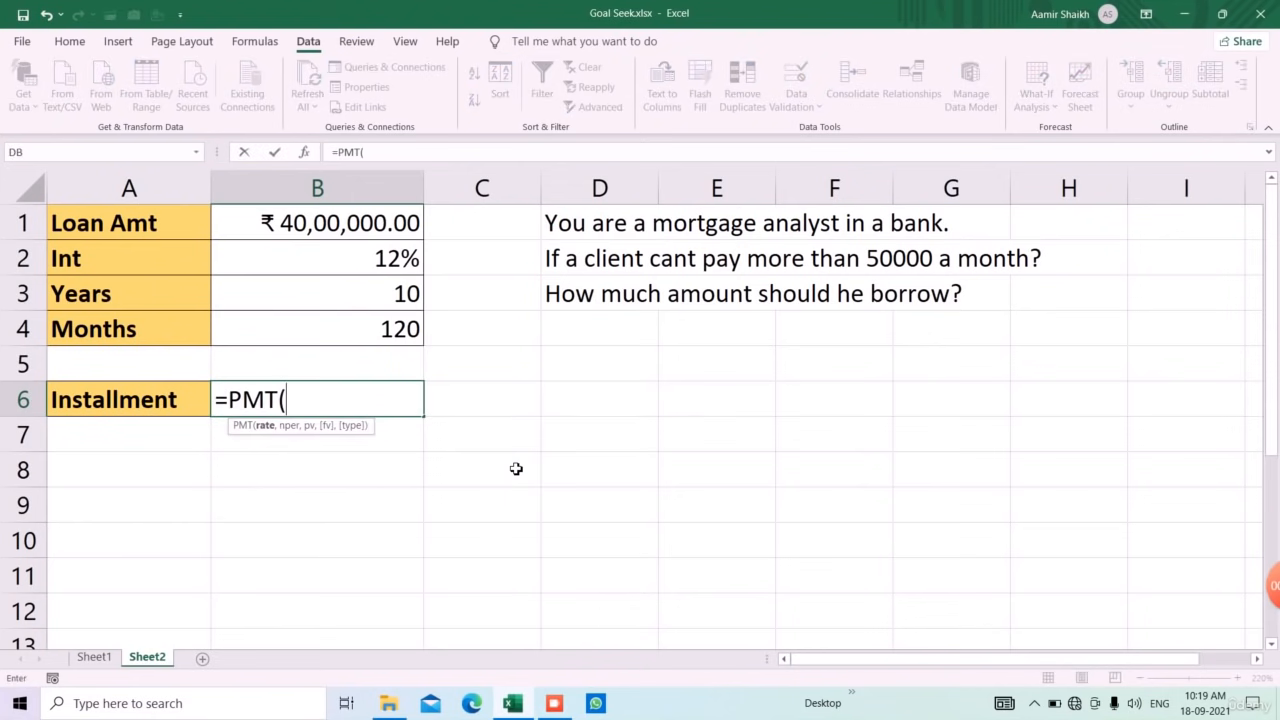
{"action": "left_click", "coordinate": [404, 276]}
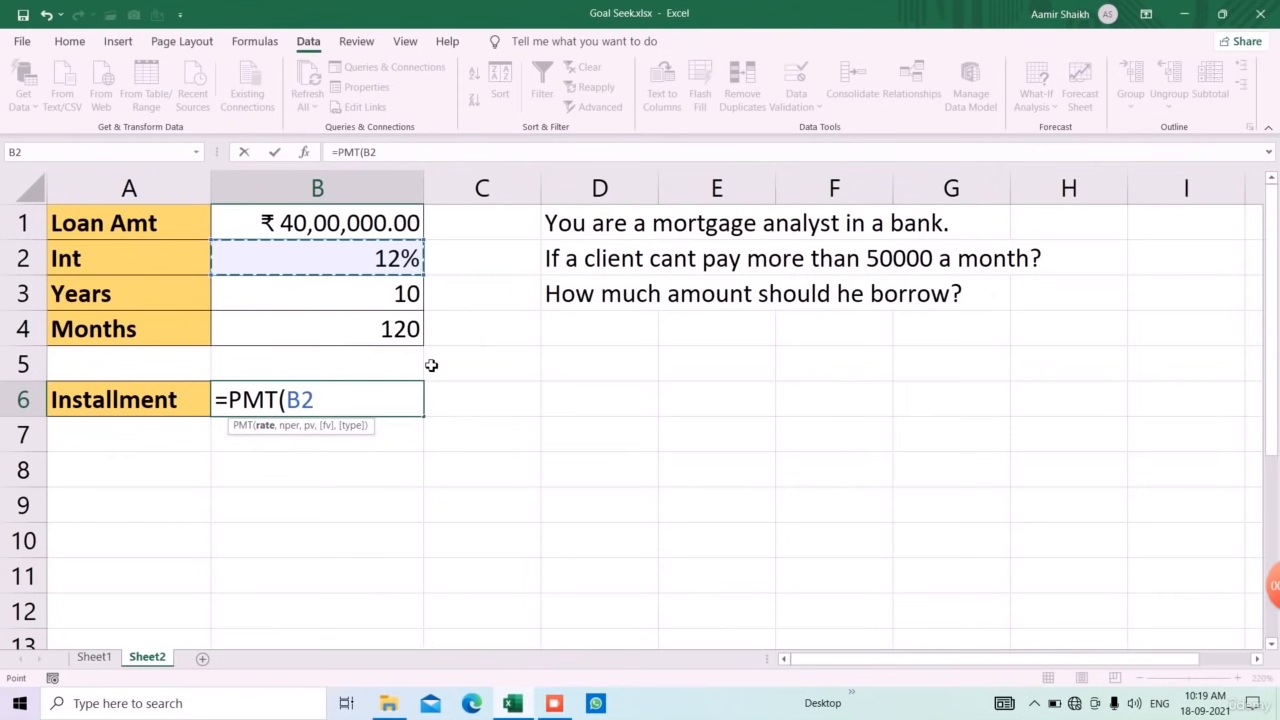
{"action": "type", "text": "/12,"}
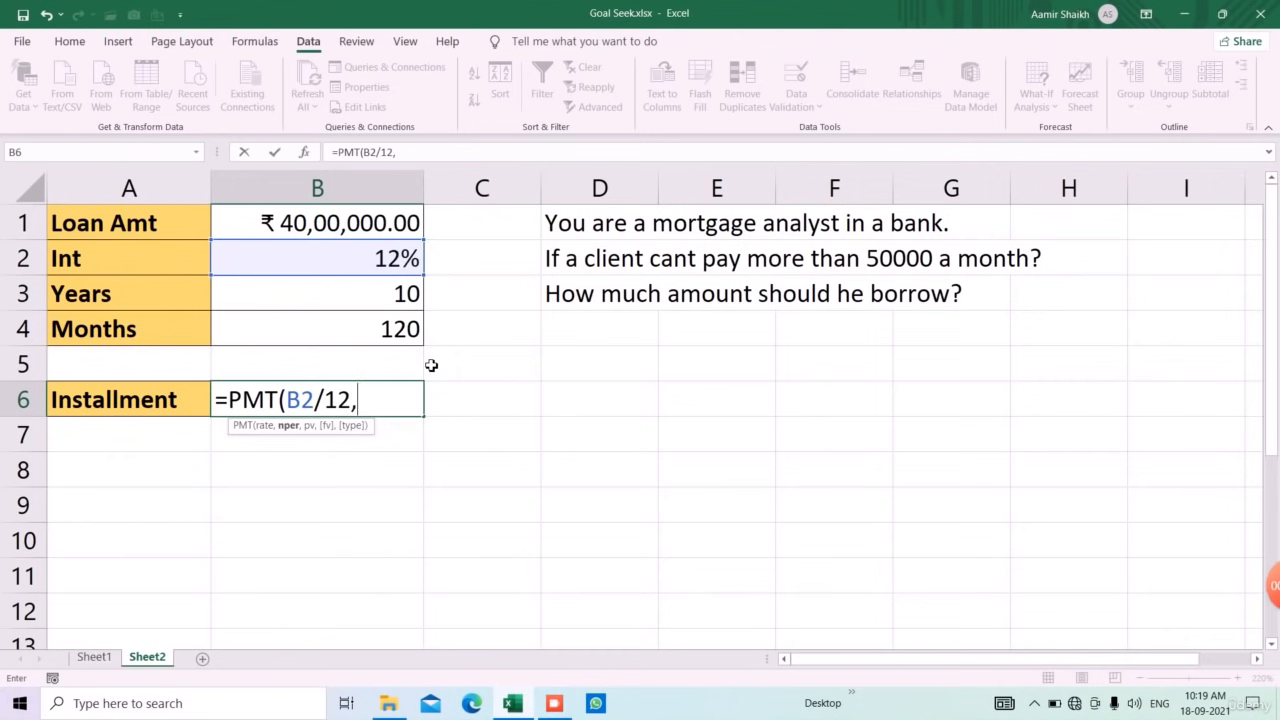
{"action": "left_click", "coordinate": [386, 339]}
{"action": "type", "text": ",-"}
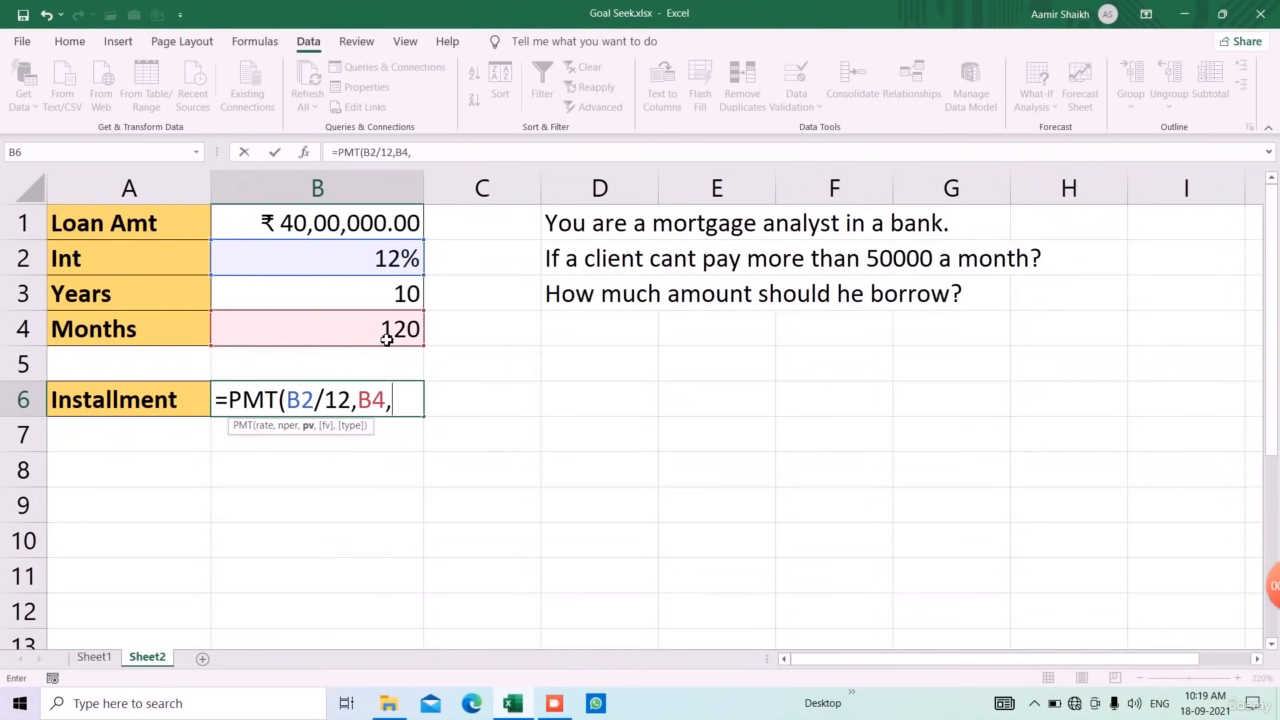
{"action": "left_click", "coordinate": [385, 229]}
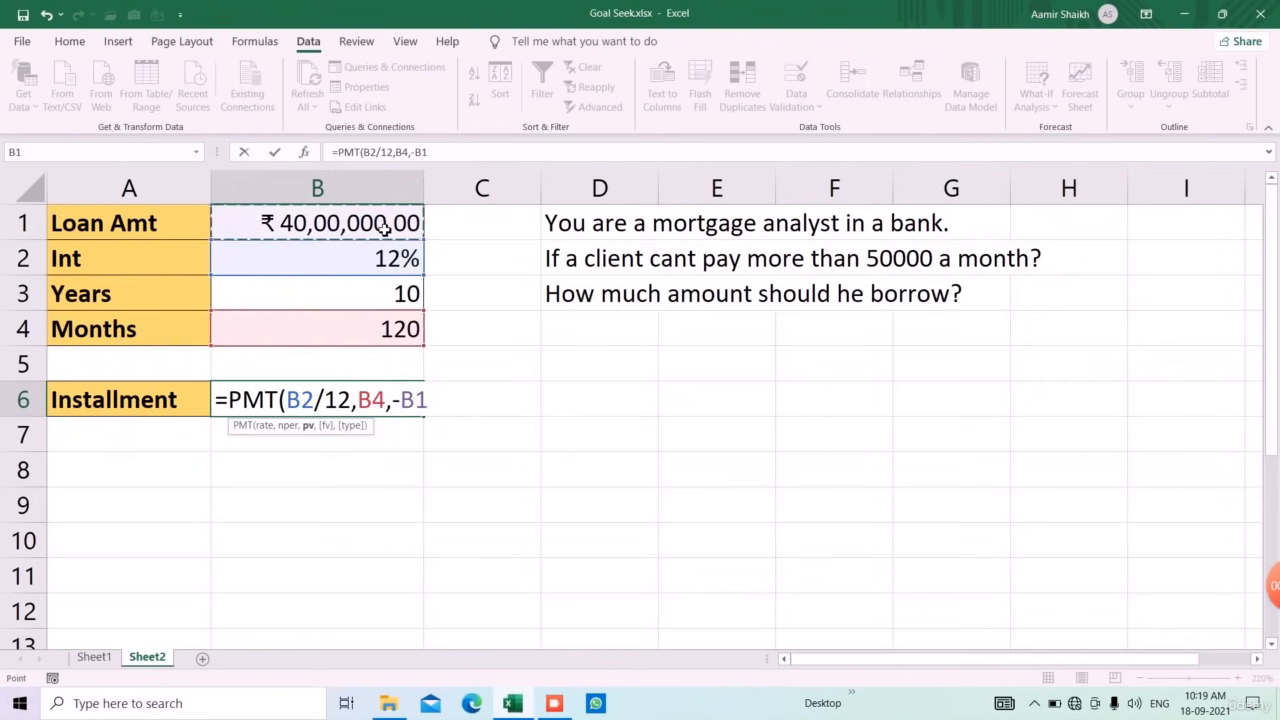
{"action": "key", "text": "Return"}
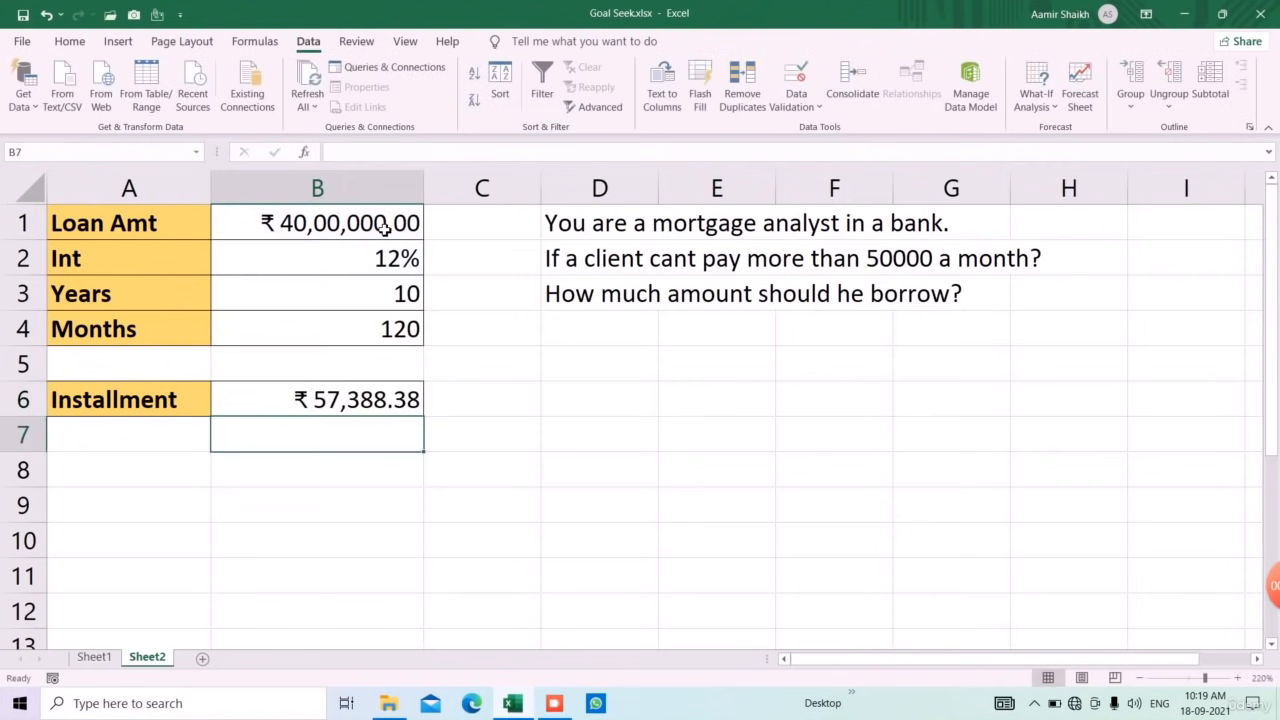
Check the installment formula in B6 and the loan inputs in B1:B4 against the 50000 monthly payment limit
{"action": "left_click", "coordinate": [347, 396]}
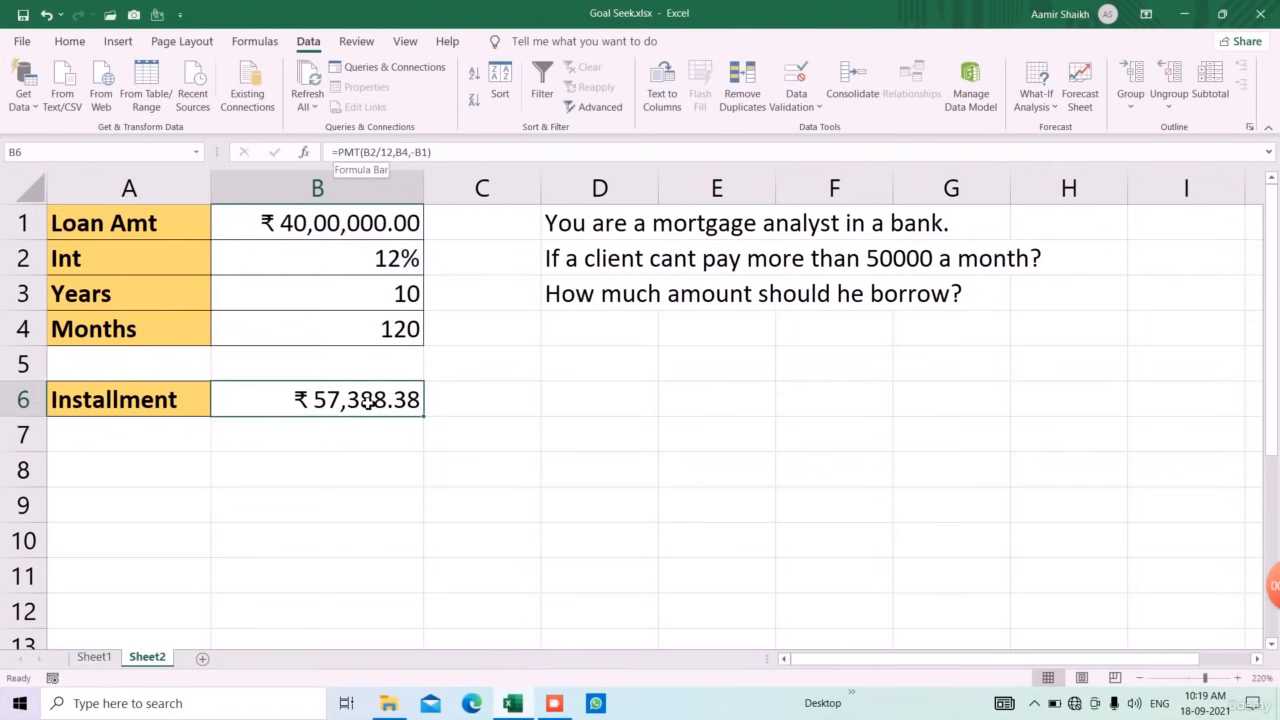
{"action": "left_click", "coordinate": [391, 451]}
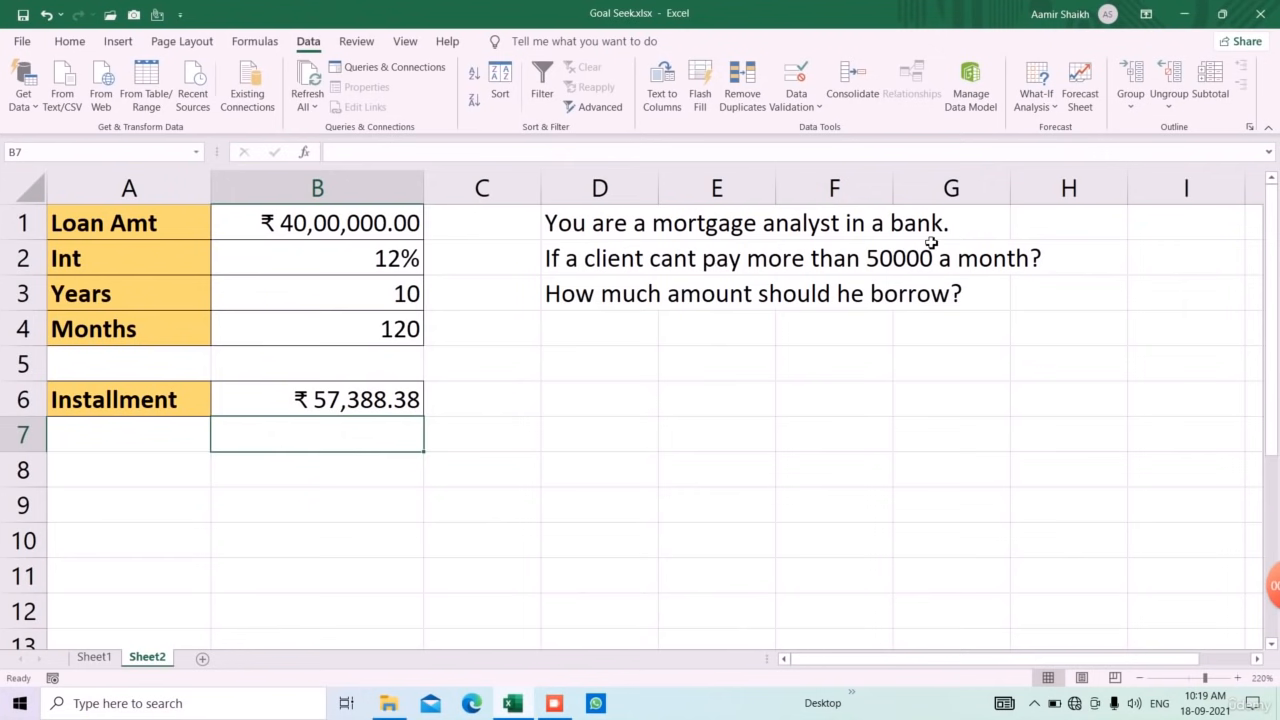
{"action": "left_click_drag", "start_coordinate": [316, 232], "coordinate": [311, 331]}
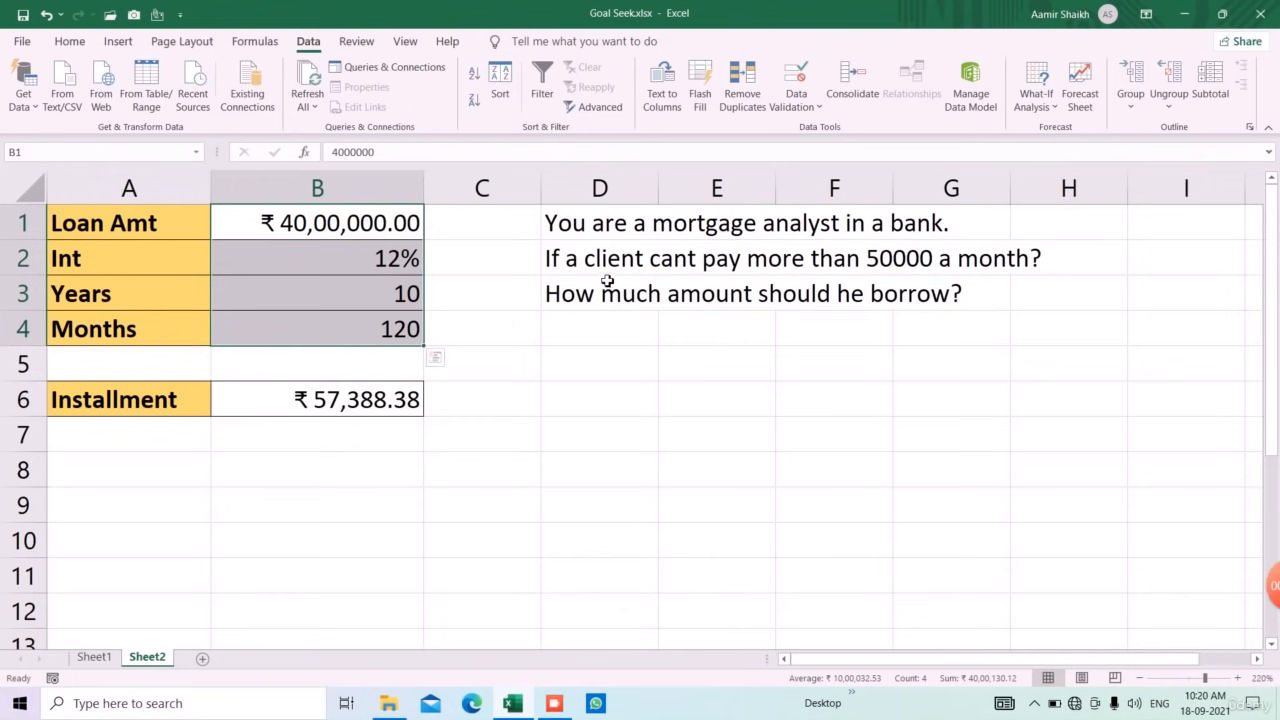
Compare the installment in B6 with the payment limit in D2, and review the tenure, interest and loan amount cells
{"action": "left_click", "coordinate": [372, 410]}
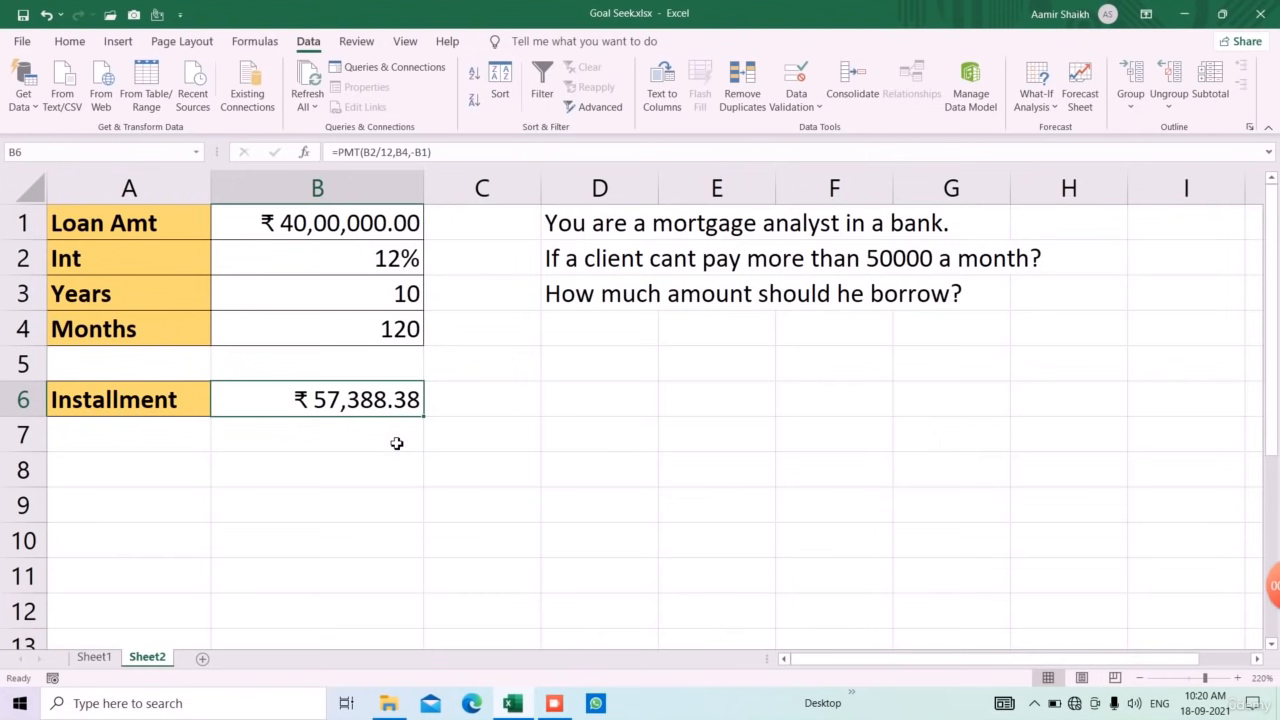
{"action": "left_click", "coordinate": [576, 272]}
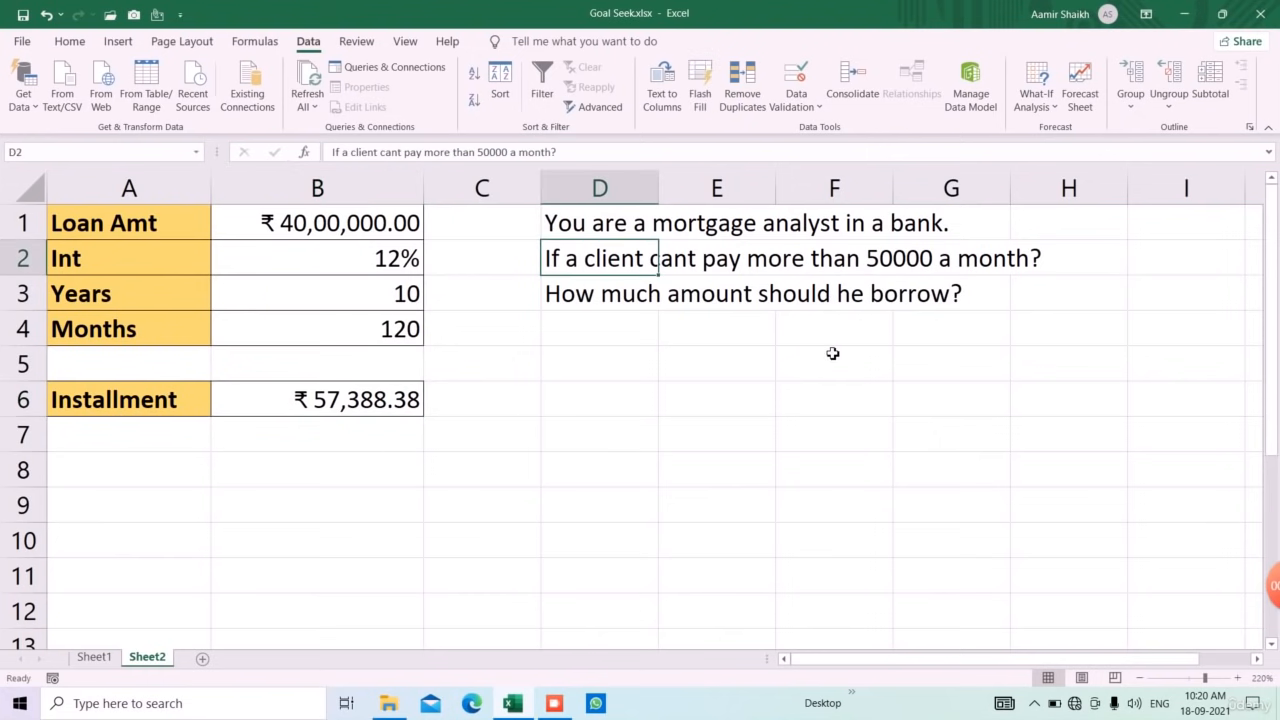
{"action": "left_click", "coordinate": [359, 413]}
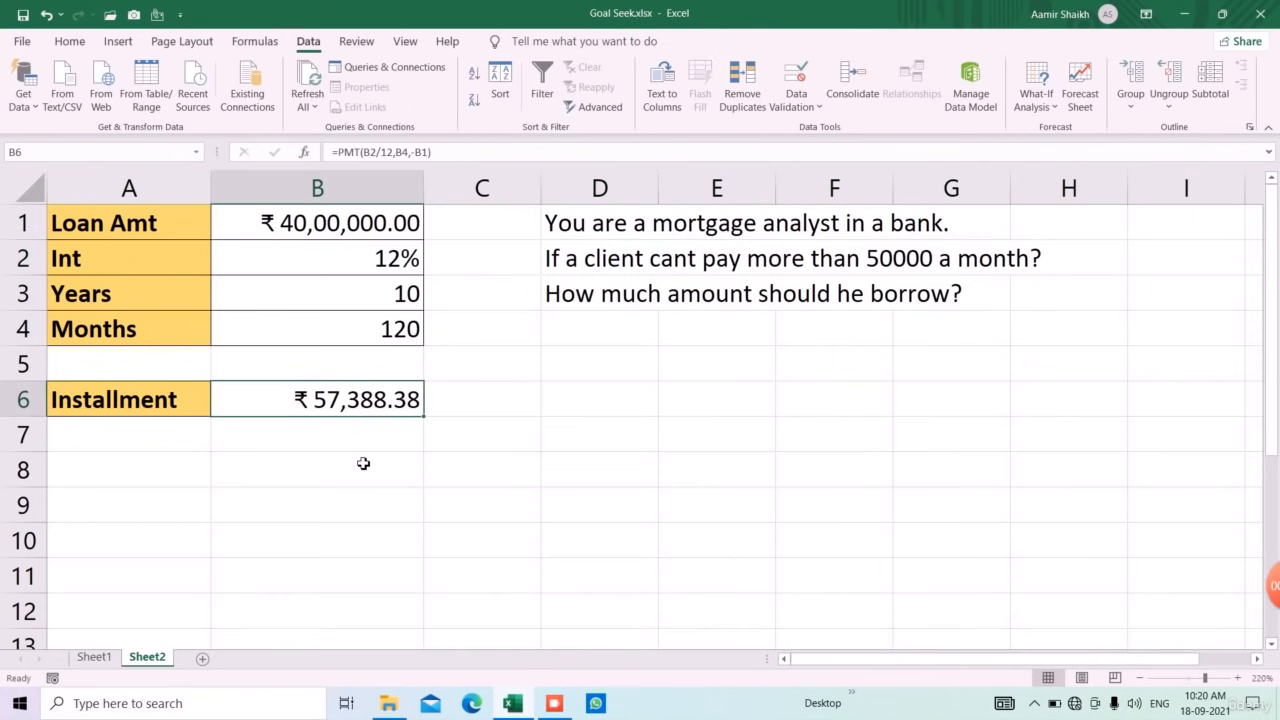
{"action": "left_click", "coordinate": [359, 448]}
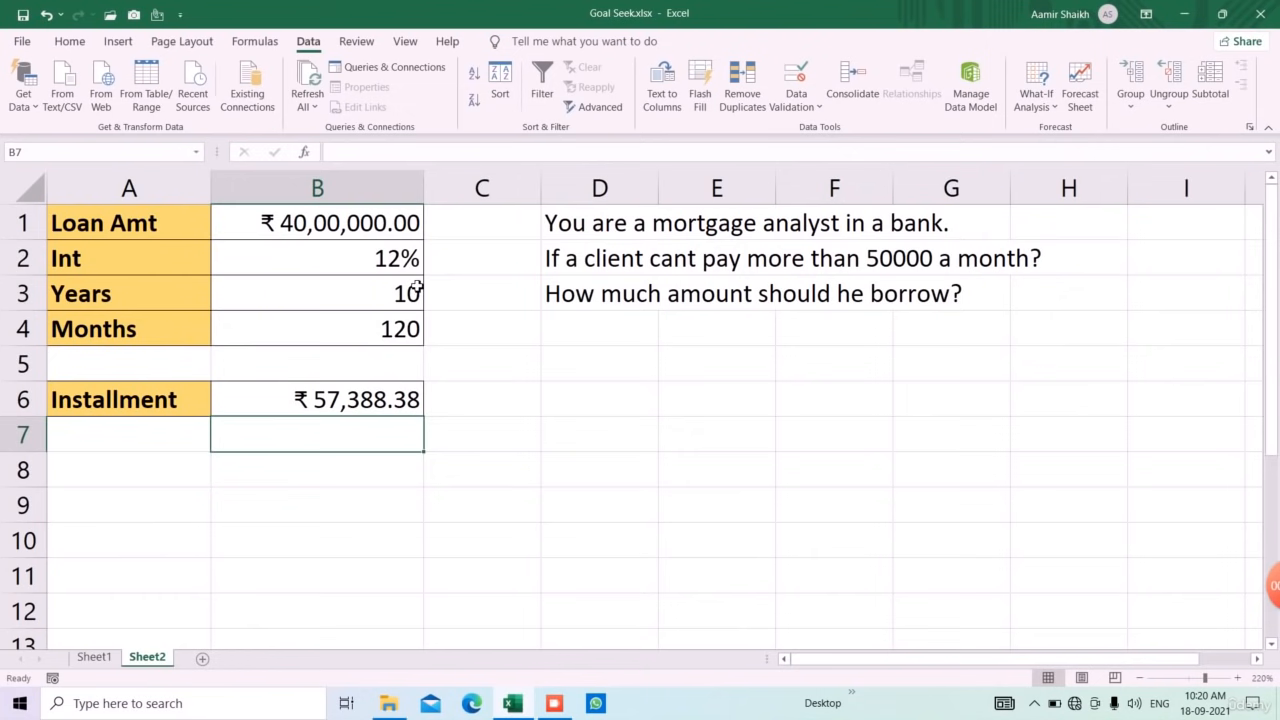
{"action": "left_click_drag", "start_coordinate": [411, 300], "coordinate": [410, 325]}
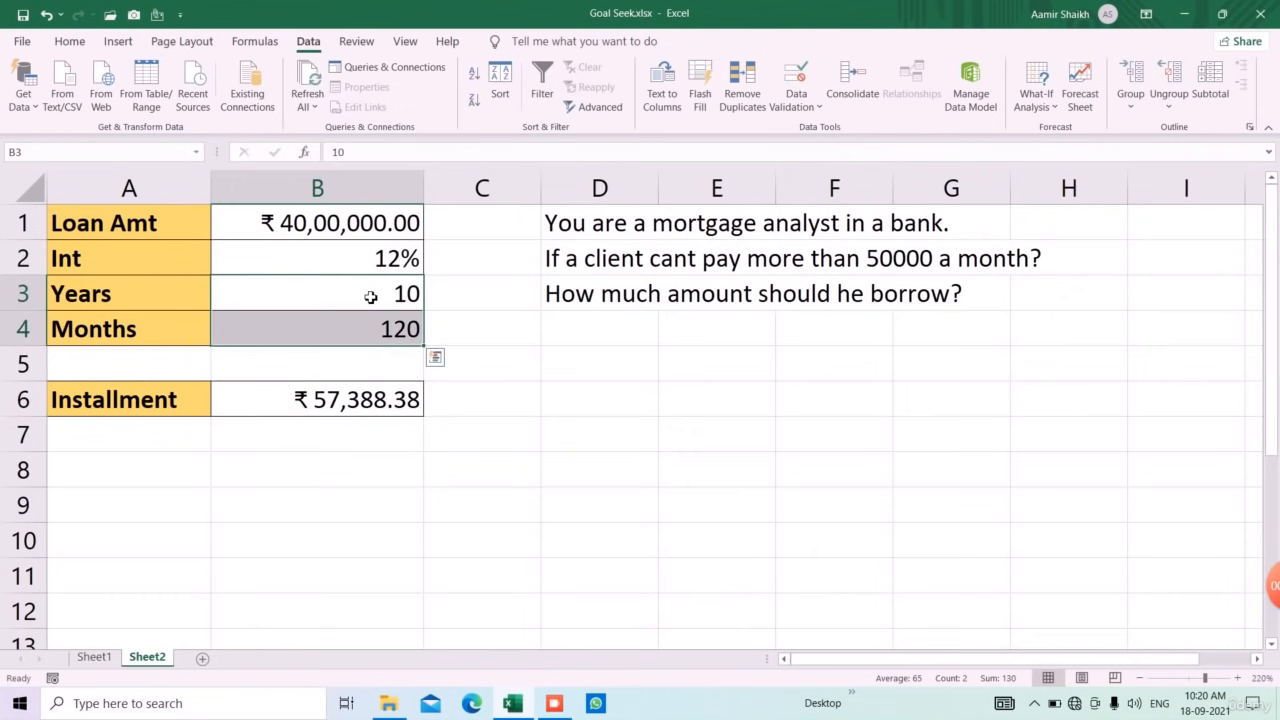
{"action": "left_click", "coordinate": [373, 251]}
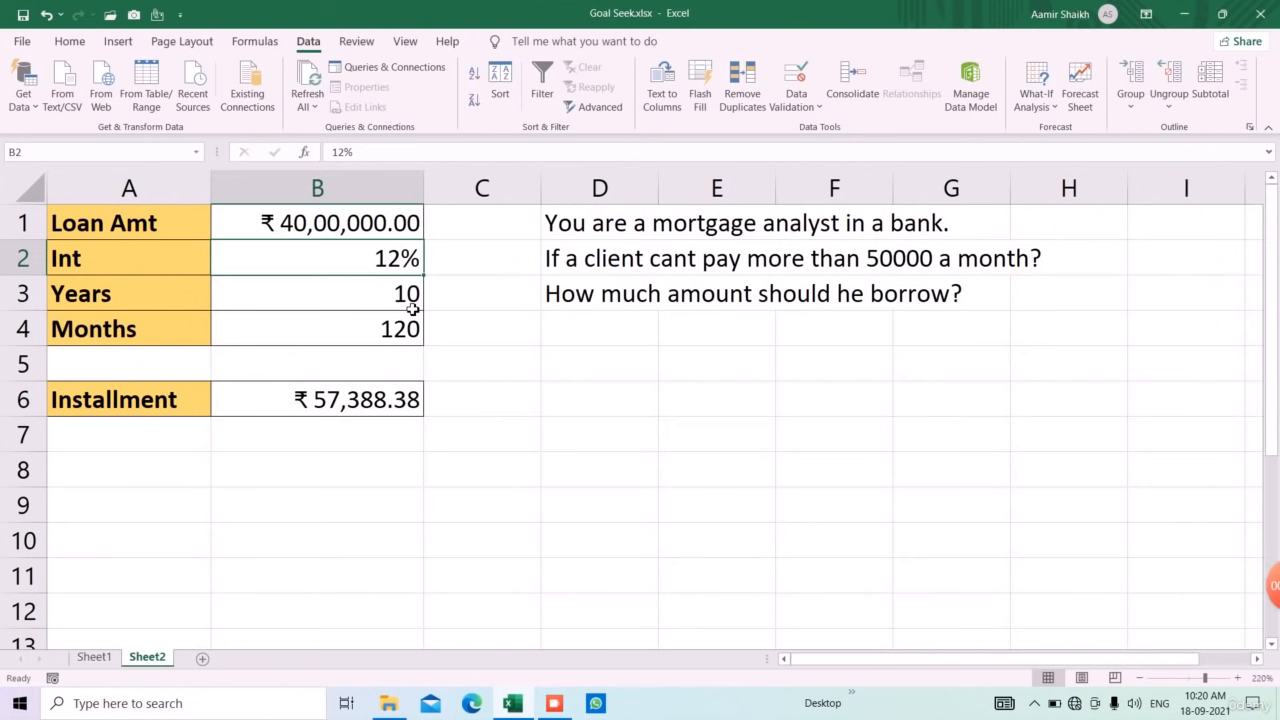
{"action": "left_click", "coordinate": [342, 229]}
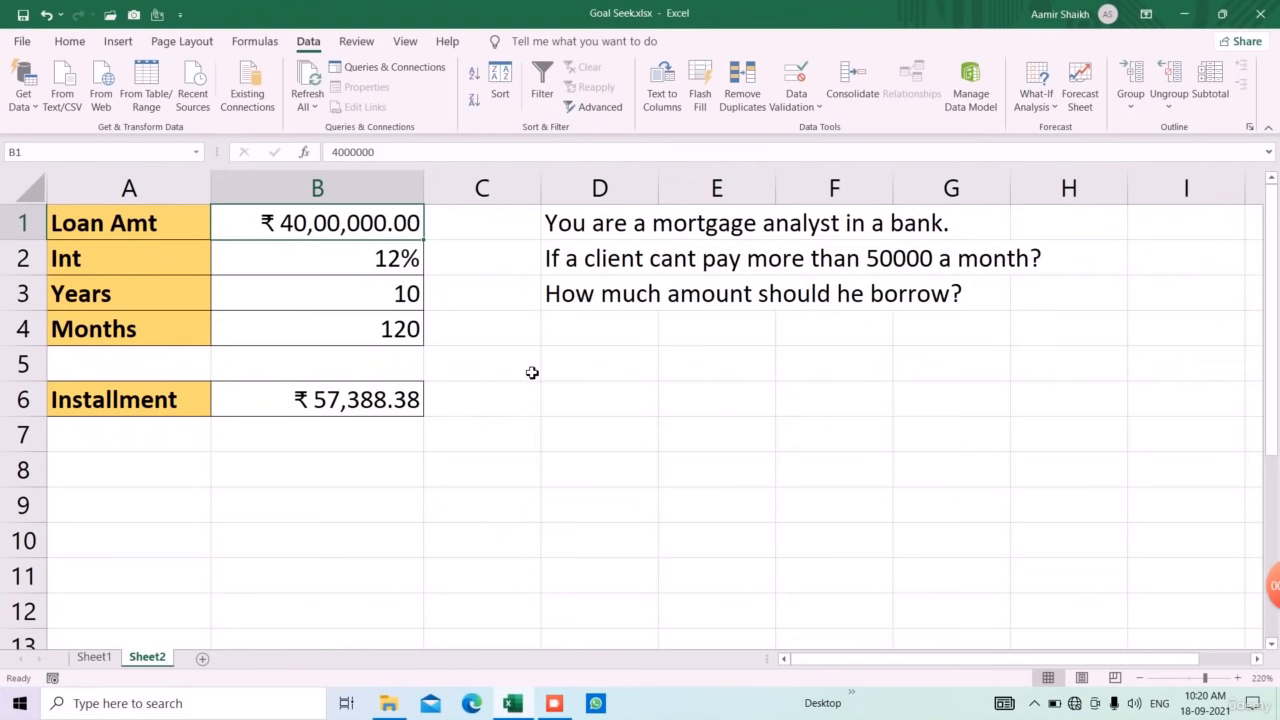
Run Goal Seek to bring the installment in B6 to 50000 by changing the loan amount in B1, and accept the solution
{"action": "left_click", "coordinate": [349, 403]}
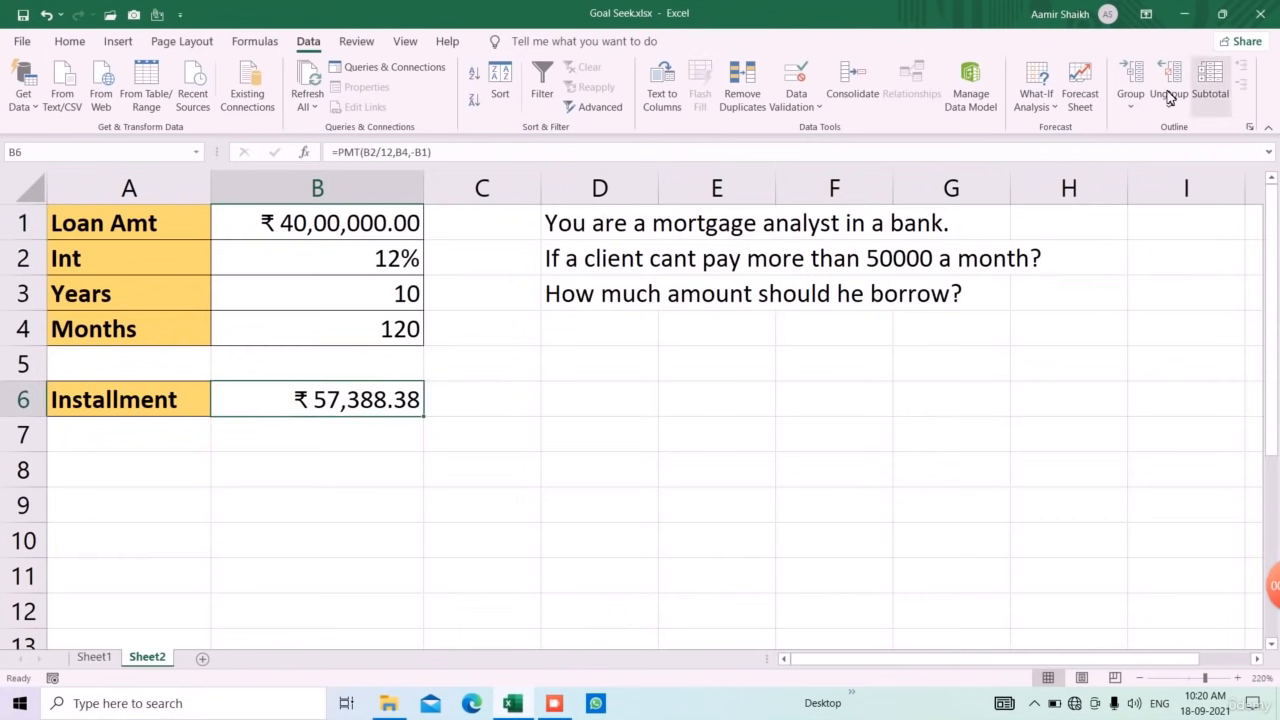
{"action": "left_click", "coordinate": [1050, 107]}
{"action": "left_click", "coordinate": [1066, 152]}
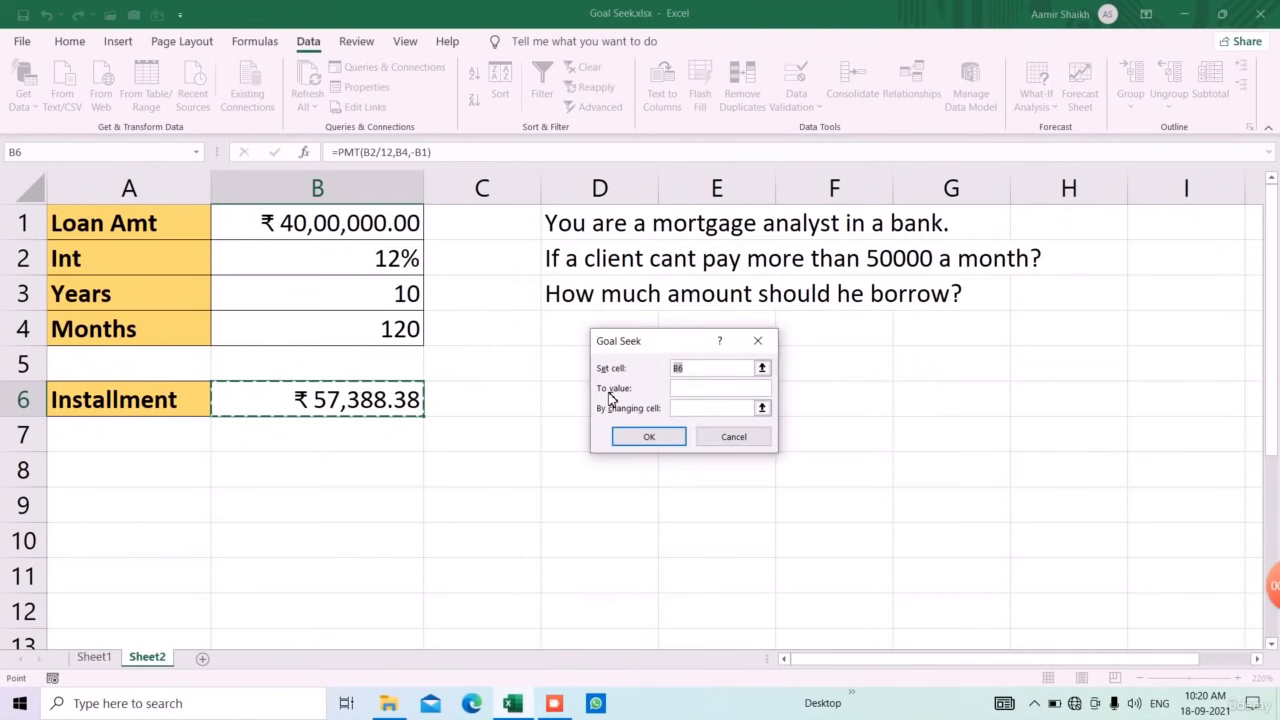
{"action": "key", "text": "Tab"}
{"action": "type", "text": "5"}
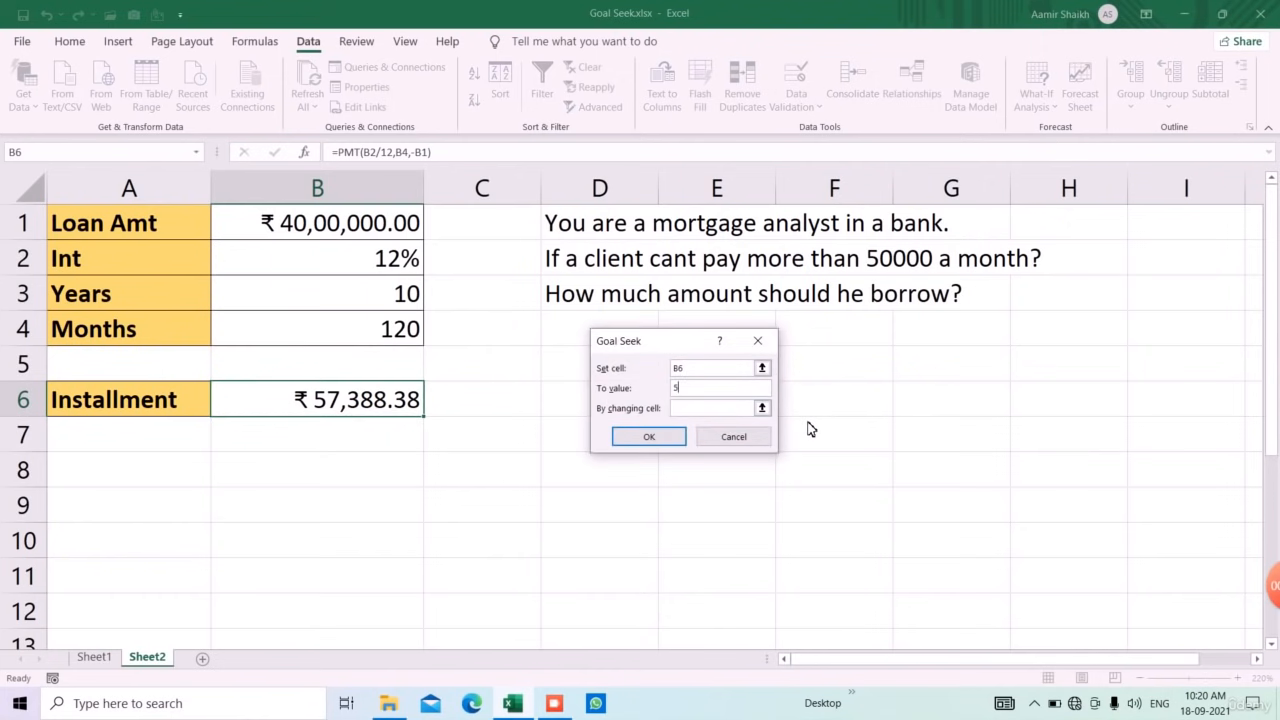
{"action": "type", "text": "0000"}
{"action": "key", "text": "Tab"}
{"action": "left_click", "coordinate": [350, 229]}
{"action": "left_click", "coordinate": [646, 437]}
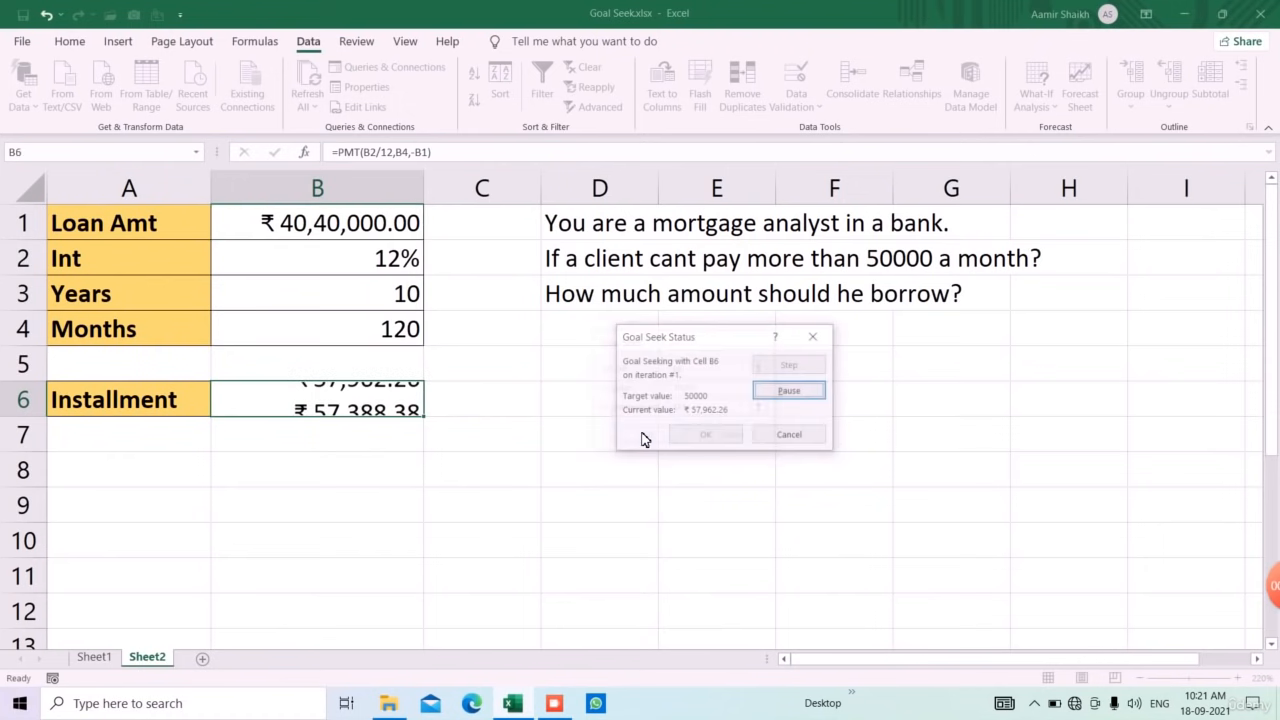
{"action": "left_click", "coordinate": [700, 434]}
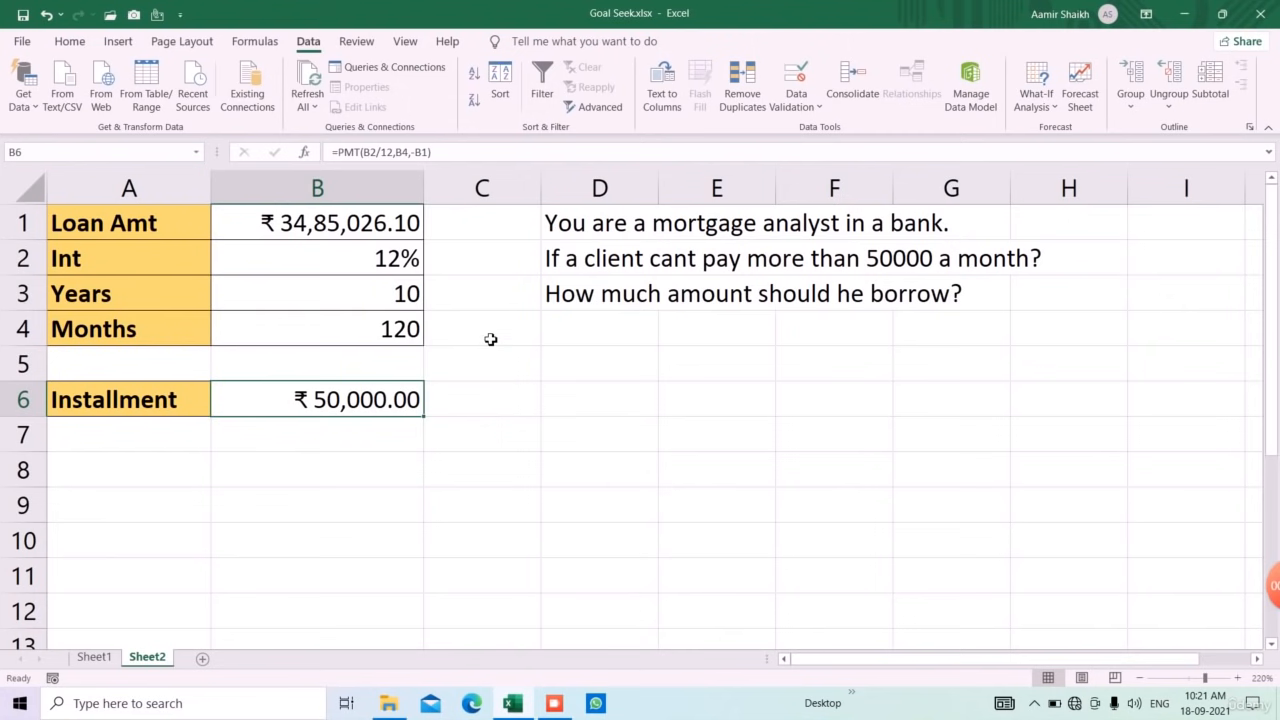
{"action": "left_click", "coordinate": [1036, 100]}
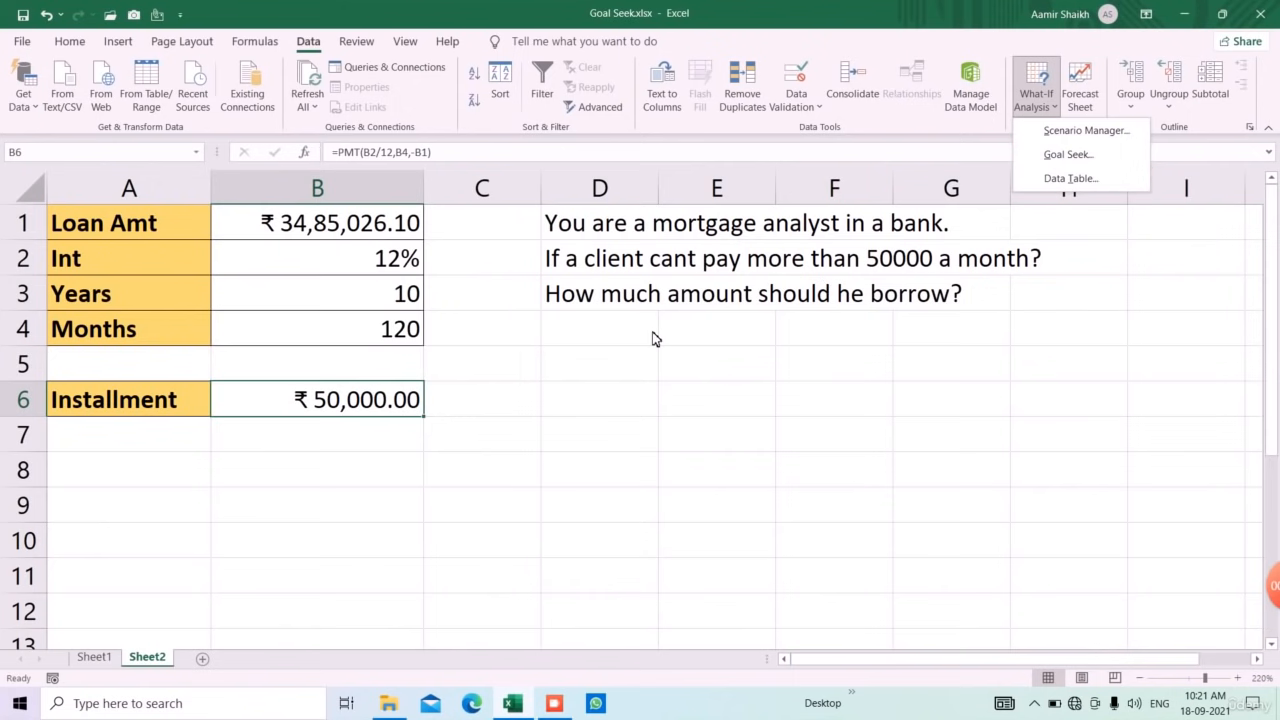
{"action": "key", "text": "Escape"}
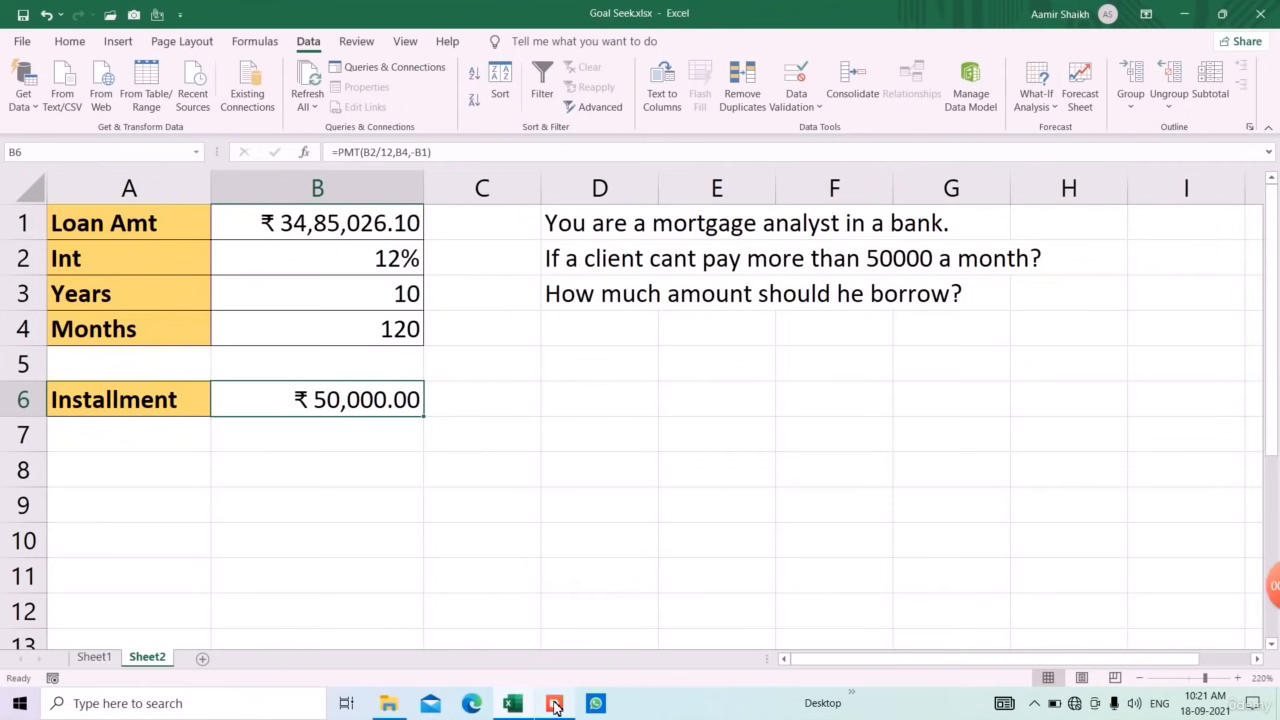
{"action": "left_click", "coordinate": [554, 703]}
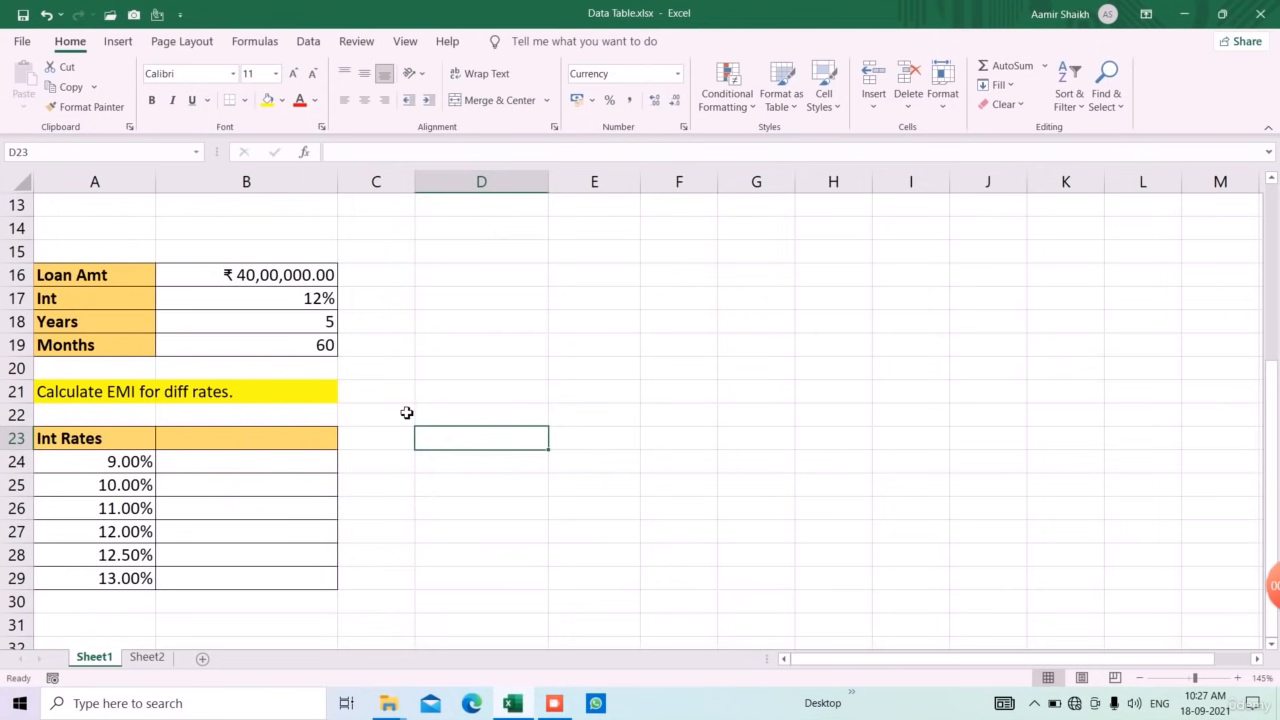
Review the loan inputs in B16:B19 and the interest rates listed in A23:A29 on Sheet1 of Data Table.xlsx
{"action": "left_click", "coordinate": [296, 276]}
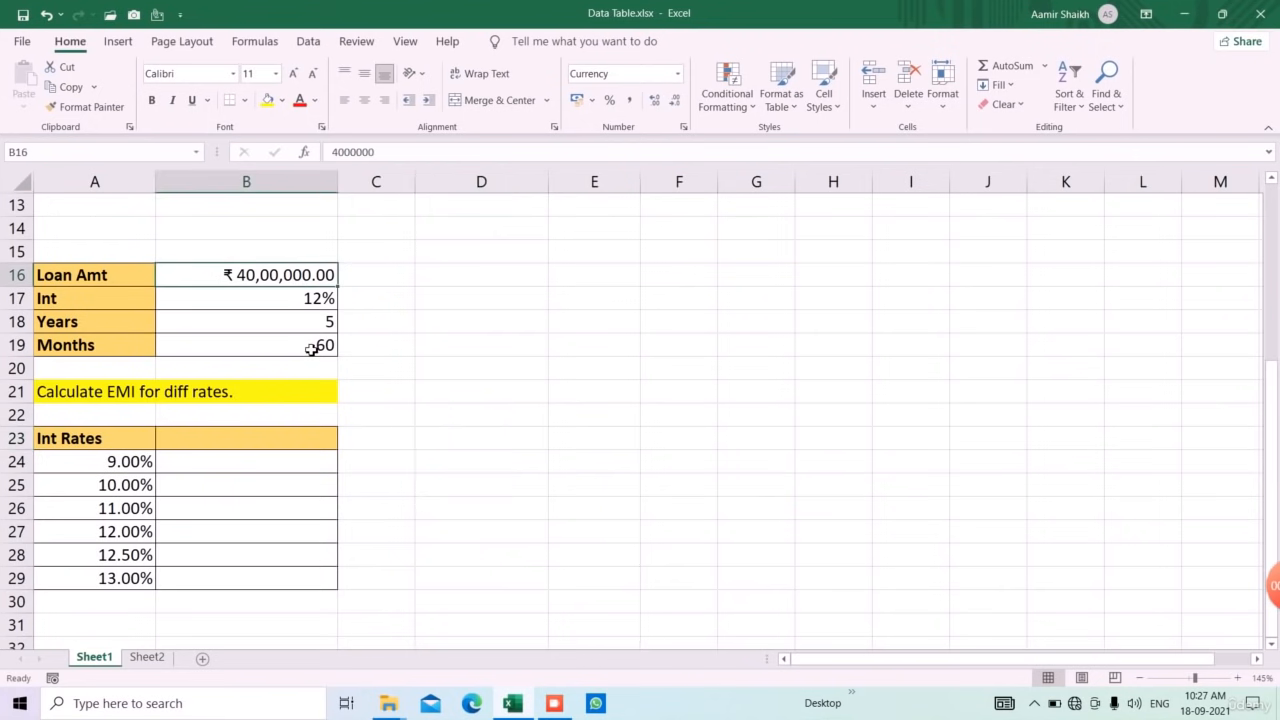
{"action": "left_click", "coordinate": [298, 308]}
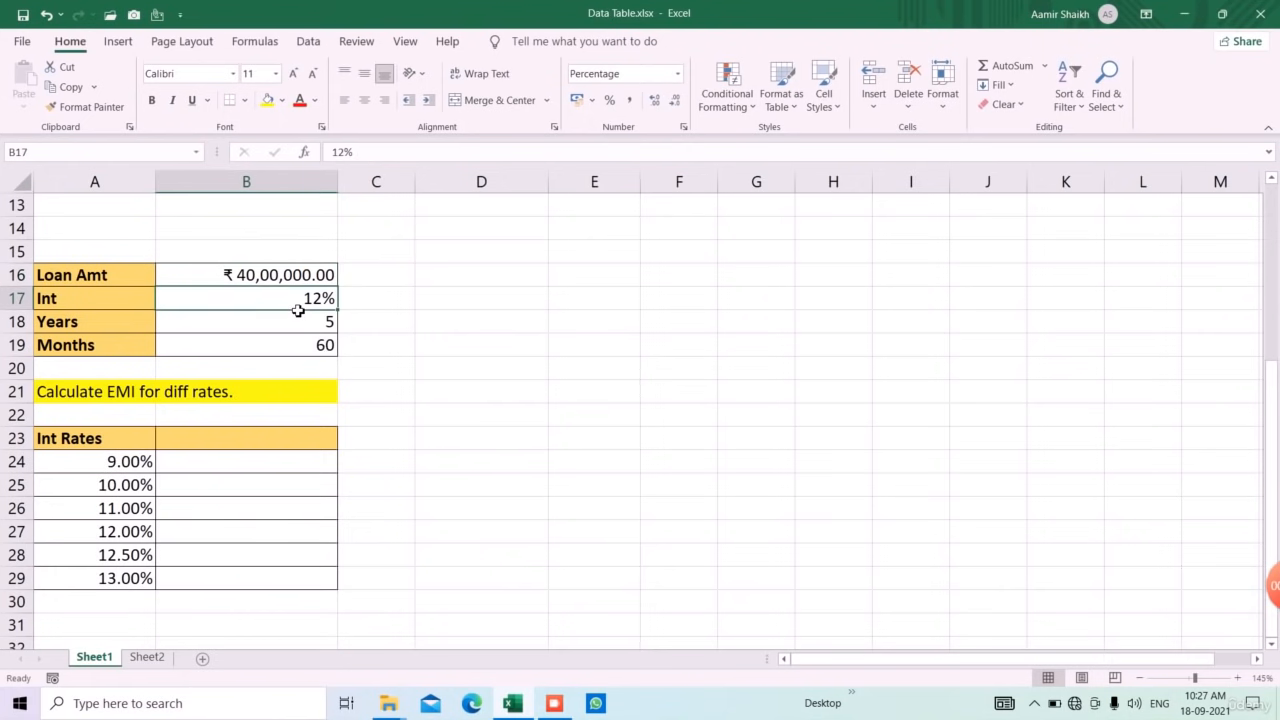
{"action": "left_click", "coordinate": [283, 330]}
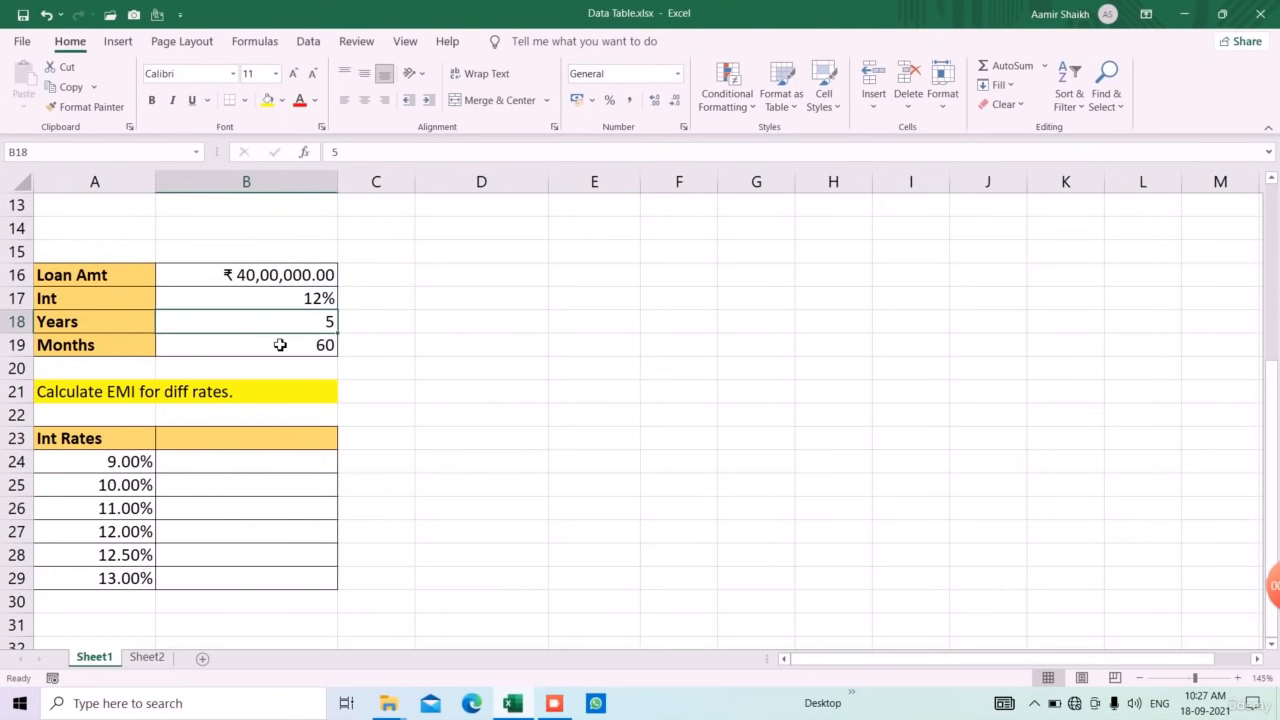
{"action": "left_click", "coordinate": [280, 347]}
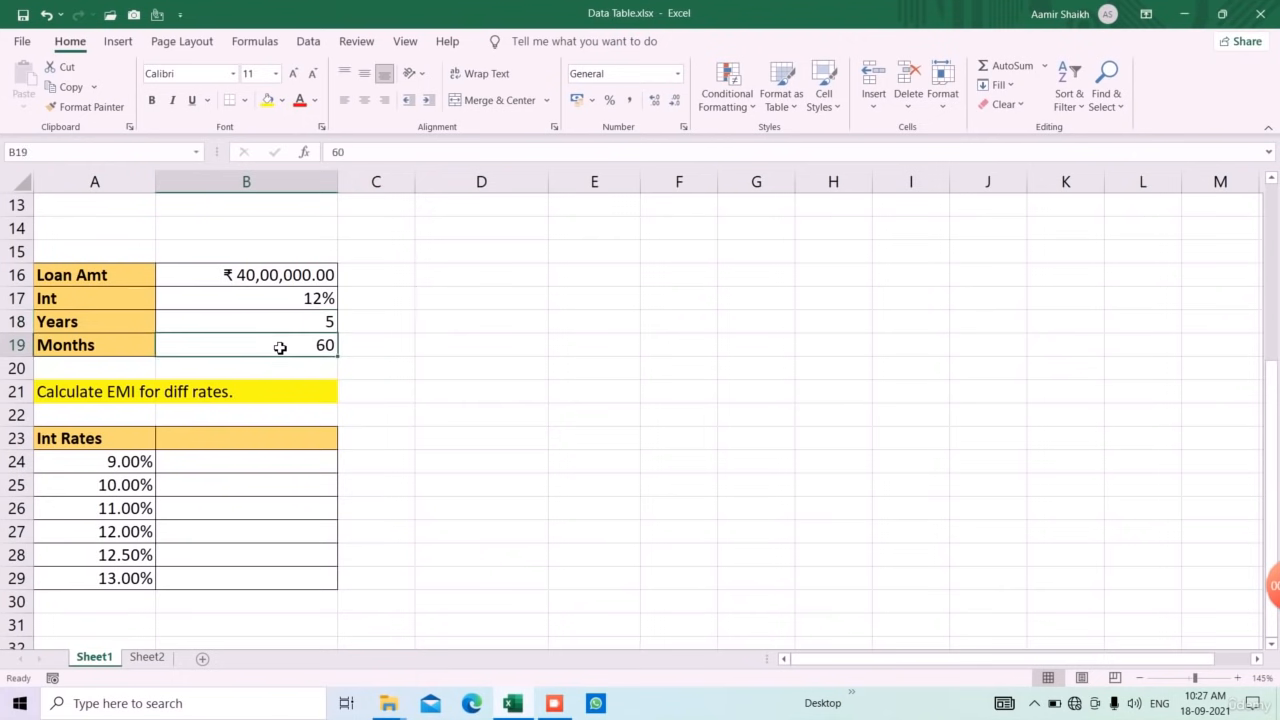
{"action": "left_click", "coordinate": [282, 447]}
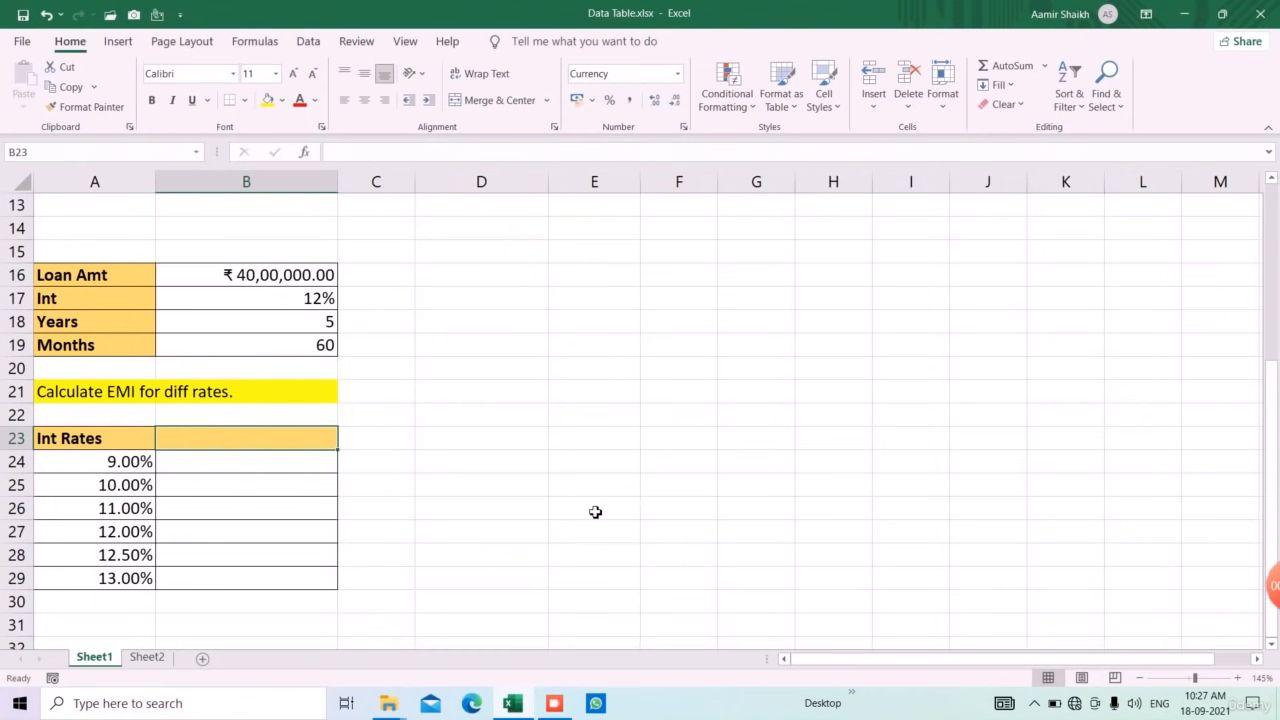
{"action": "left_click_drag", "start_coordinate": [112, 446], "coordinate": [120, 583]}
Calculate the monthly EMI in B23, beside the Int Rates header, with the formula =PMT(B17/12,B19,-B16)
{"action": "left_click", "coordinate": [232, 440]}
{"action": "type", "text": "=pm"}
{"action": "key", "text": "Tab"}
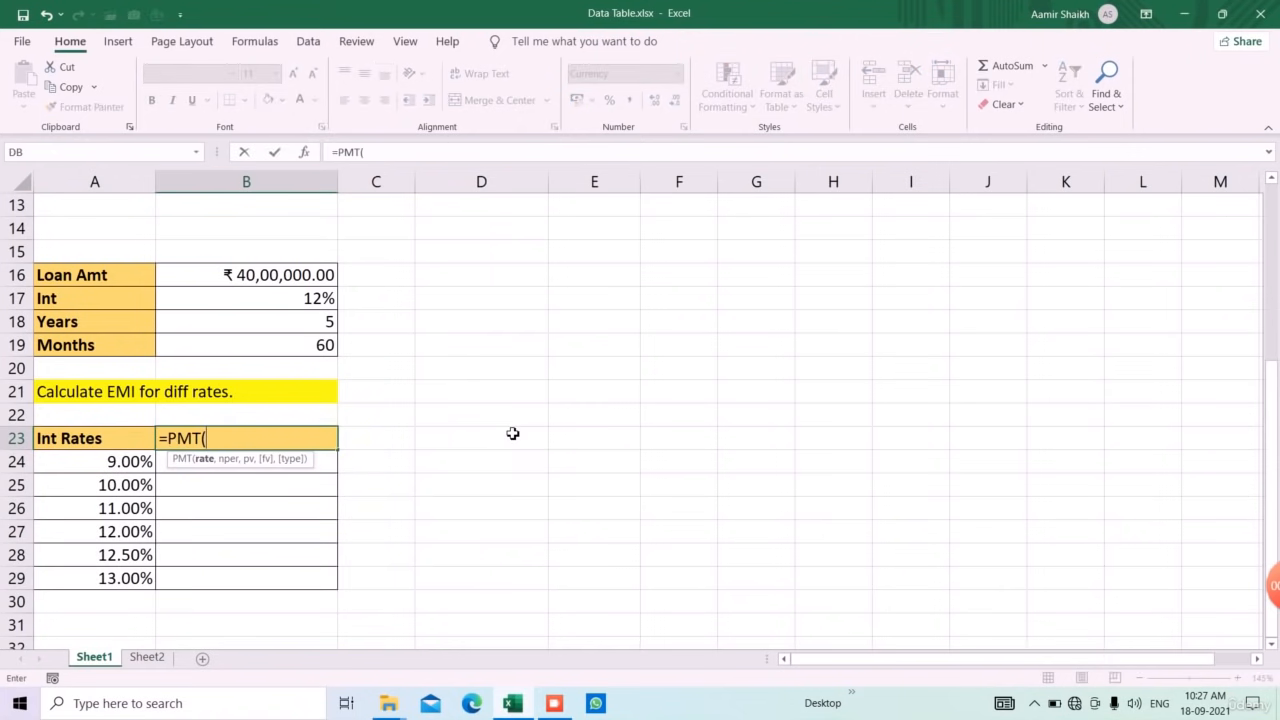
{"action": "left_click", "coordinate": [330, 308]}
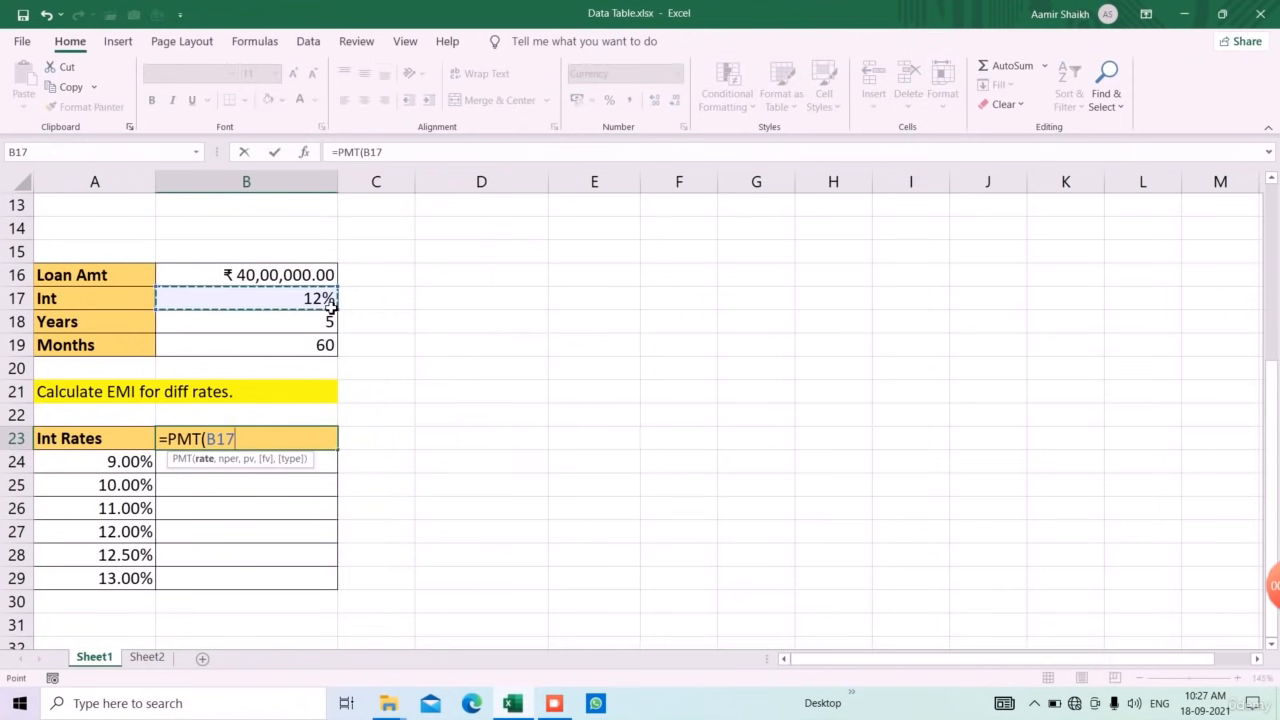
{"action": "type", "text": "/12,"}
{"action": "key", "text": "Up"}
{"action": "key", "text": "Up"}
{"action": "key", "text": "Up"}
{"action": "key", "text": "Up"}
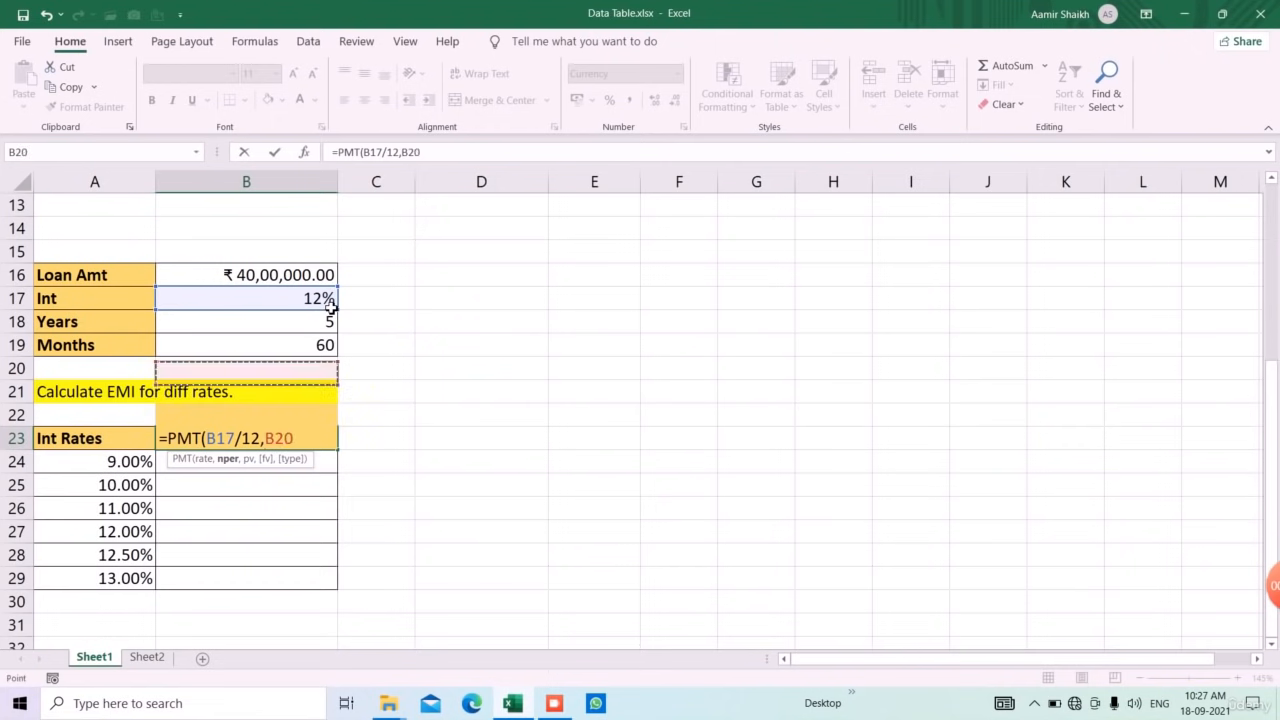
{"action": "type", "text": ",-"}
{"action": "key", "text": "Up"}
{"action": "key", "text": "Up"}
{"action": "key", "text": "Up"}
{"action": "key", "text": "Up"}
{"action": "key", "text": "Up"}
{"action": "key", "text": "Up"}
{"action": "key", "text": "Up"}
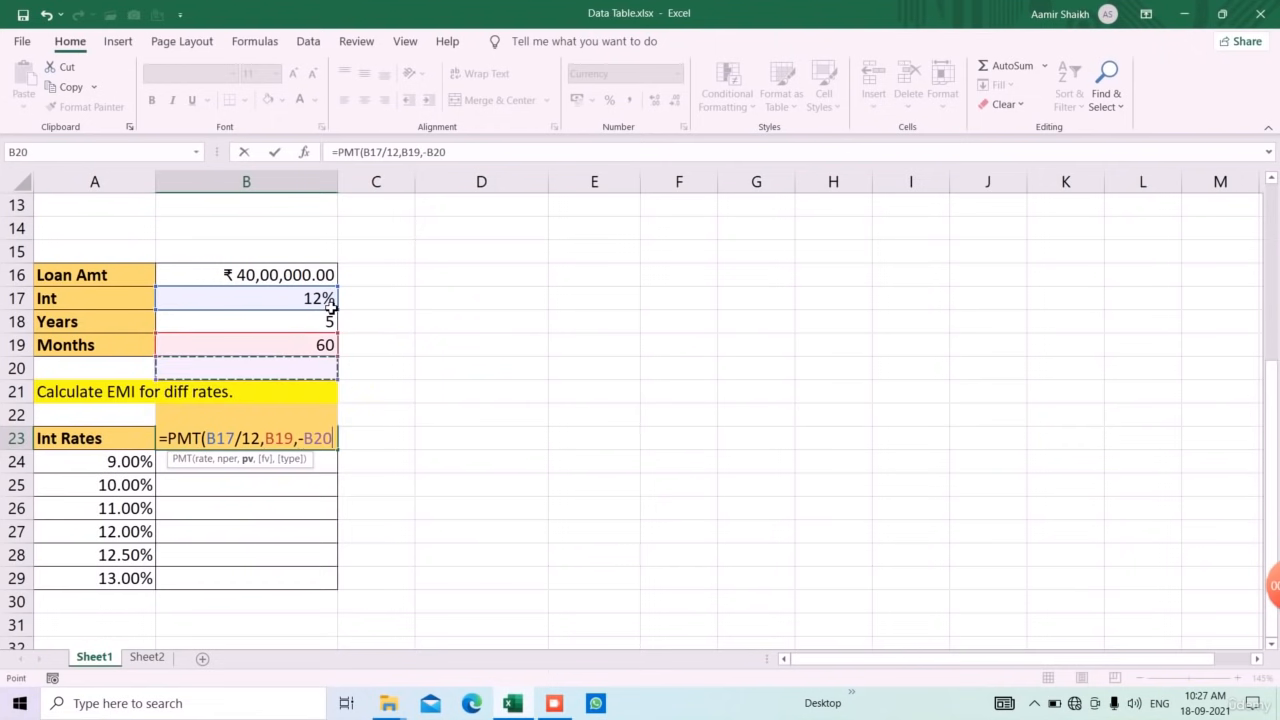
{"action": "type", "text": ")"}
{"action": "key", "text": "Return"}
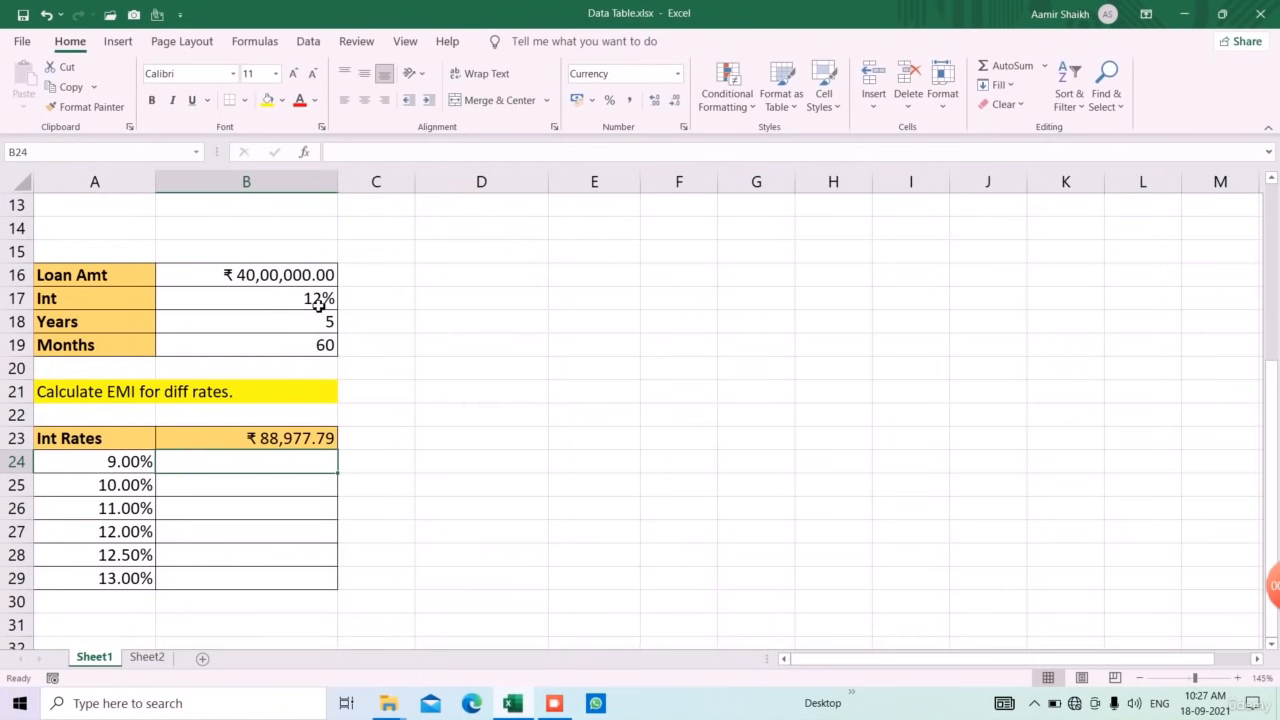
Check the EMI formula in B23 against the interest rates in column A and the empty result cells in B24:B29
{"action": "left_click", "coordinate": [322, 440]}
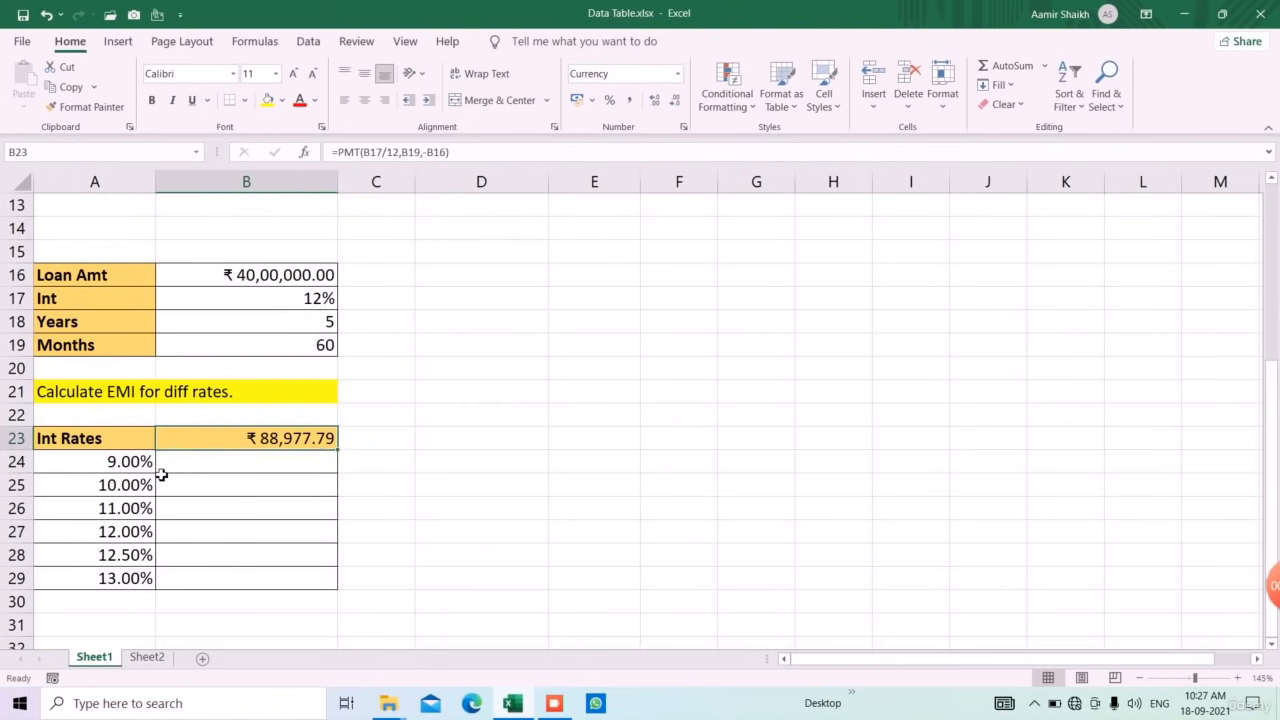
{"action": "left_click", "coordinate": [128, 463]}
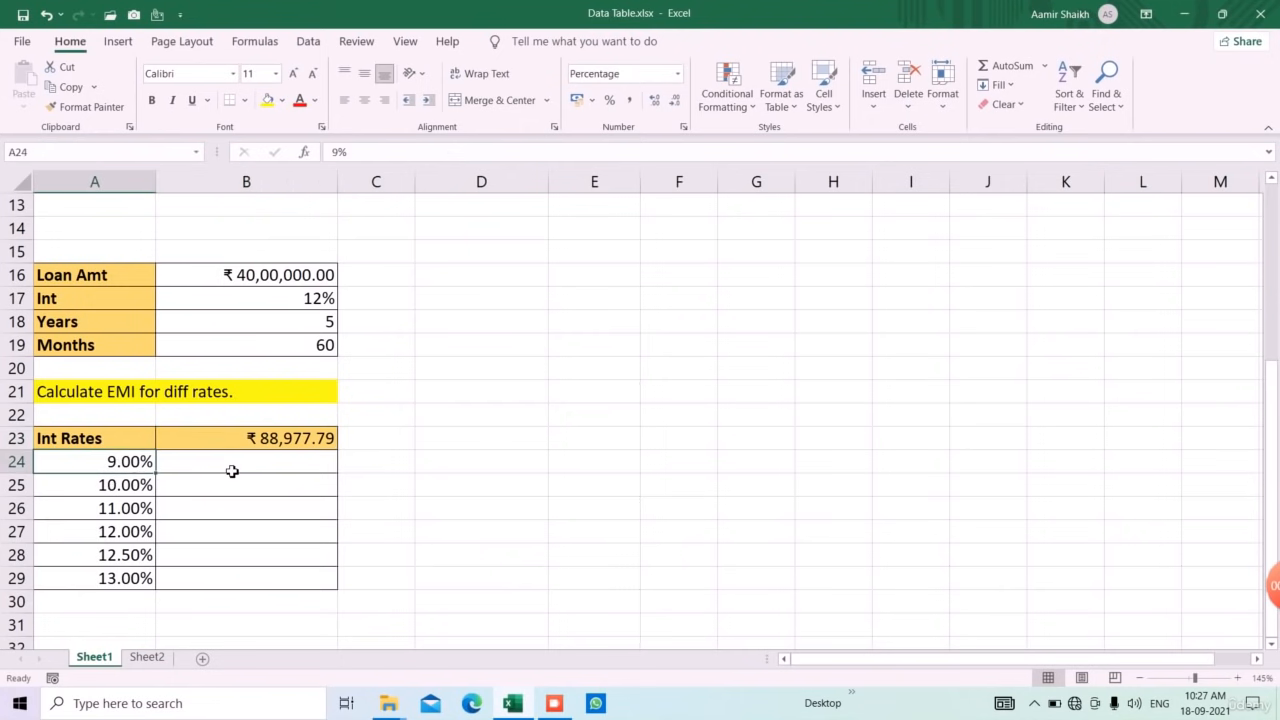
{"action": "left_click", "coordinate": [139, 487]}
{"action": "left_click", "coordinate": [285, 472]}
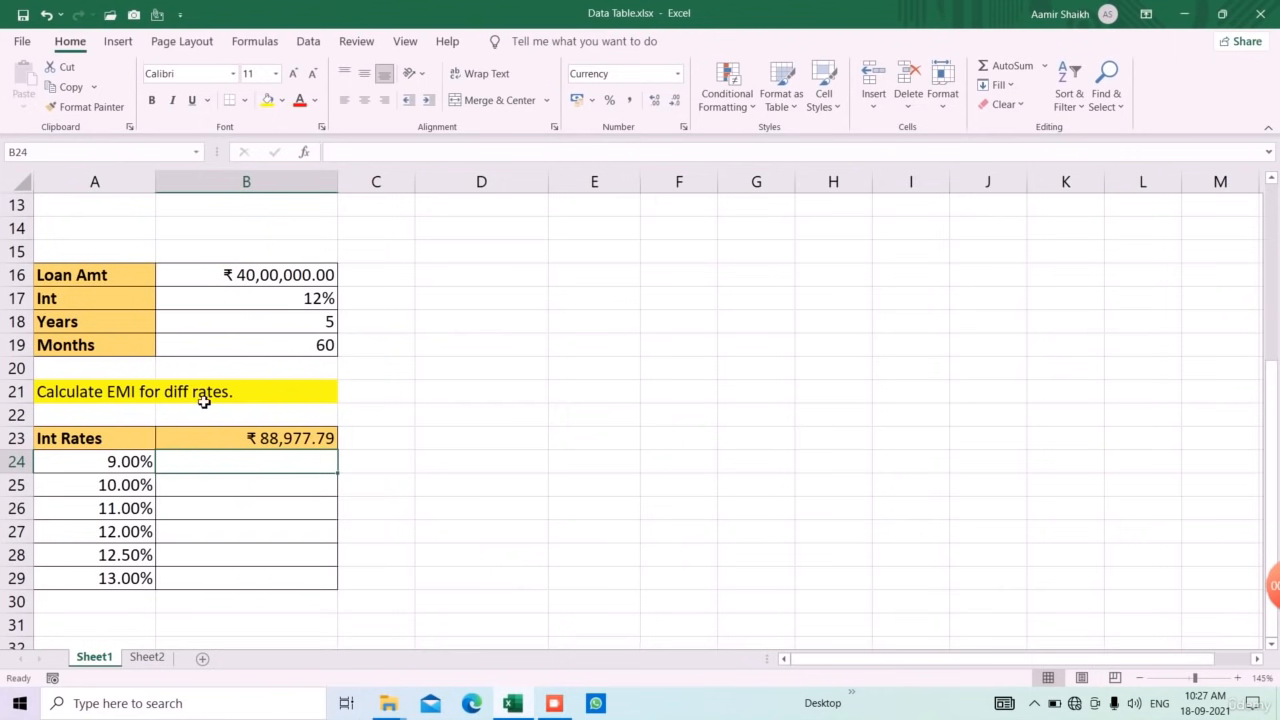
{"action": "left_click", "coordinate": [280, 446]}
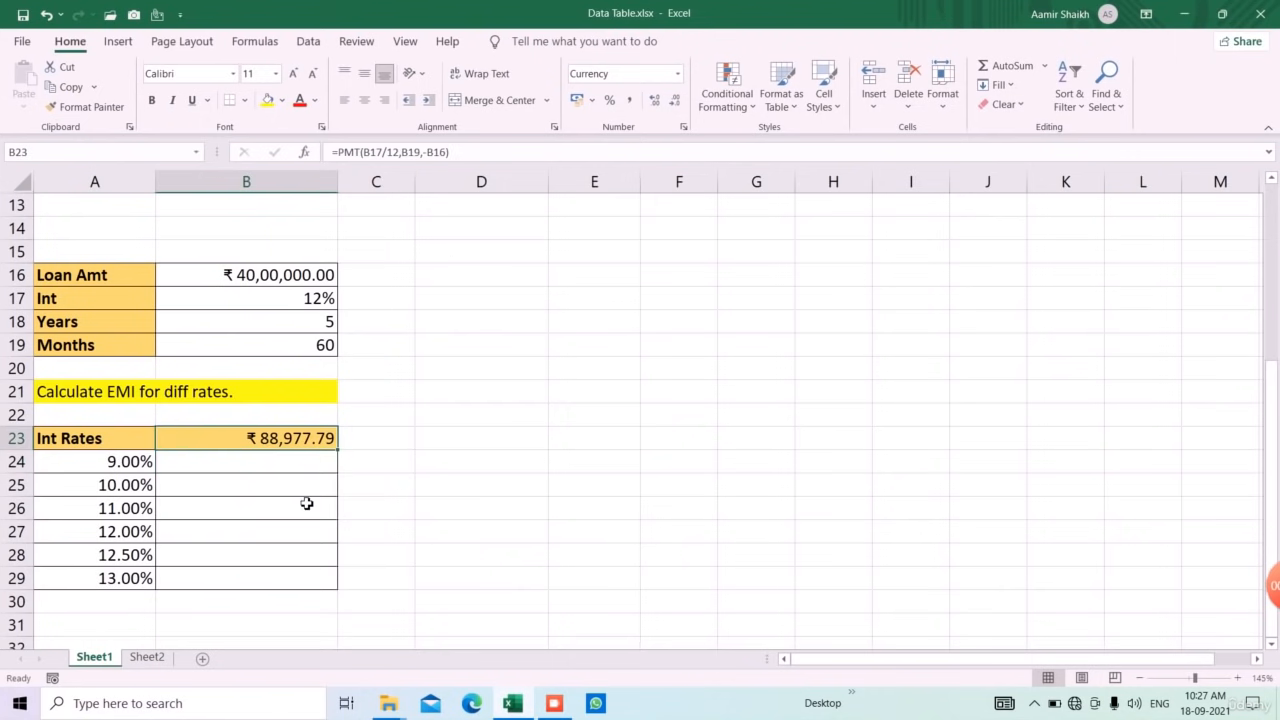
{"action": "left_click", "coordinate": [305, 505]}
{"action": "left_click", "coordinate": [301, 580]}
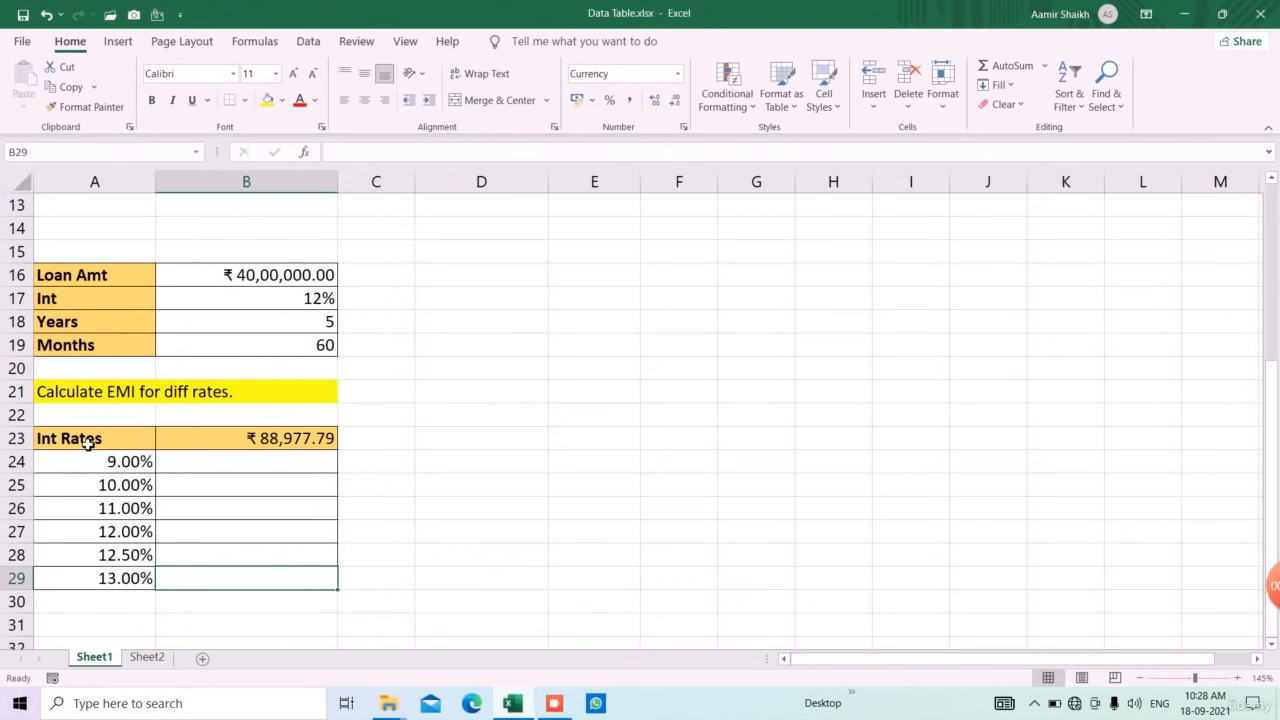
Create a one-variable data table over A23:B29 with B17 as the column input cell to fill the EMI for each rate
{"action": "left_click_drag", "start_coordinate": [88, 446], "coordinate": [297, 571]}
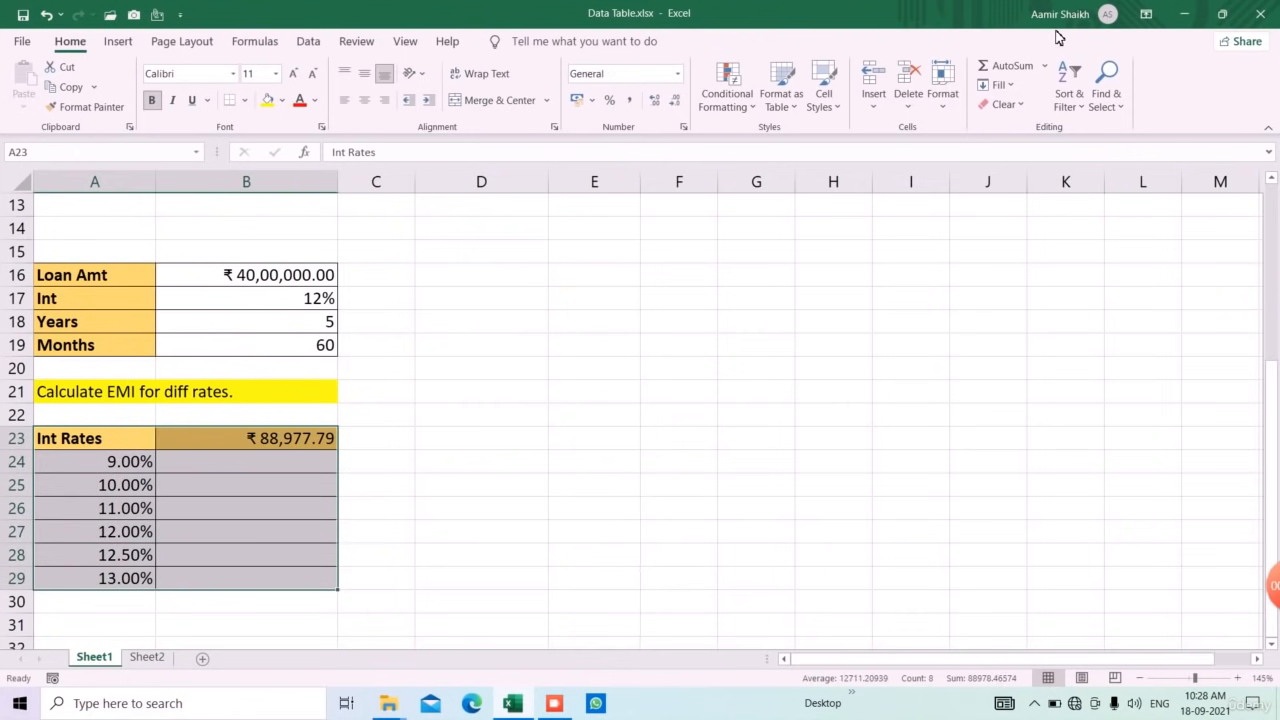
{"action": "left_click", "coordinate": [310, 42]}
{"action": "left_click", "coordinate": [1050, 106]}
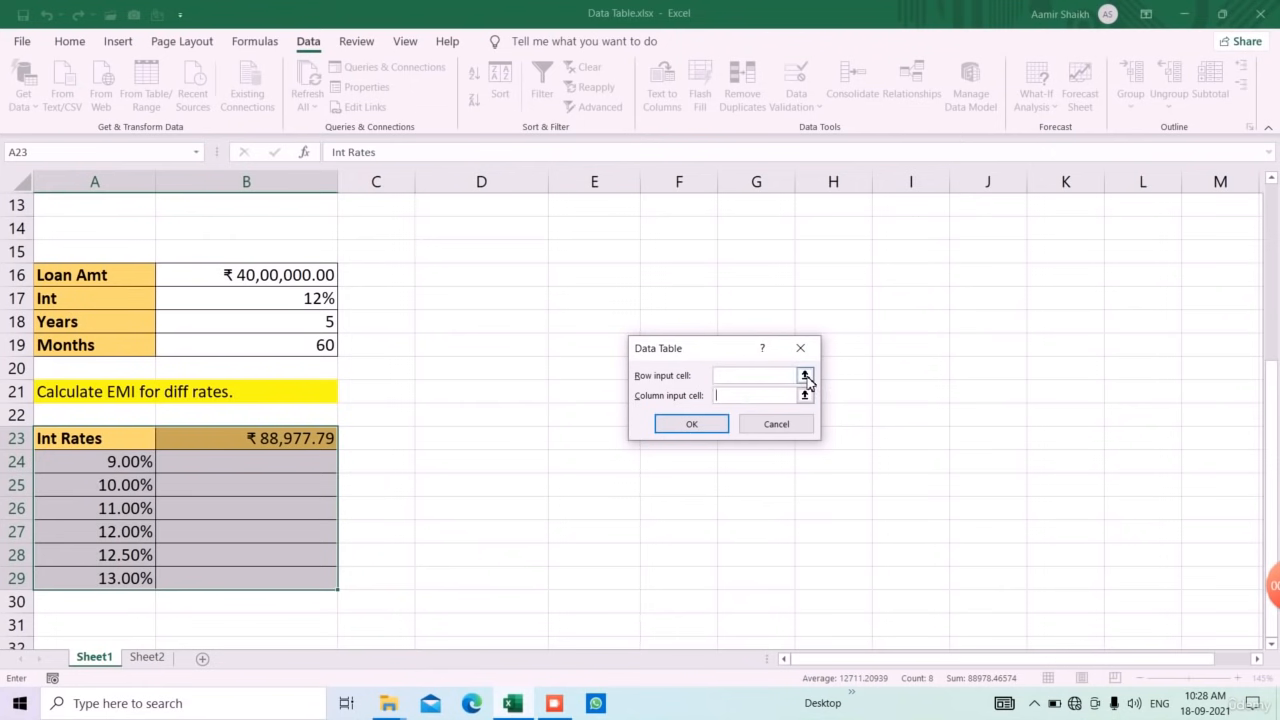
{"action": "left_click", "coordinate": [267, 304]}
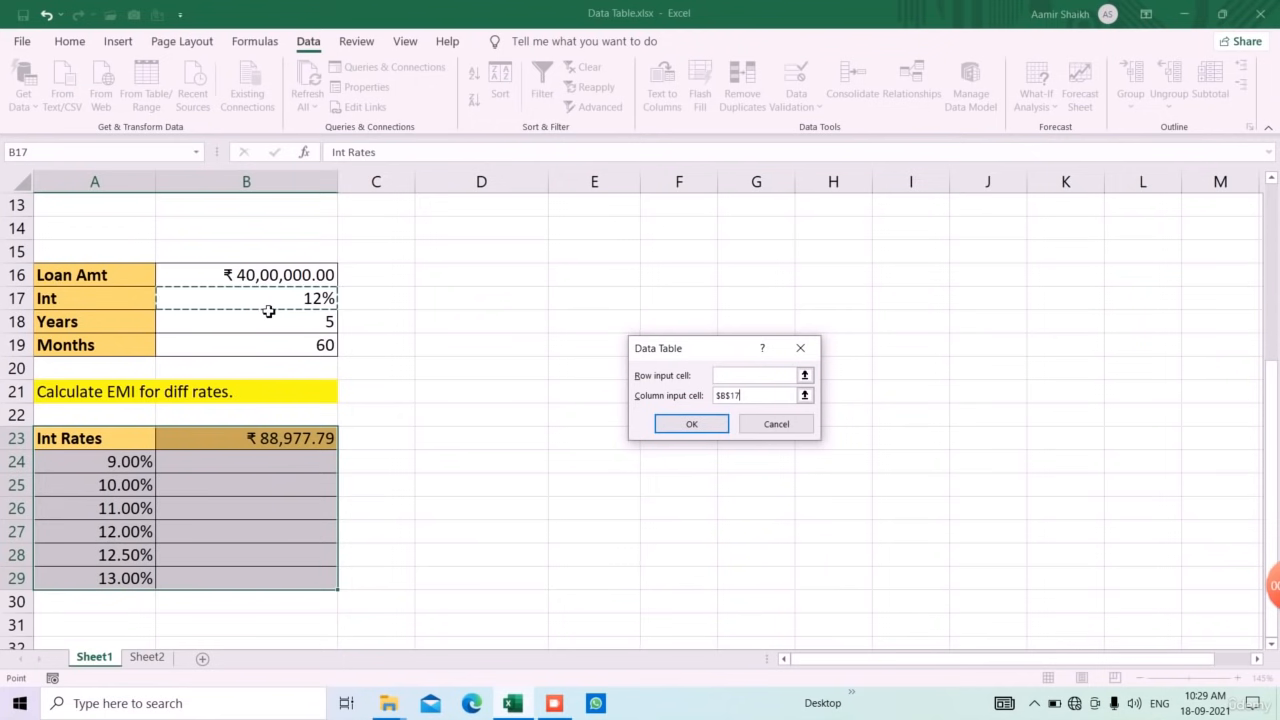
{"action": "left_click", "coordinate": [718, 430]}
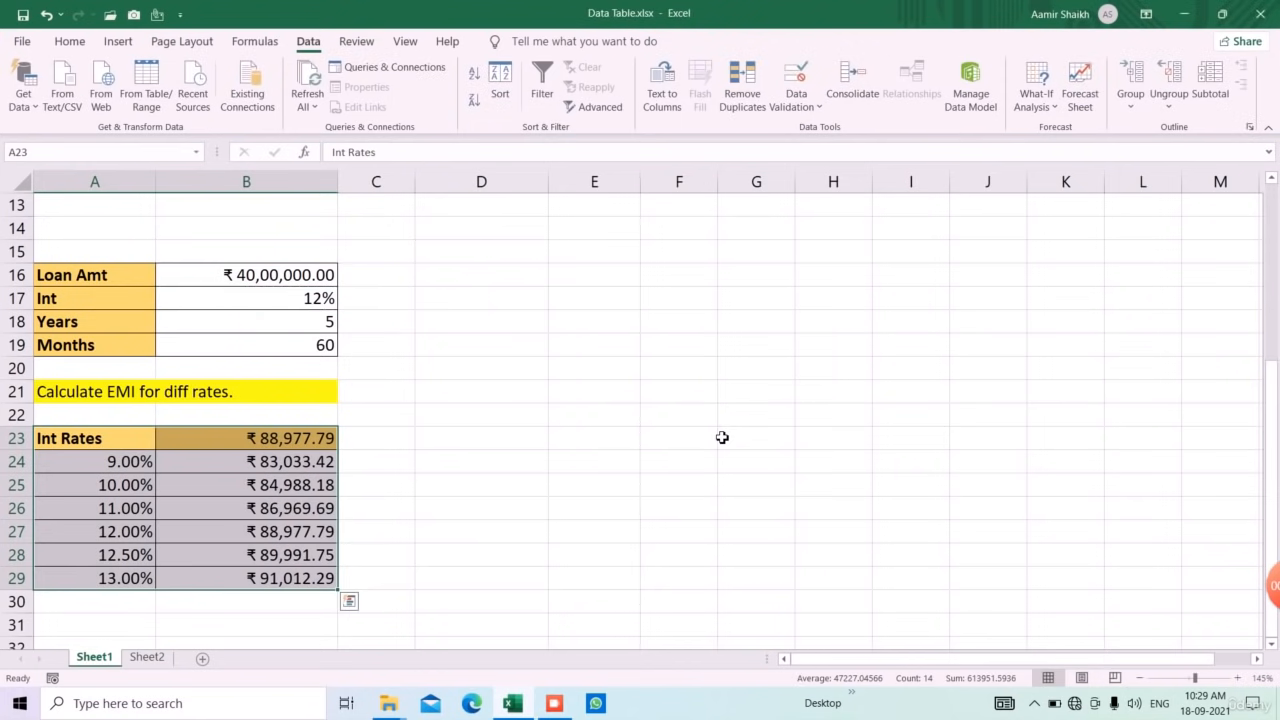
{"action": "left_click", "coordinate": [367, 487]}
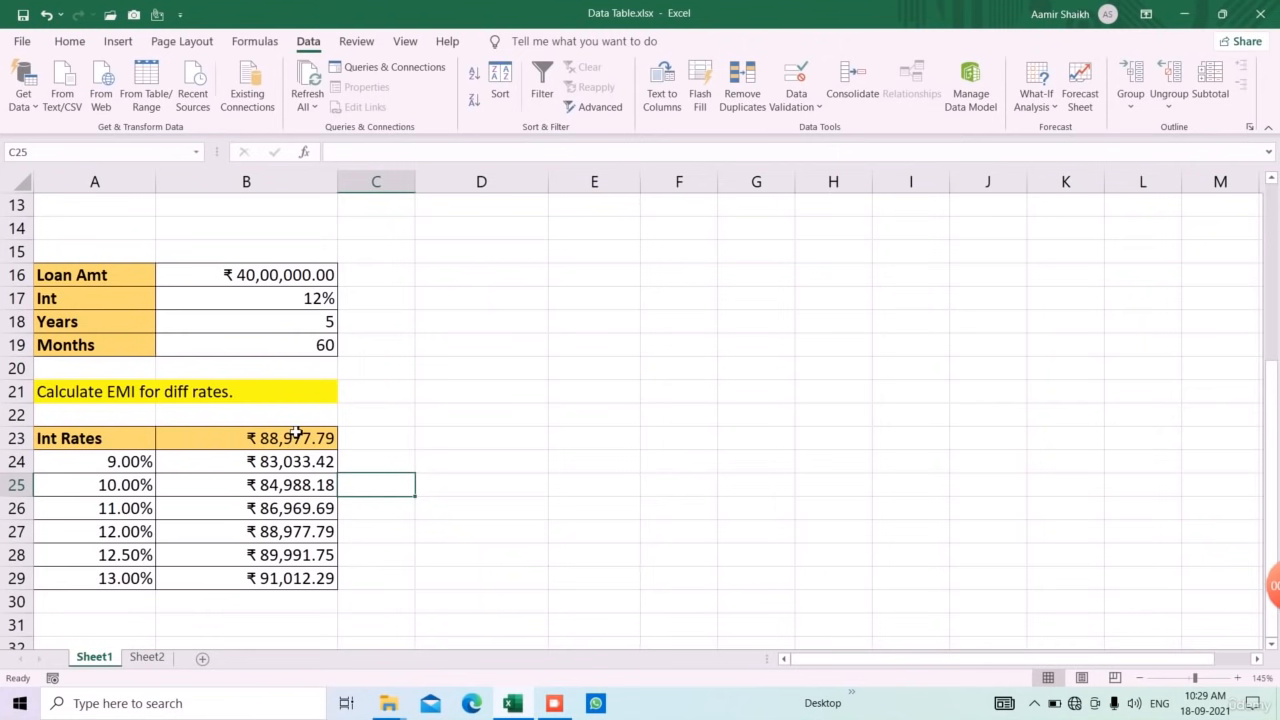
Compare the base EMI in B23 with the data table results for the interest rates in A24:A29
{"action": "left_click", "coordinate": [375, 442]}
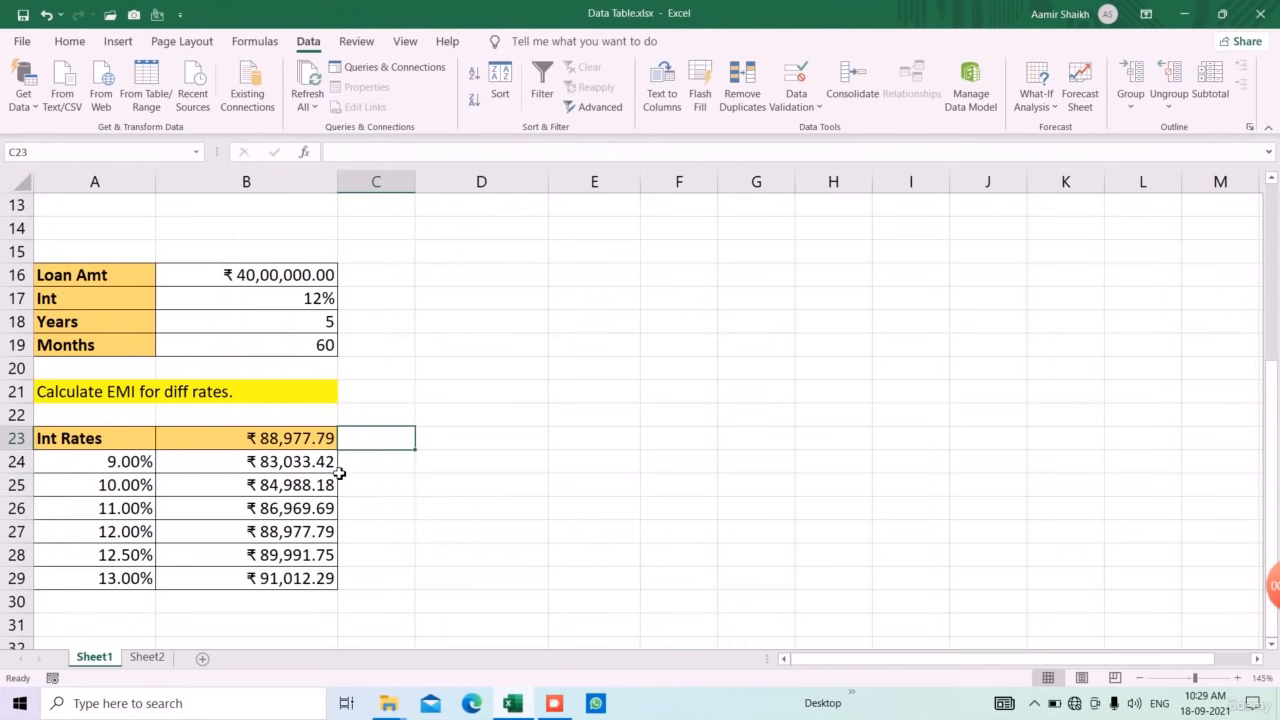
{"action": "left_click", "coordinate": [305, 540]}
{"action": "left_click", "coordinate": [313, 446]}
{"action": "left_click", "coordinate": [329, 535]}
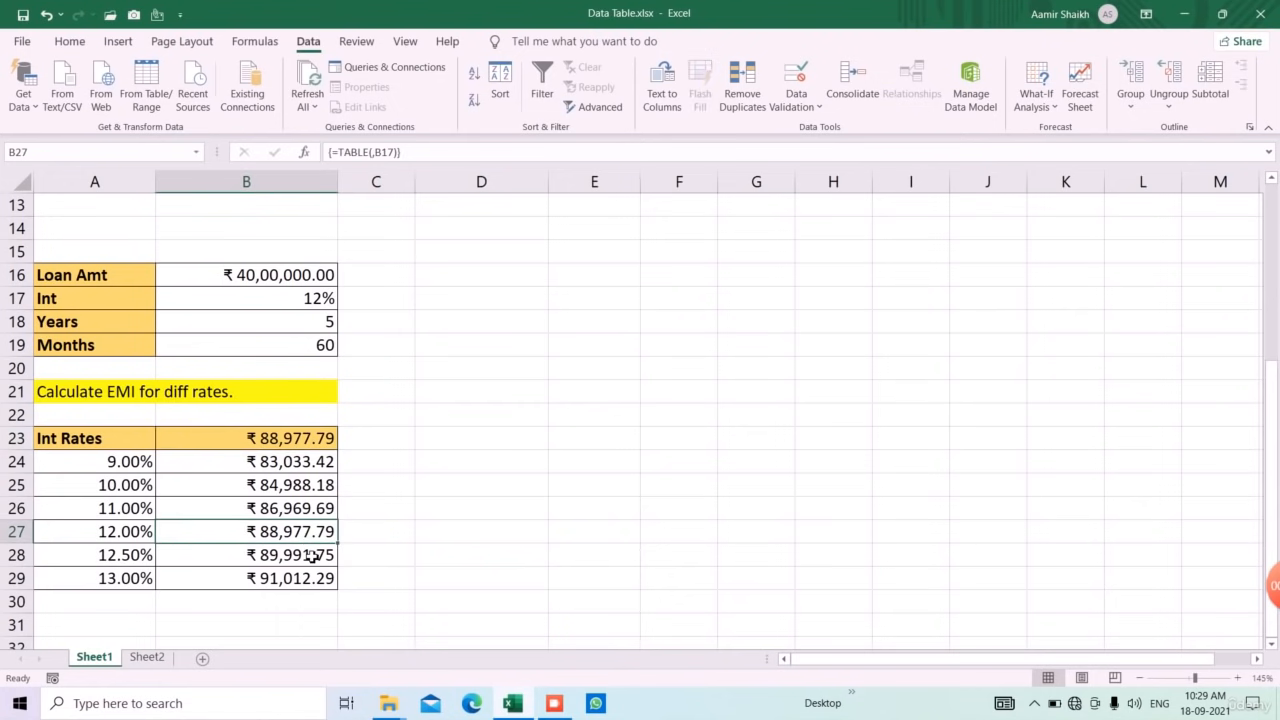
{"action": "left_click", "coordinate": [137, 563]}
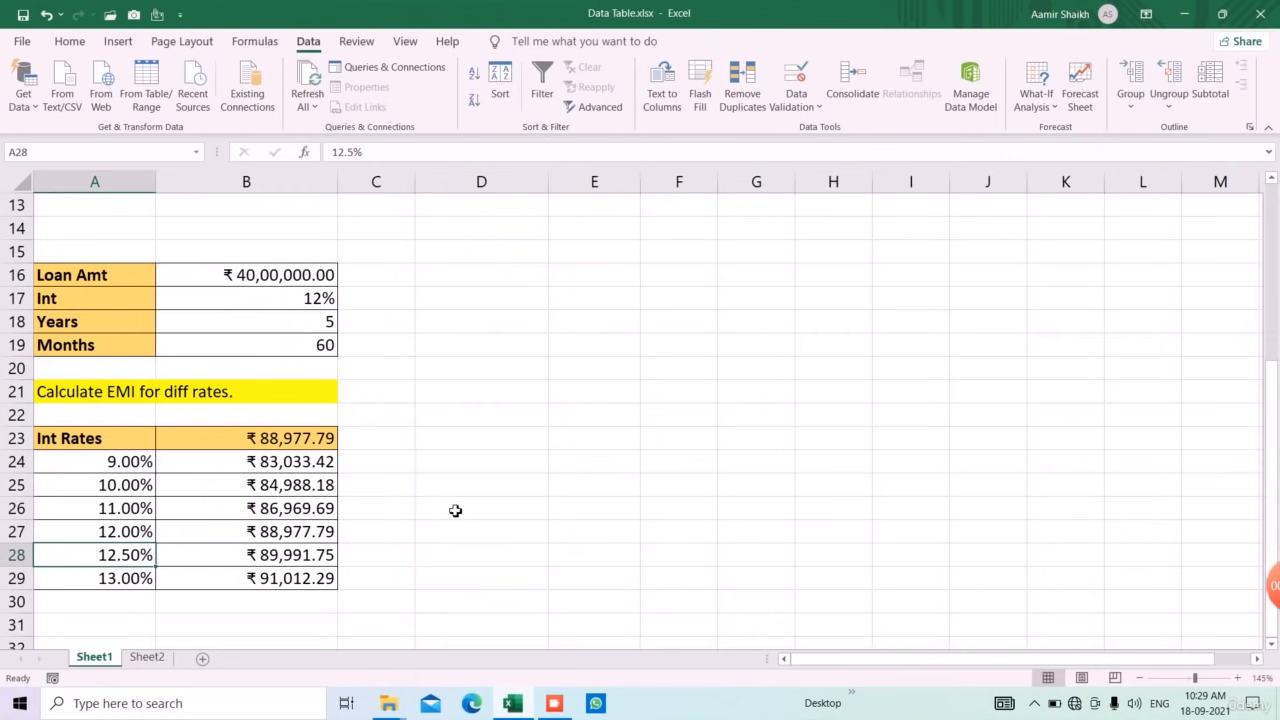
{"action": "left_click", "coordinate": [554, 704]}
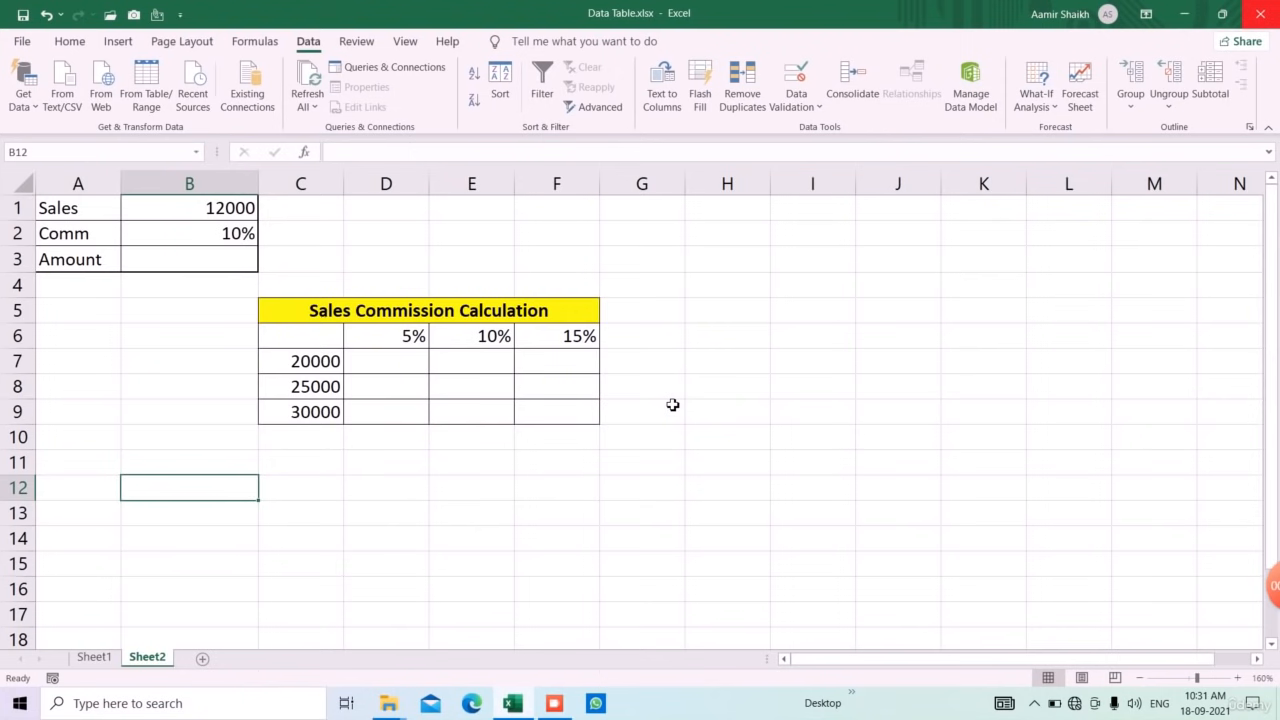
Calculate the commission amount in B3 of Sheet2 with the formula =B1*B2
{"action": "left_click", "coordinate": [207, 212]}
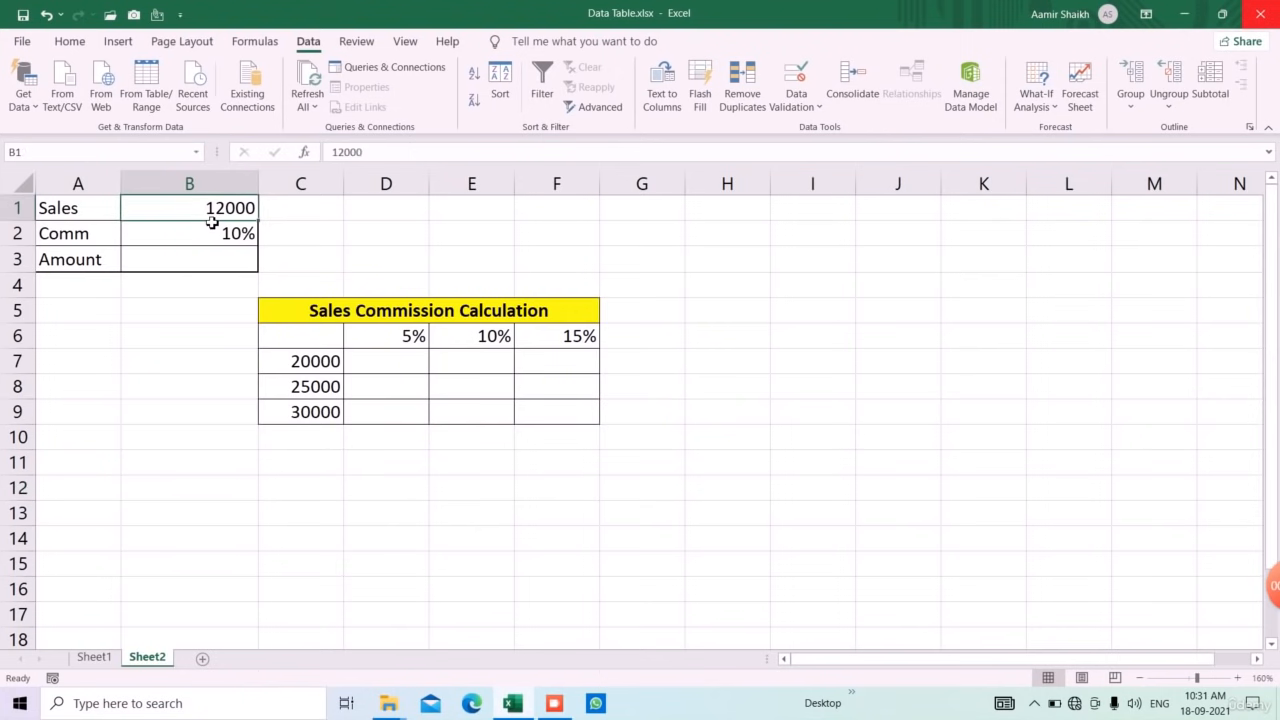
{"action": "left_click", "coordinate": [207, 245]}
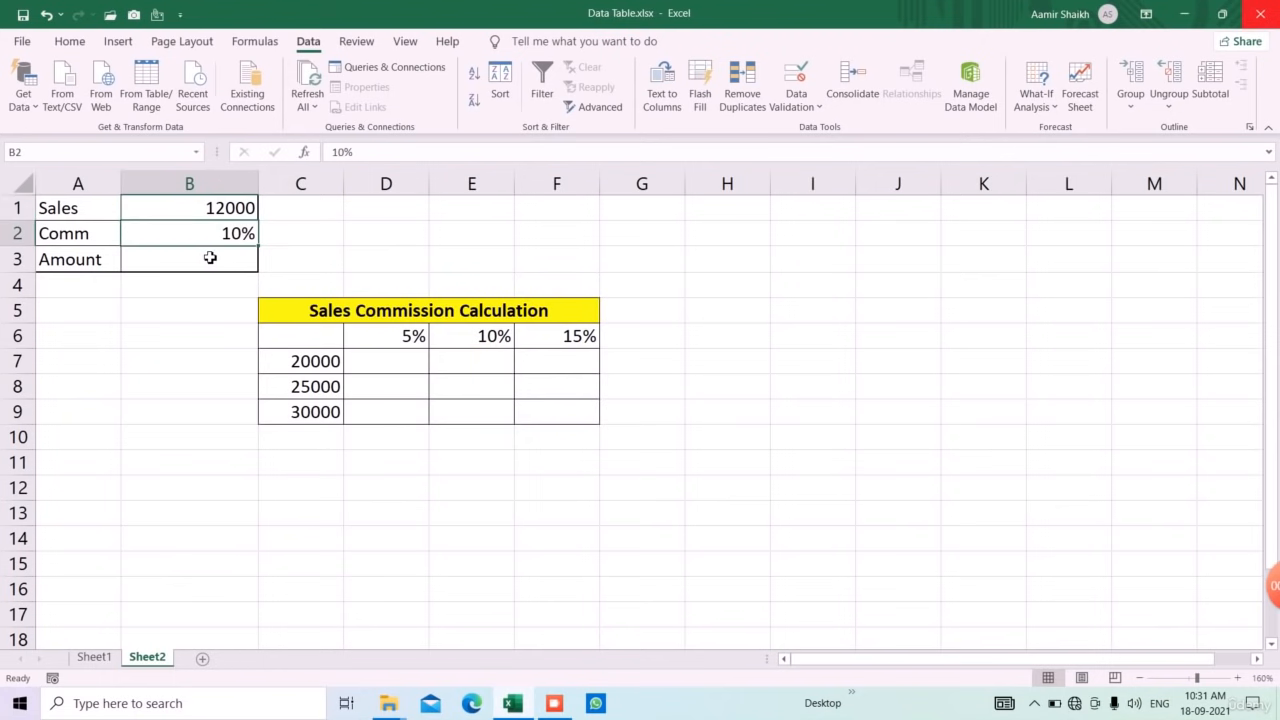
{"action": "left_click", "coordinate": [208, 256]}
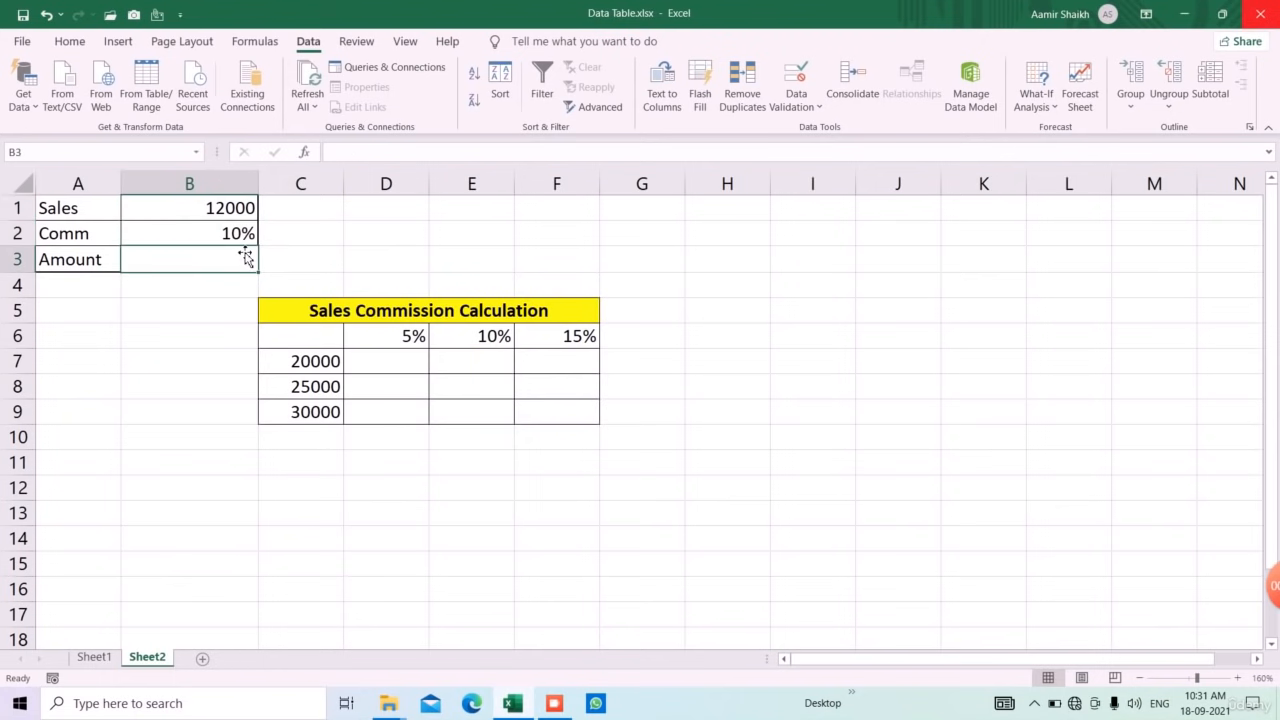
{"action": "type", "text": "="}
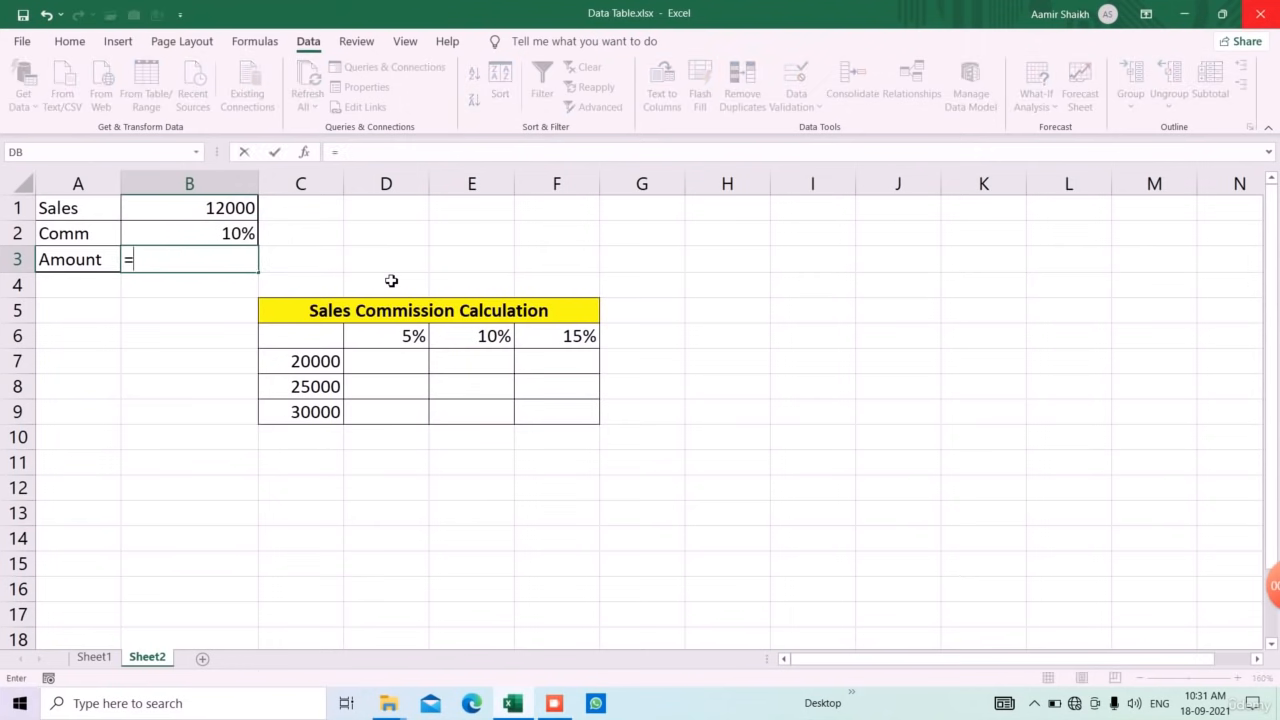
{"action": "key", "text": "Up"}
{"action": "key", "text": "Up"}
{"action": "type", "text": "*"}
{"action": "key", "text": "Up"}
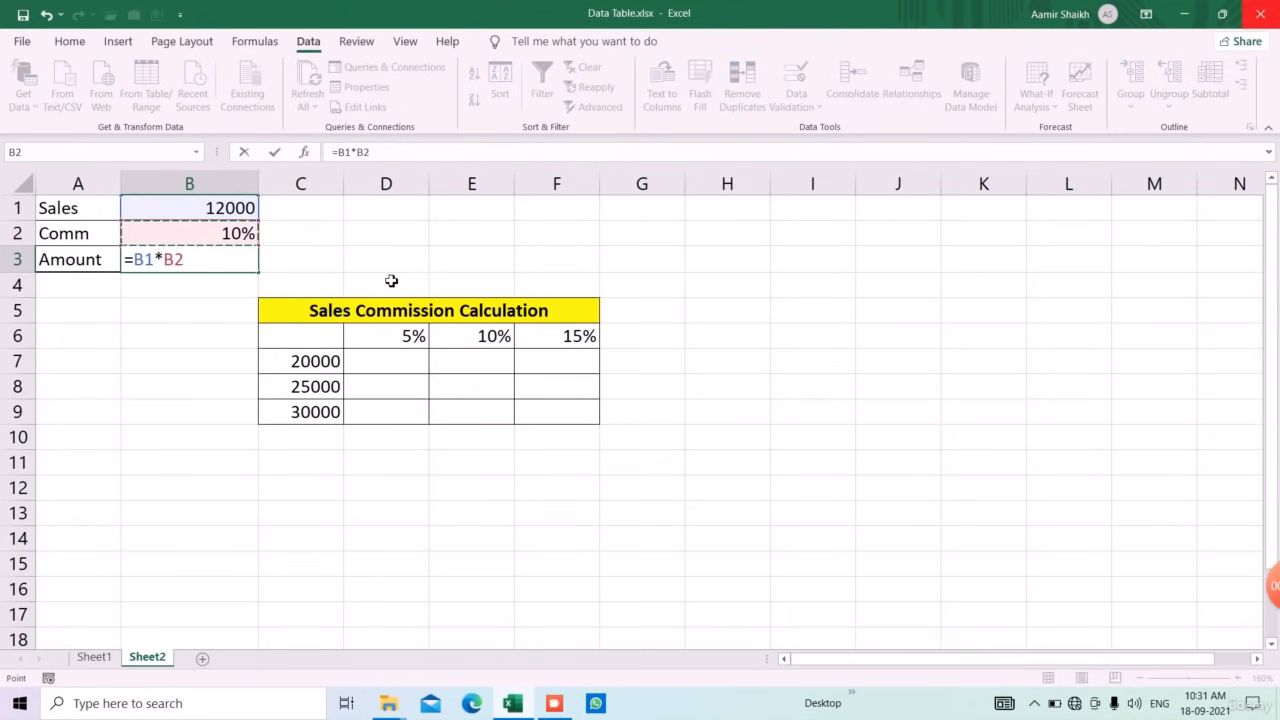
{"action": "key", "text": "Return"}
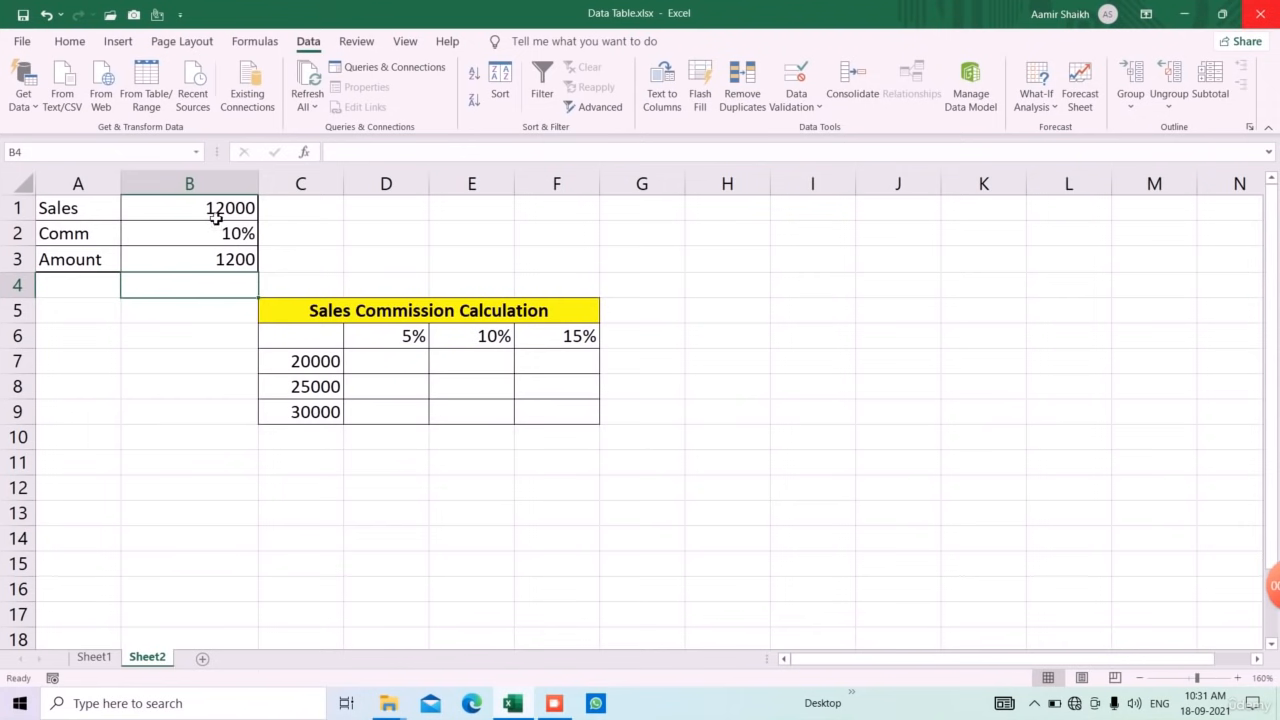
Review the sales and commission inputs in B1:B2 and the Sales Commission Calculation grid in C6:F9, row by row
{"action": "left_click_drag", "start_coordinate": [214, 208], "coordinate": [239, 276]}
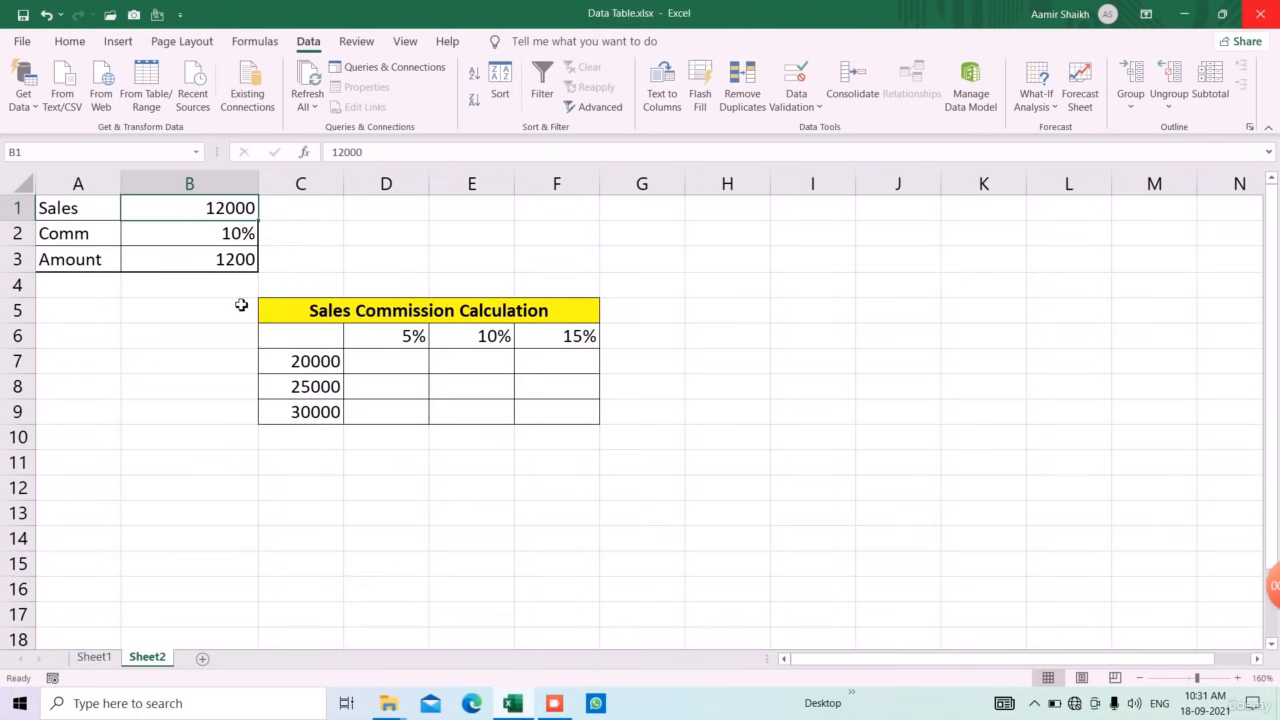
{"action": "left_click", "coordinate": [230, 237]}
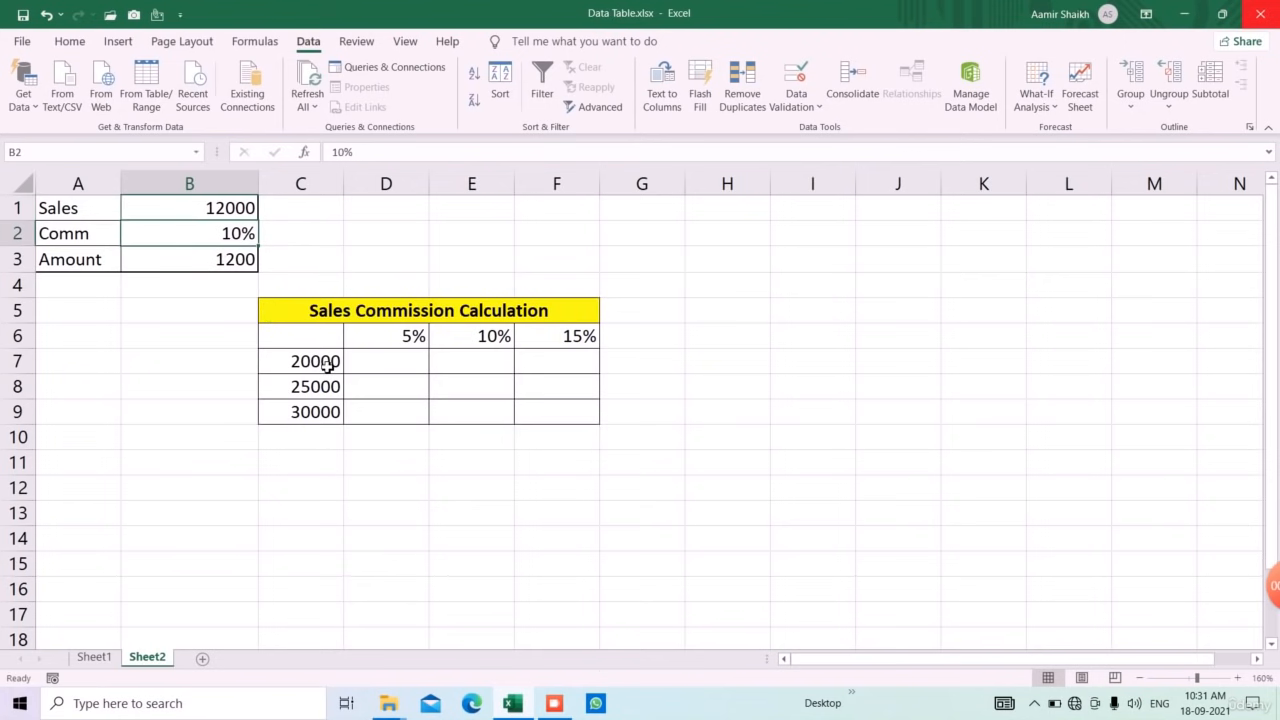
{"action": "left_click_drag", "start_coordinate": [312, 340], "coordinate": [549, 418]}
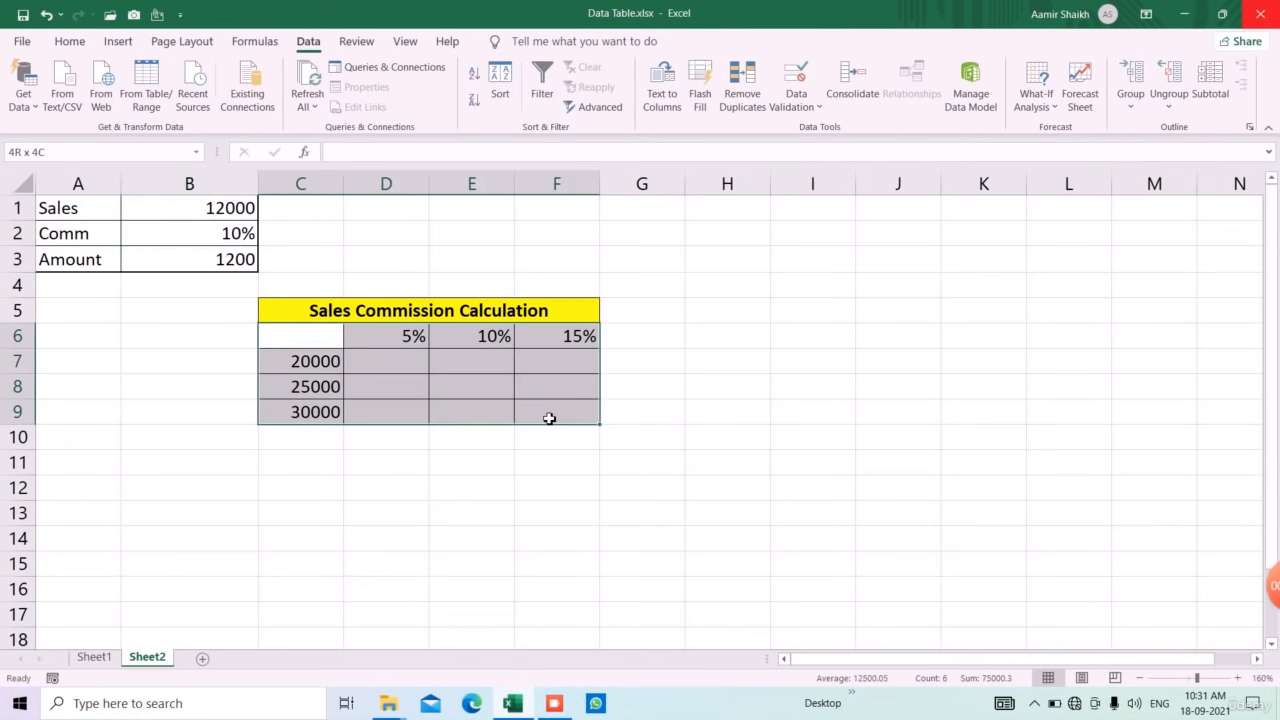
{"action": "left_click", "coordinate": [285, 368]}
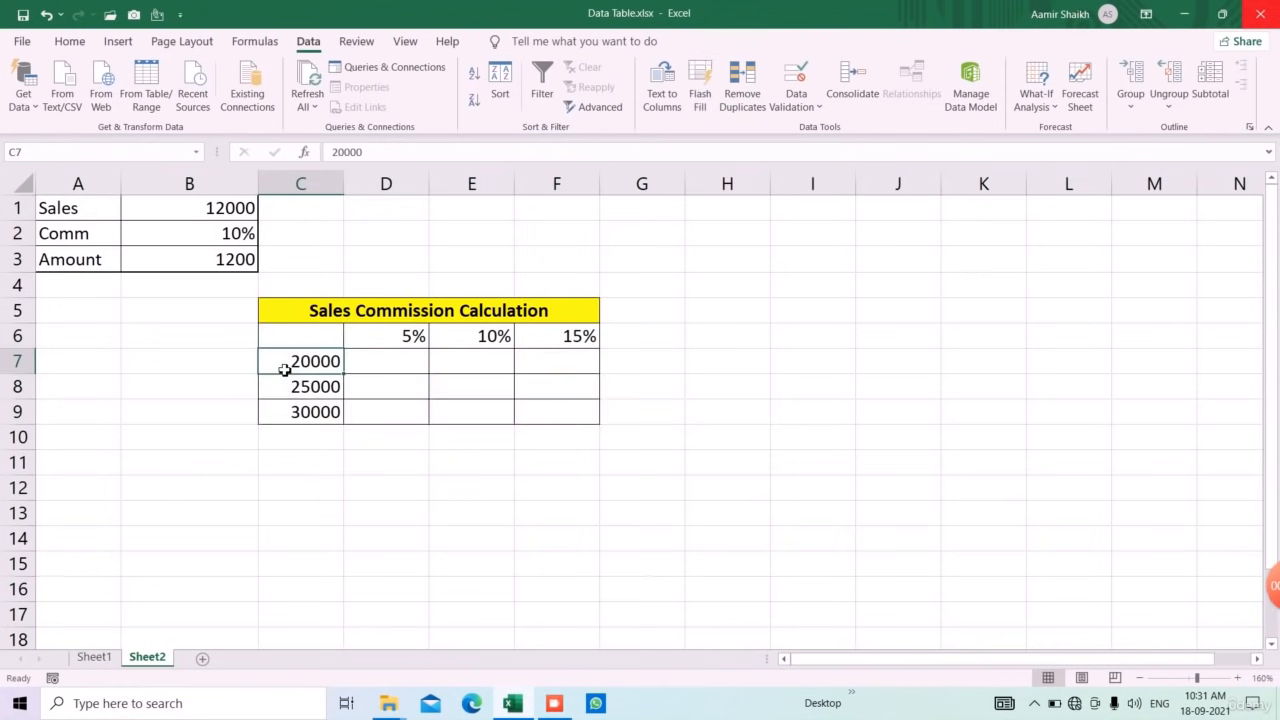
{"action": "left_click", "coordinate": [285, 391]}
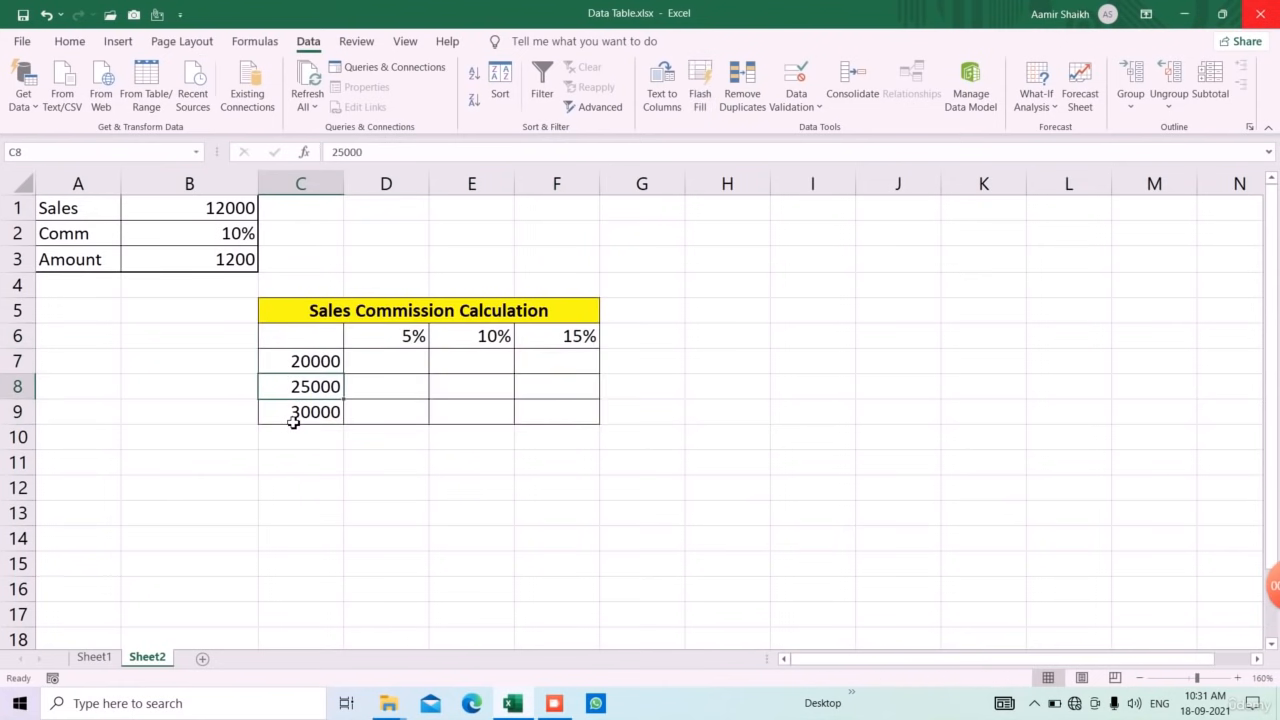
{"action": "left_click", "coordinate": [293, 422]}
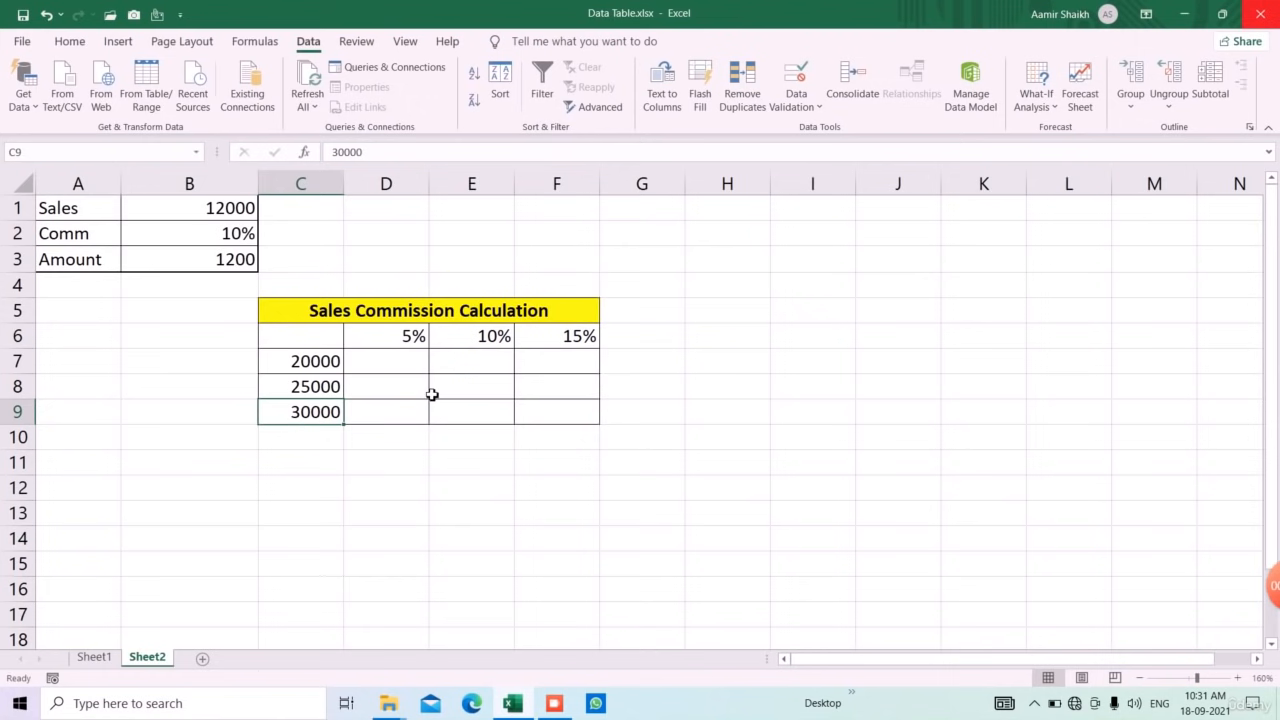
{"action": "left_click", "coordinate": [20, 363]}
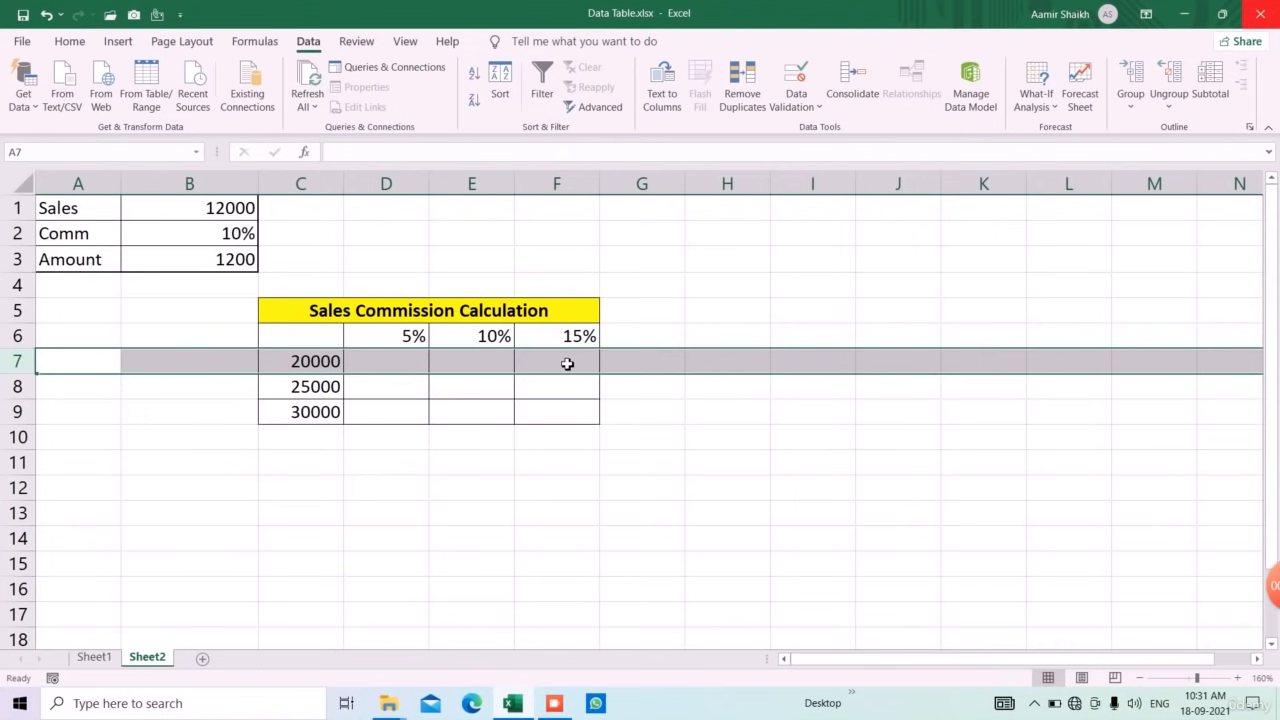
{"action": "left_click", "coordinate": [28, 390]}
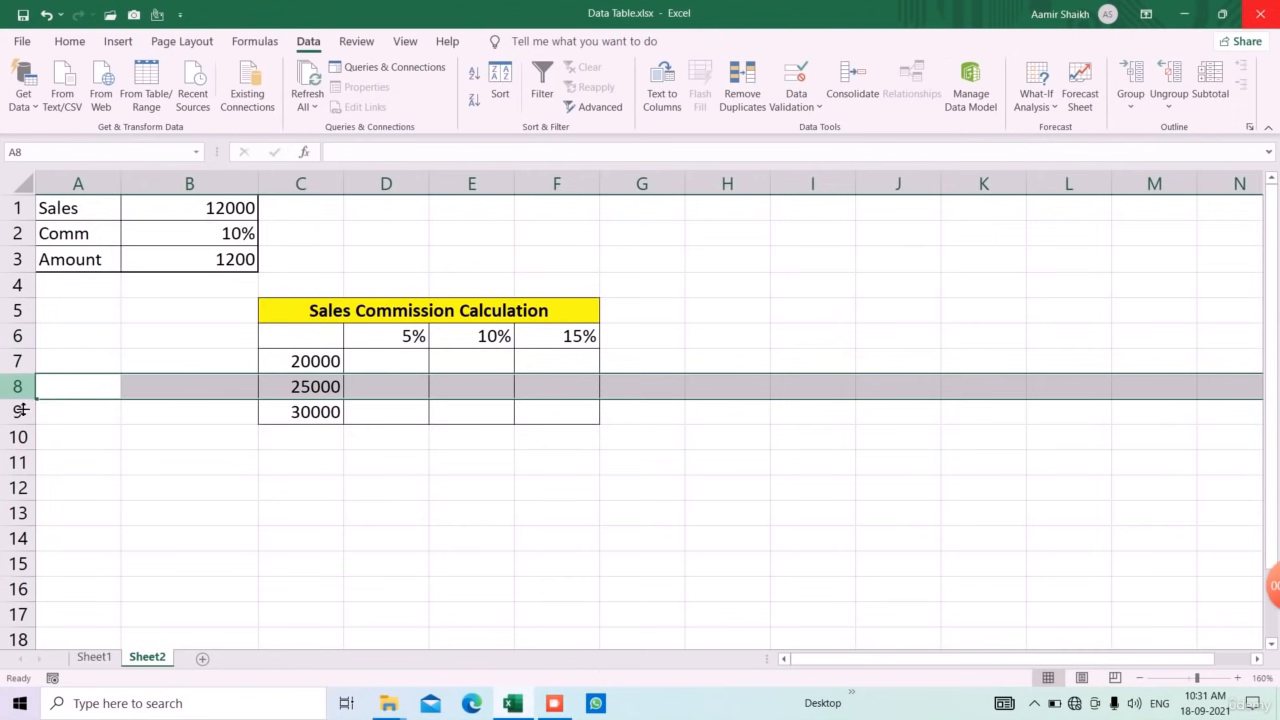
{"action": "left_click", "coordinate": [20, 410]}
{"action": "left_click", "coordinate": [417, 369]}
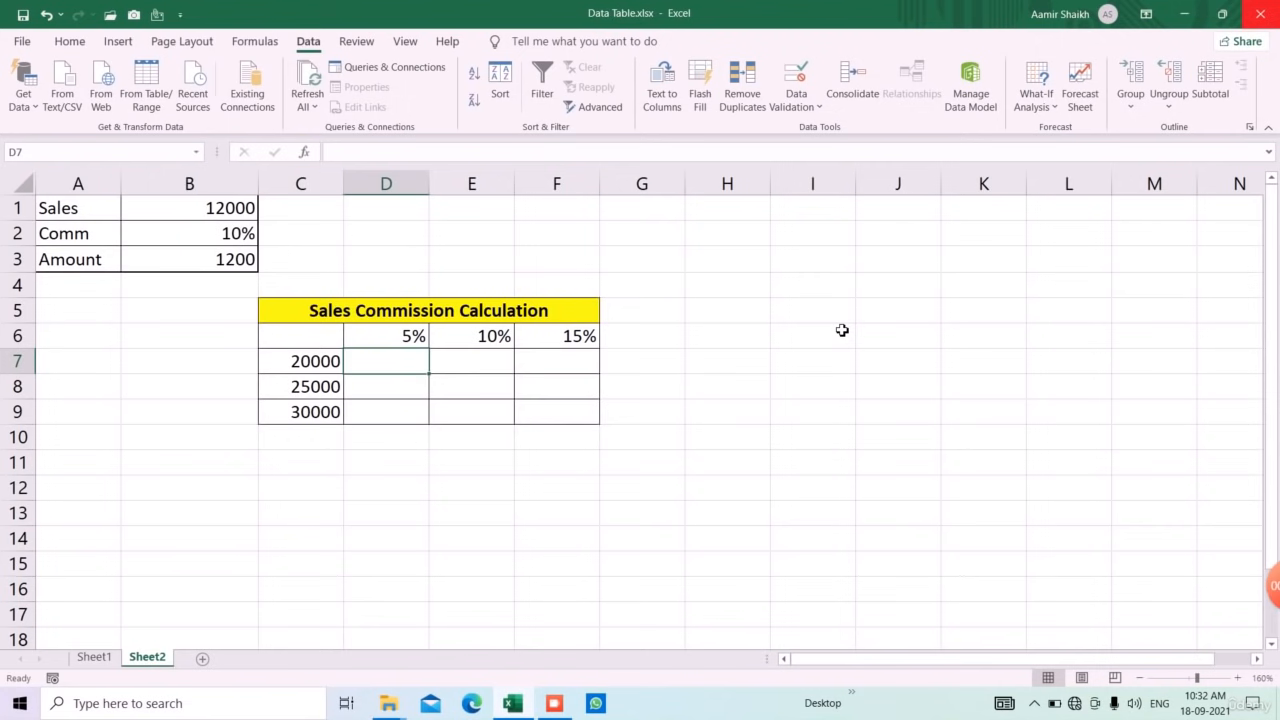
Enter the commission formula =B1*B2 in C6, the corner cell of the Sales Commission Calculation grid
{"action": "left_click", "coordinate": [319, 337]}
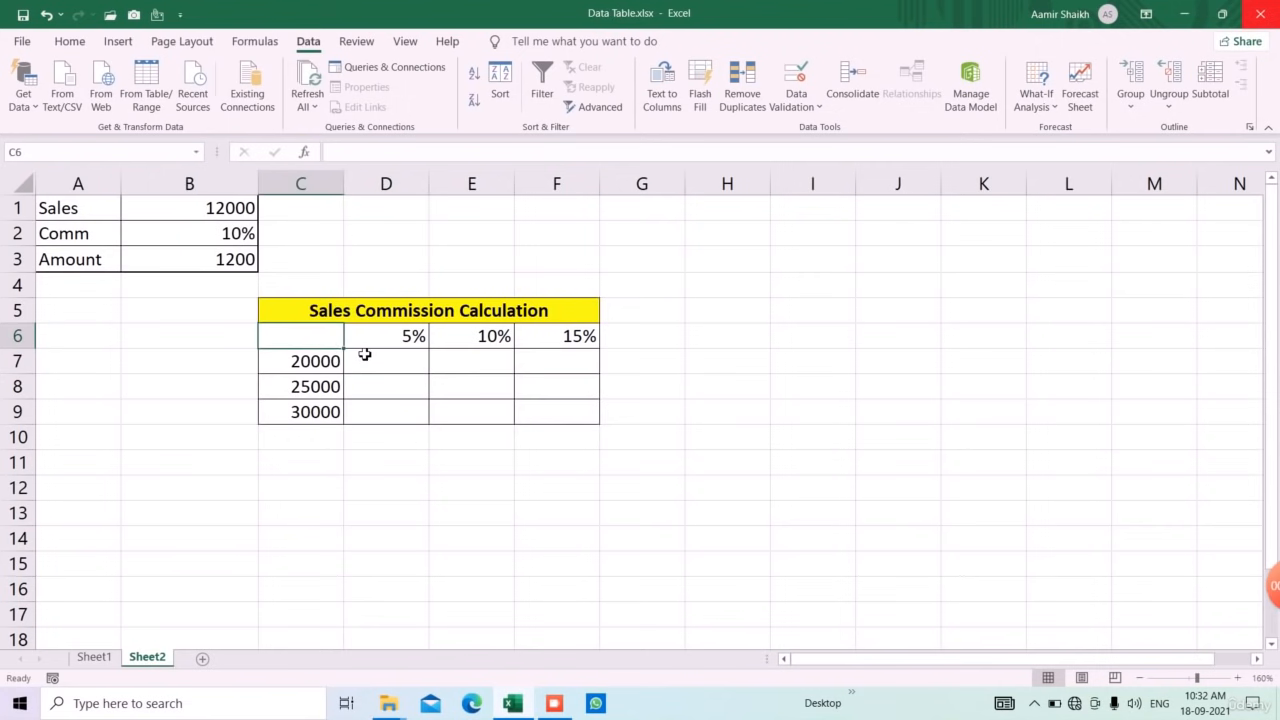
{"action": "type", "text": "="}
{"action": "left_click", "coordinate": [242, 210]}
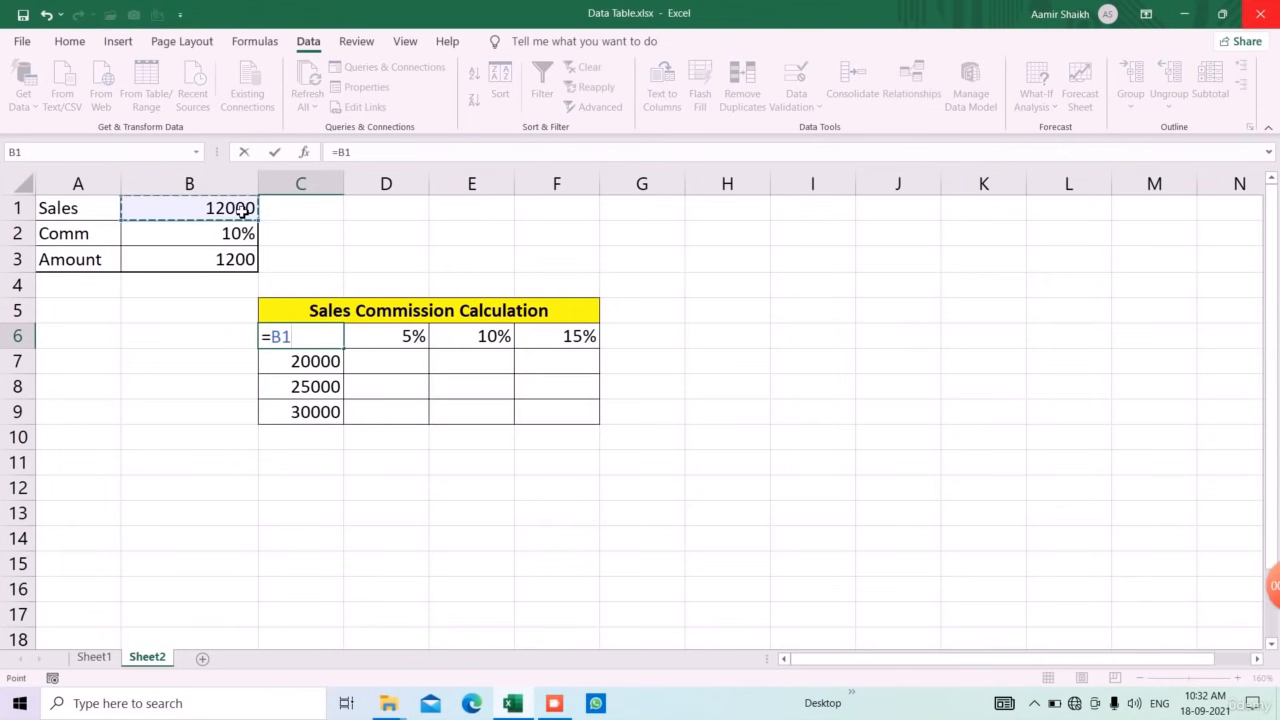
{"action": "type", "text": "*"}
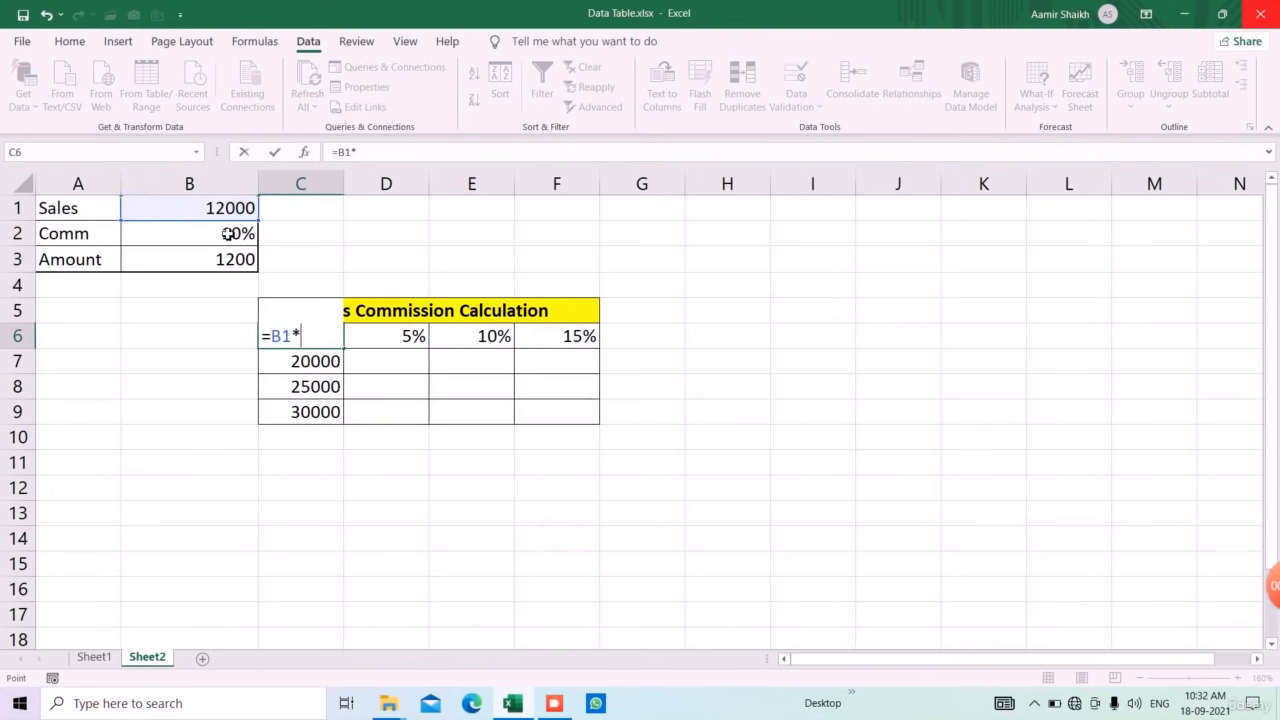
{"action": "left_click", "coordinate": [229, 233]}
{"action": "key", "text": "Return"}
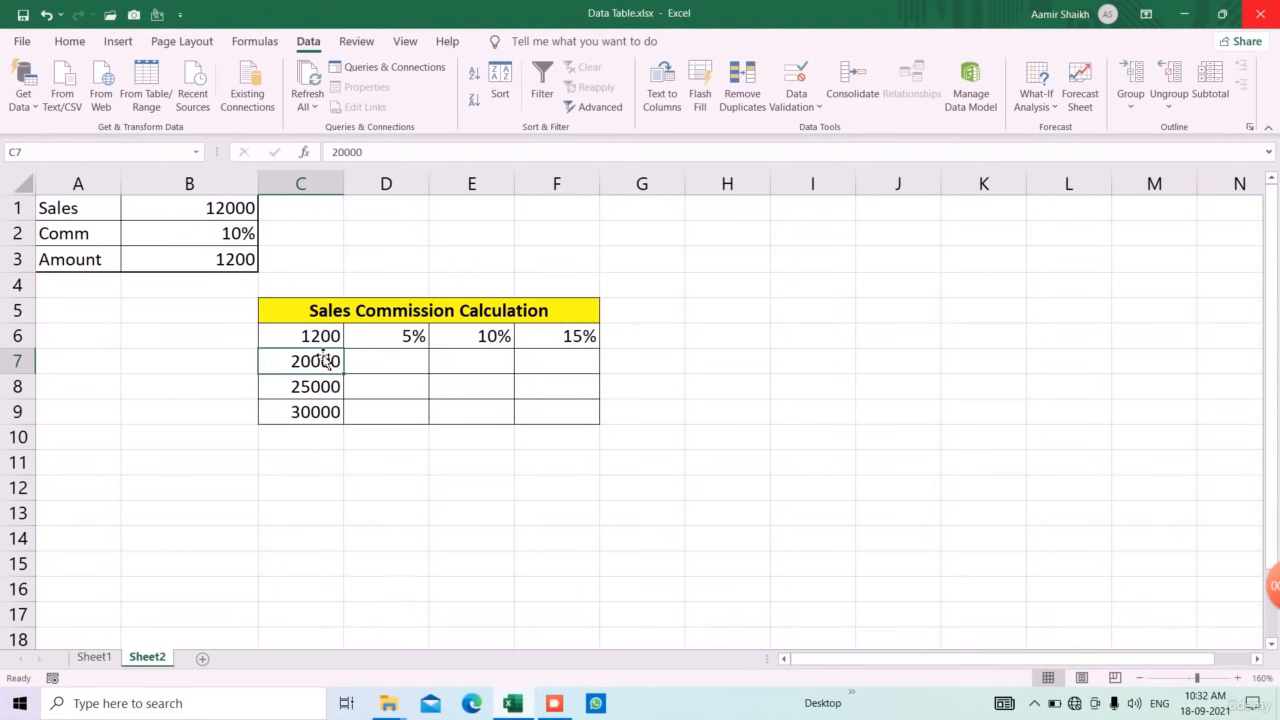
Create a two-variable data table over C6:F9 with B2 as the row input cell and B1 as the column input cell
{"action": "left_click_drag", "start_coordinate": [320, 338], "coordinate": [553, 418]}
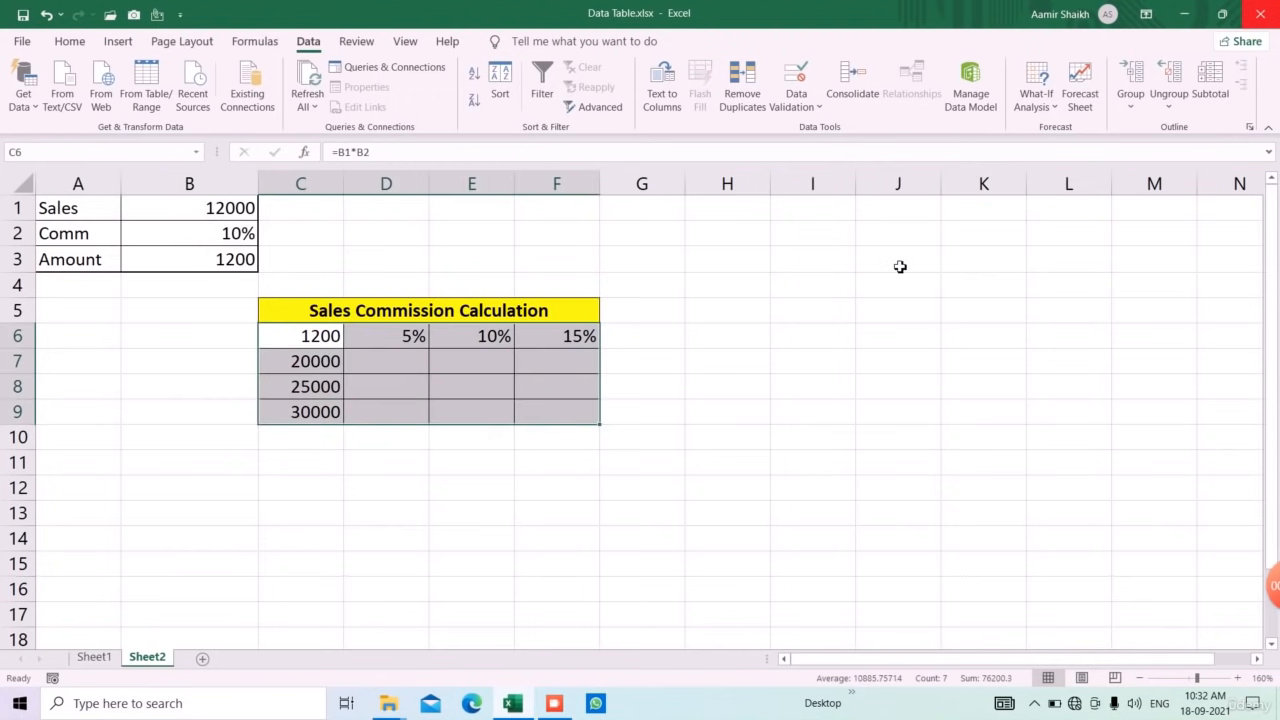
{"action": "left_click", "coordinate": [1033, 103]}
{"action": "left_click", "coordinate": [1066, 178]}
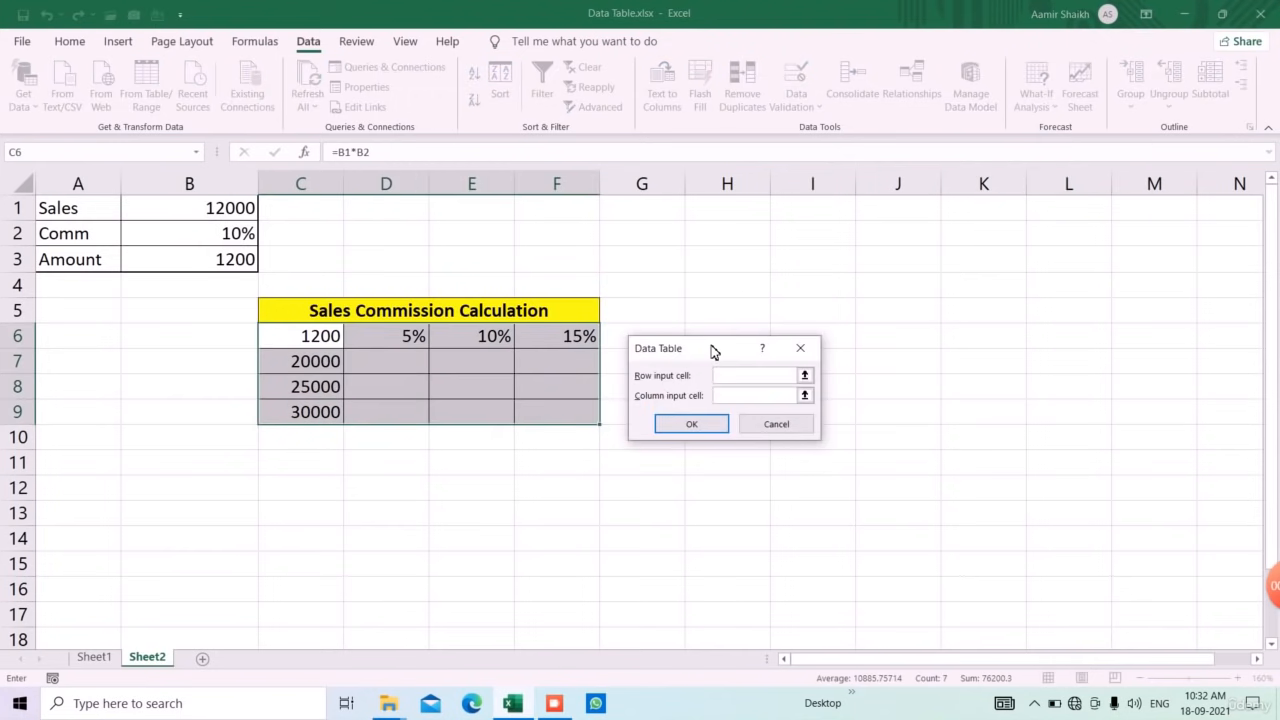
{"action": "left_click_drag", "start_coordinate": [713, 352], "coordinate": [759, 271]}
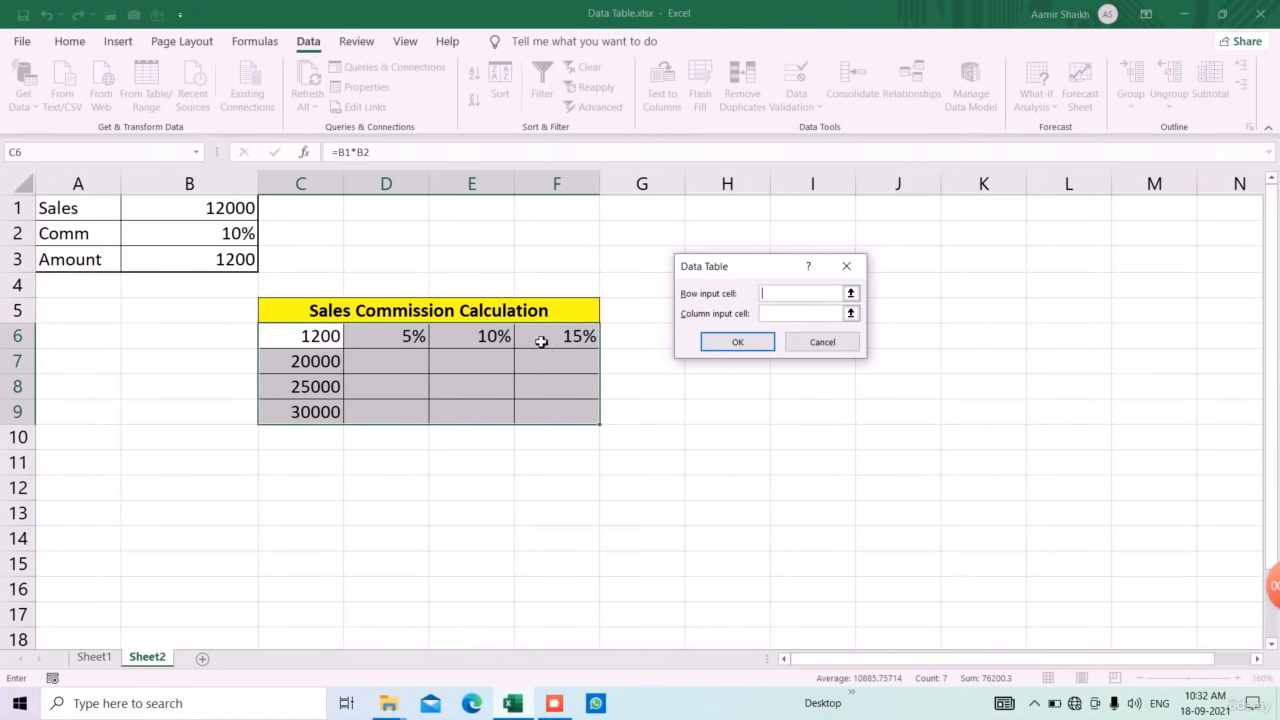
{"action": "left_click", "coordinate": [241, 236]}
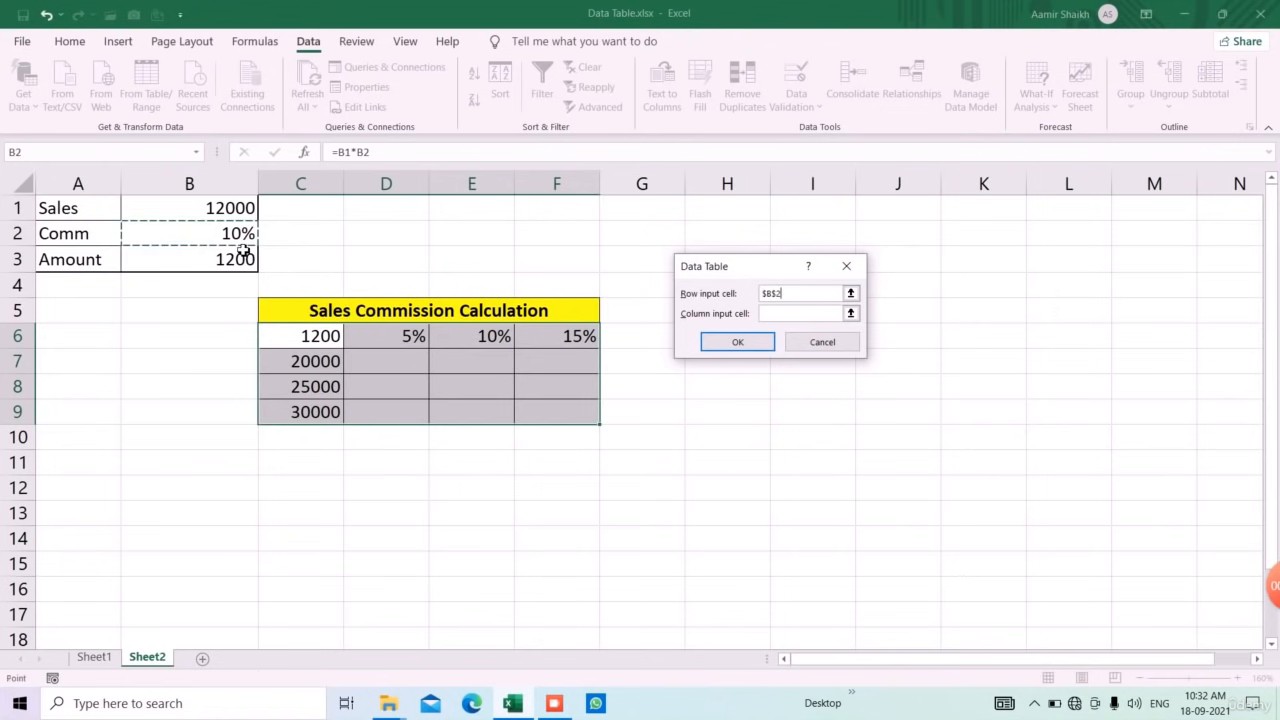
{"action": "left_click", "coordinate": [840, 313]}
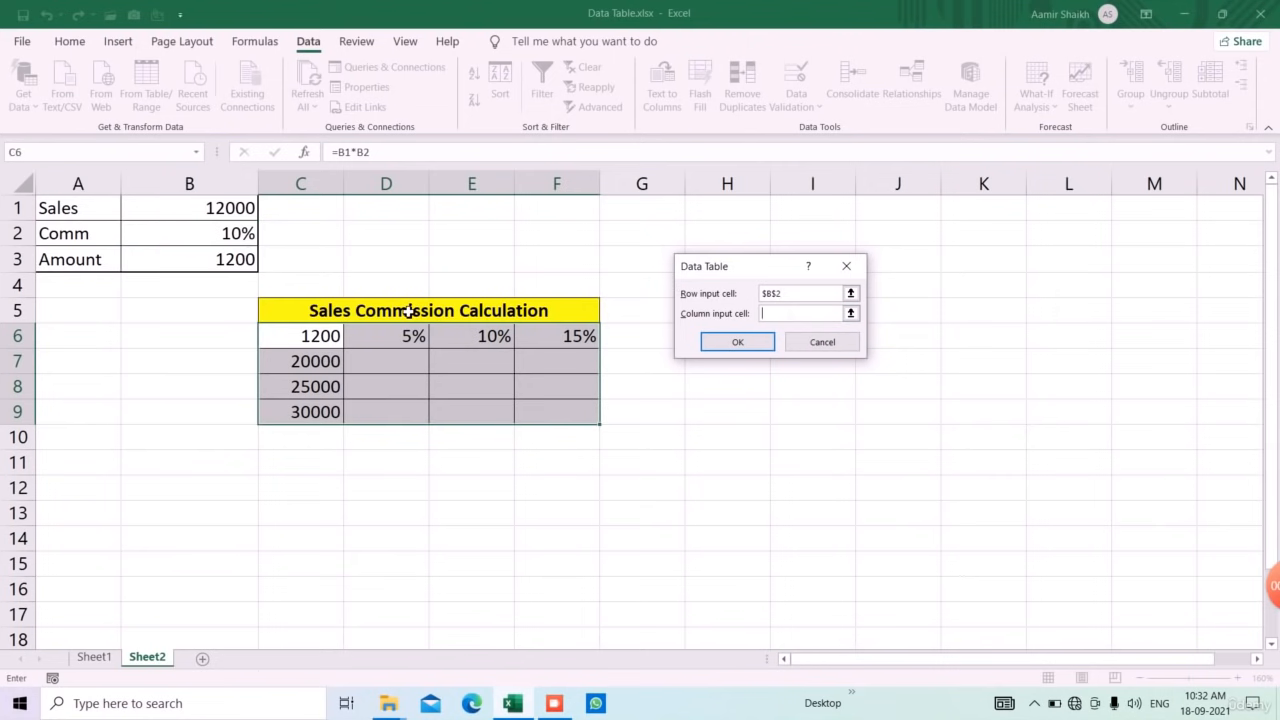
{"action": "left_click", "coordinate": [251, 213]}
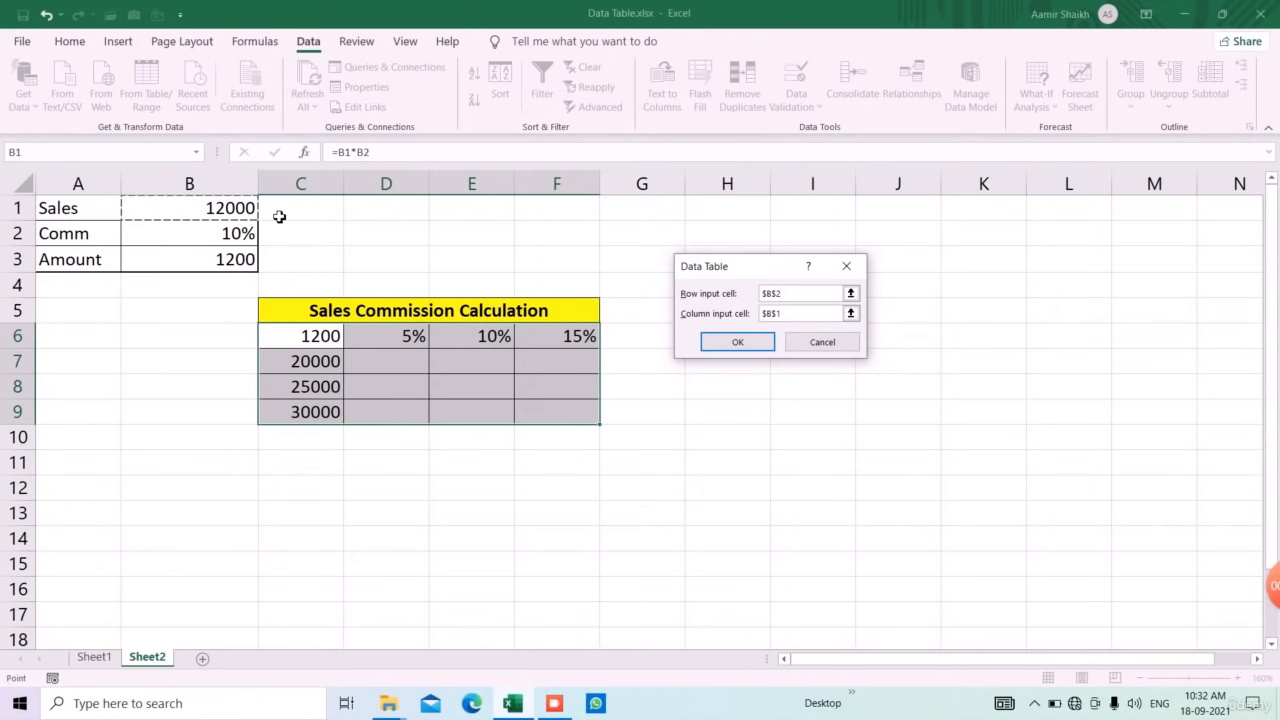
{"action": "left_click", "coordinate": [751, 344]}
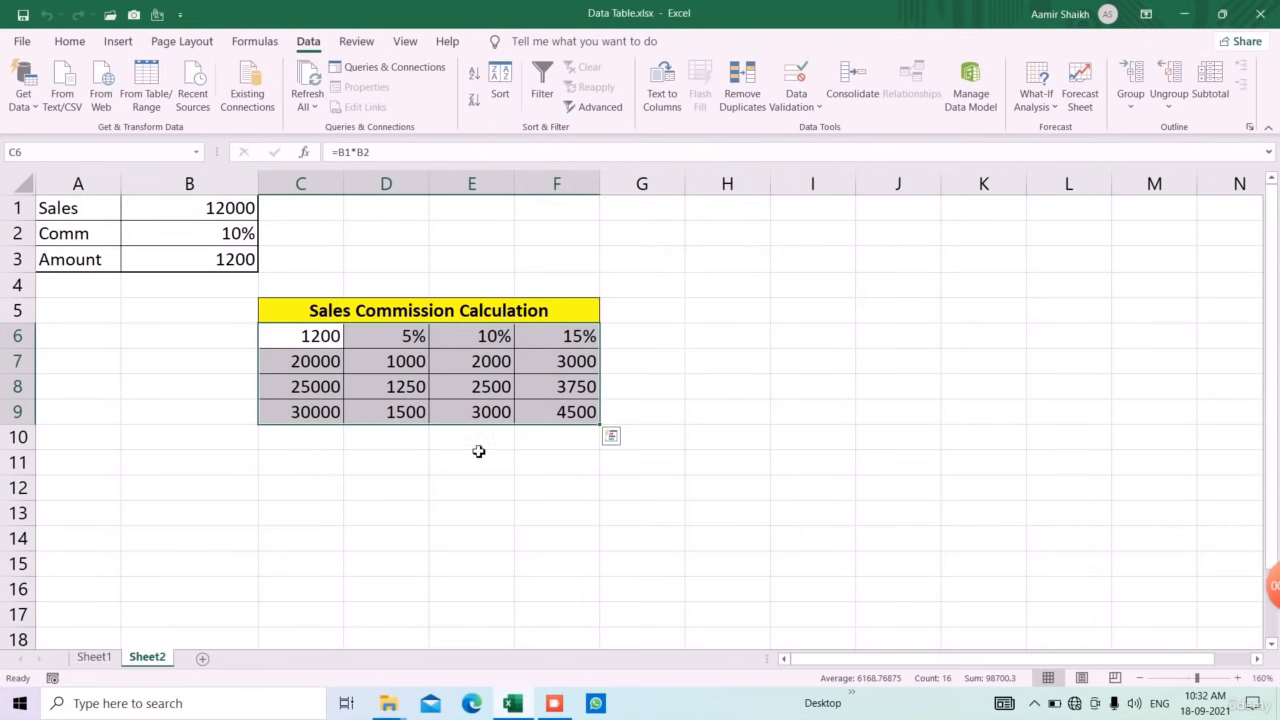
{"action": "left_click", "coordinate": [567, 462]}
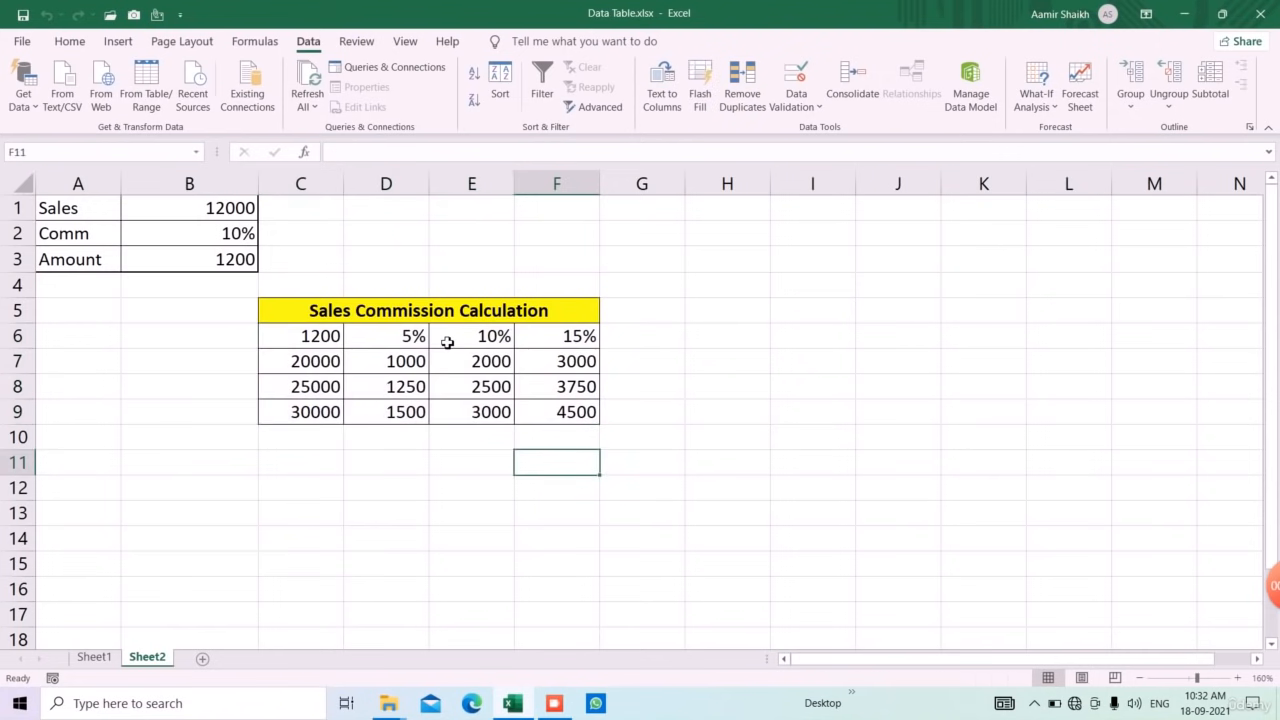
Set the commission rate in F6 to 20% and the one in E6 to 18%
{"action": "left_click", "coordinate": [590, 340]}
{"action": "type", "text": "20"}
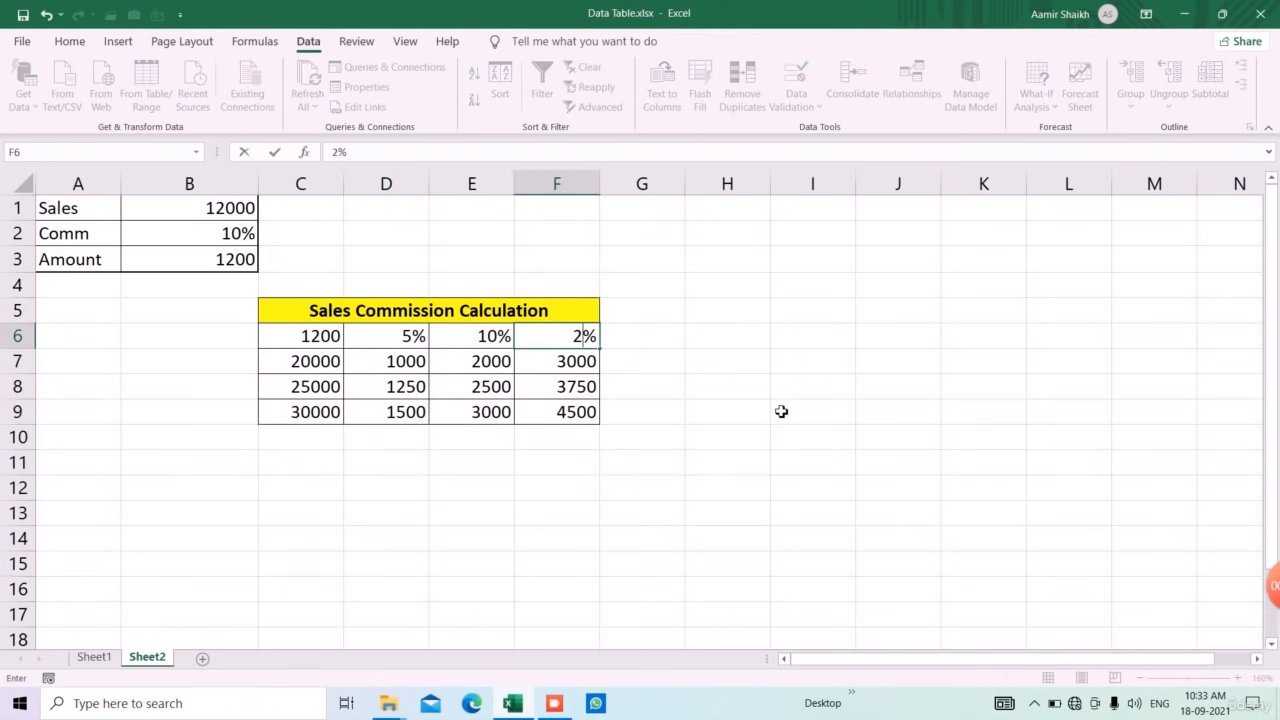
{"action": "key", "text": "Return"}
{"action": "key", "text": "Up"}
{"action": "key", "text": "Left"}
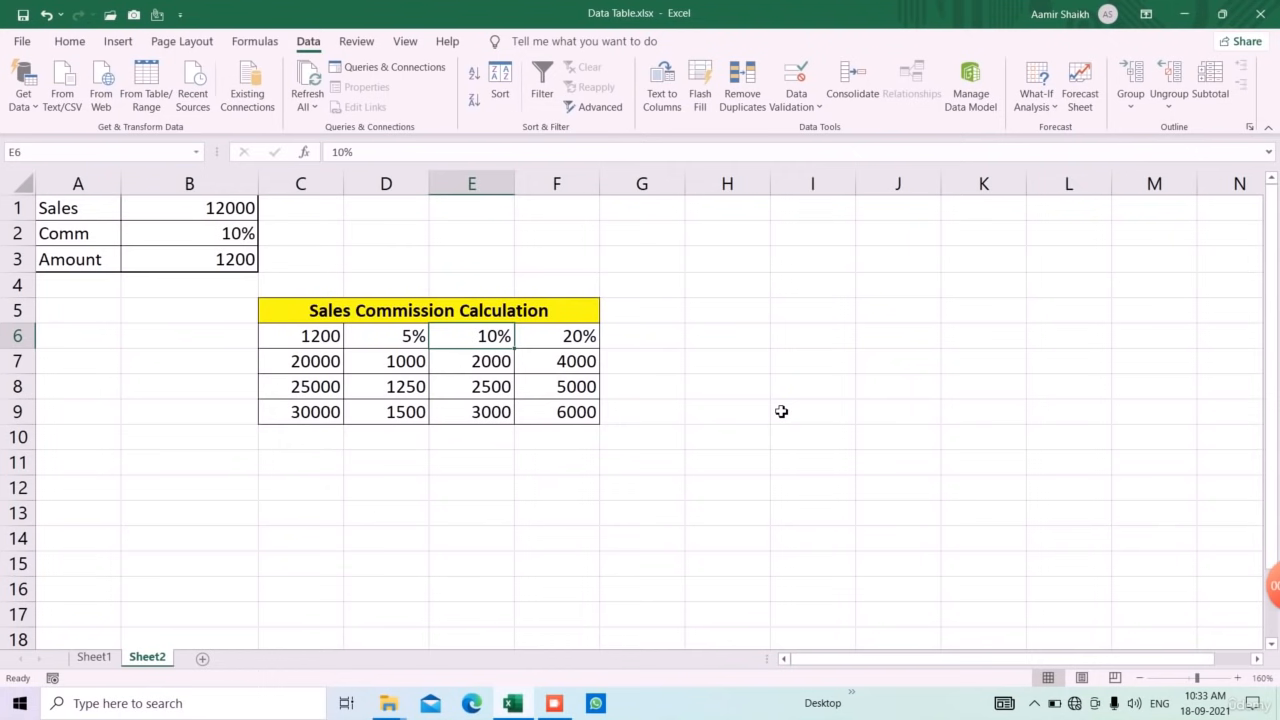
{"action": "type", "text": "18"}
{"action": "key", "text": "Return"}
{"action": "key", "text": "Up"}
{"action": "key", "text": "Left"}
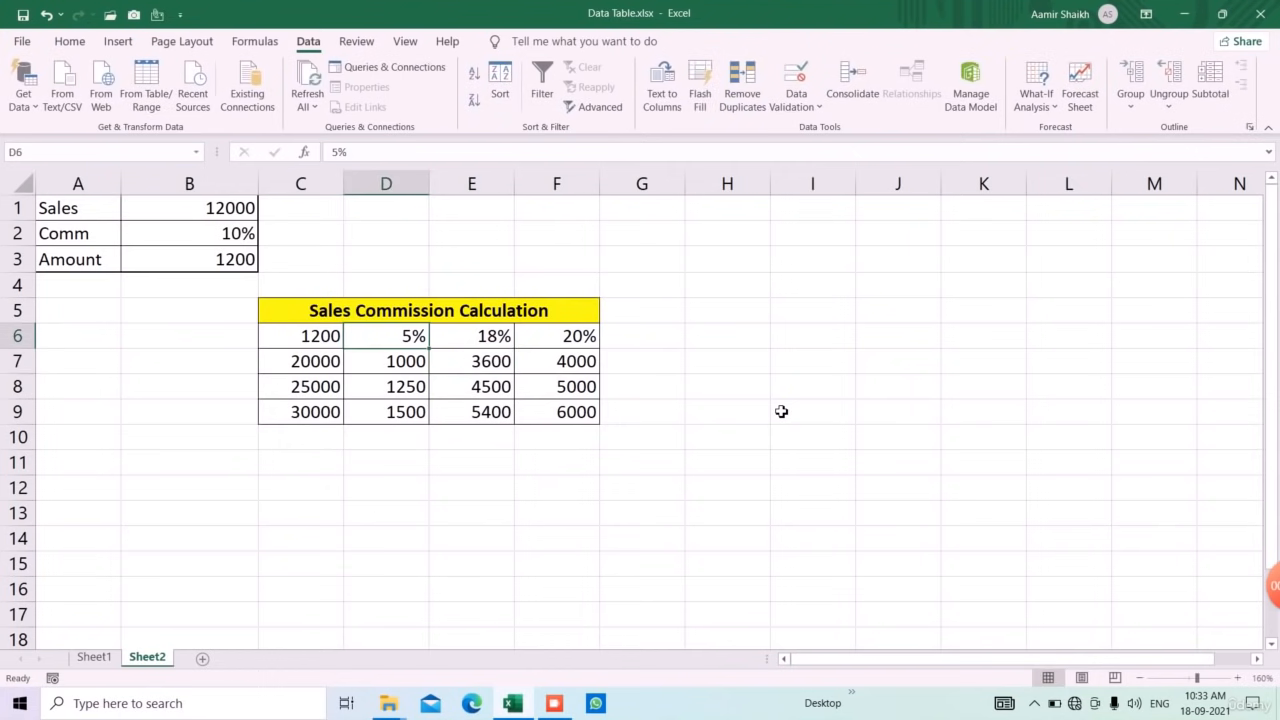
Set the commission rate in D6, the first rate column of the data table, to 7%
{"action": "type", "text": "7"}
{"action": "key", "text": "Return"}
{"action": "key", "text": "Down"}
{"action": "key", "text": "Down"}
{"action": "key", "text": "Down"}
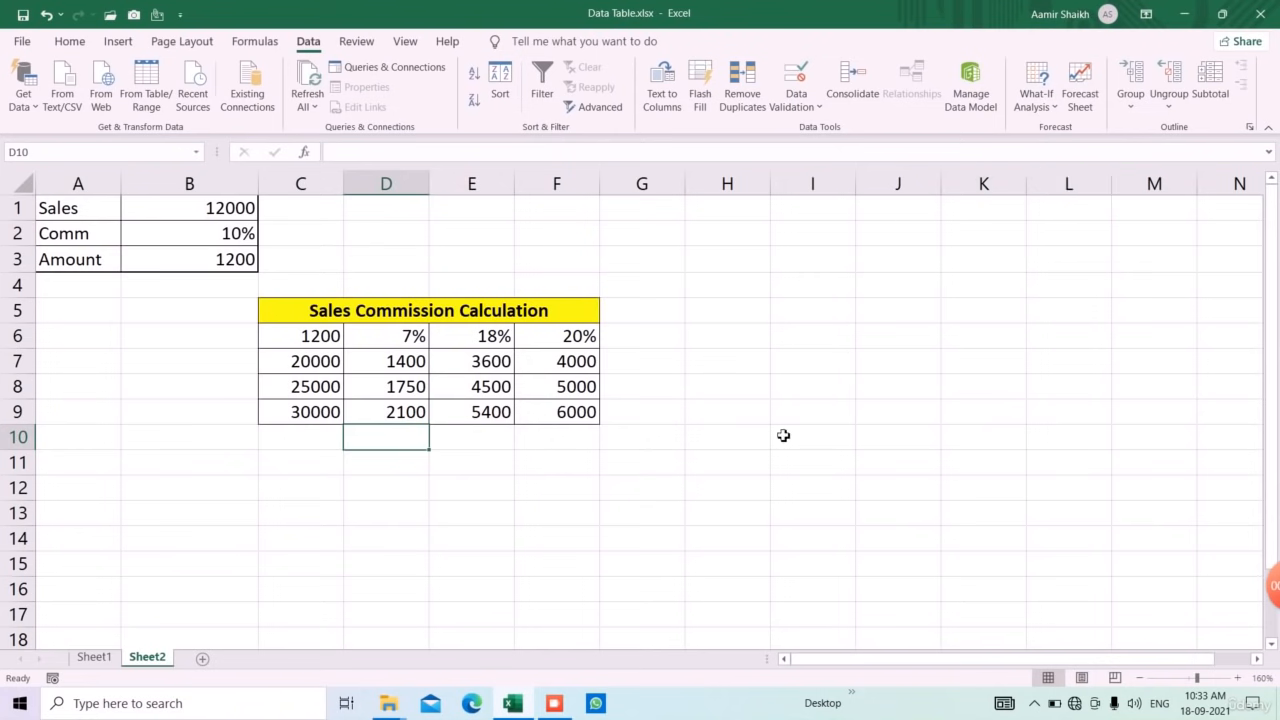
{"action": "left_click", "coordinate": [554, 703]}
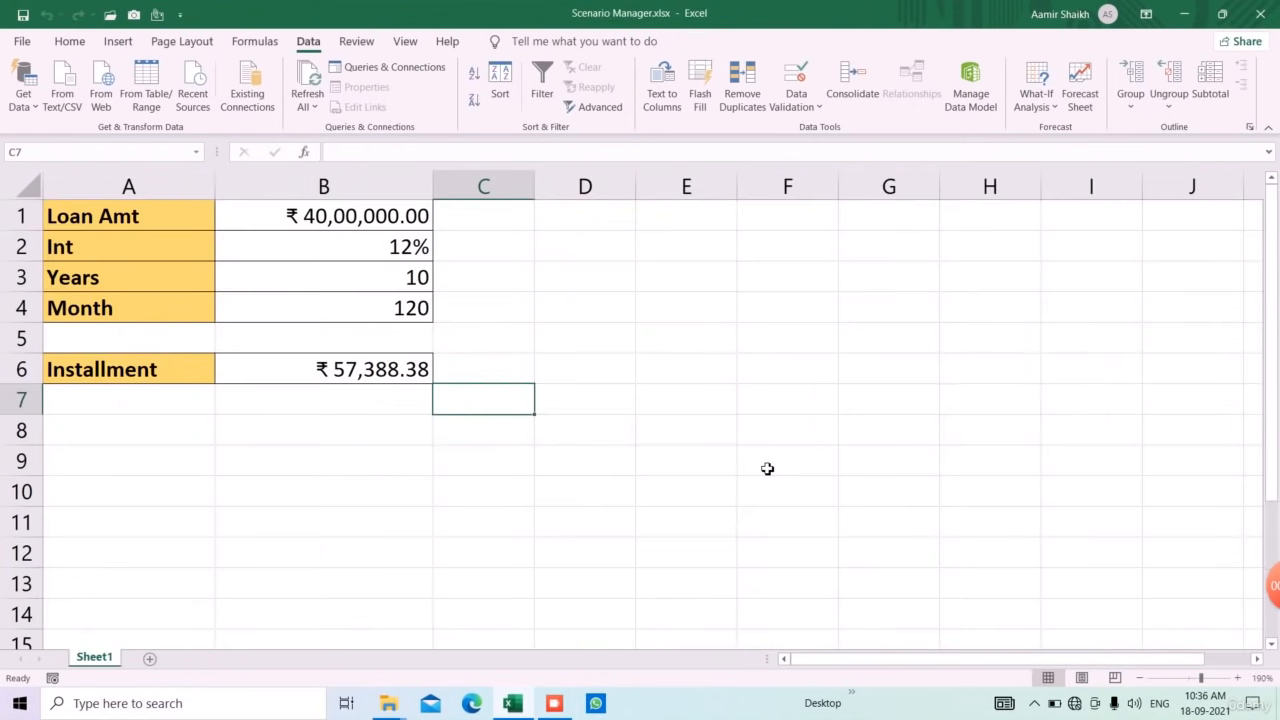
{"action": "left_click", "coordinate": [1030, 102]}
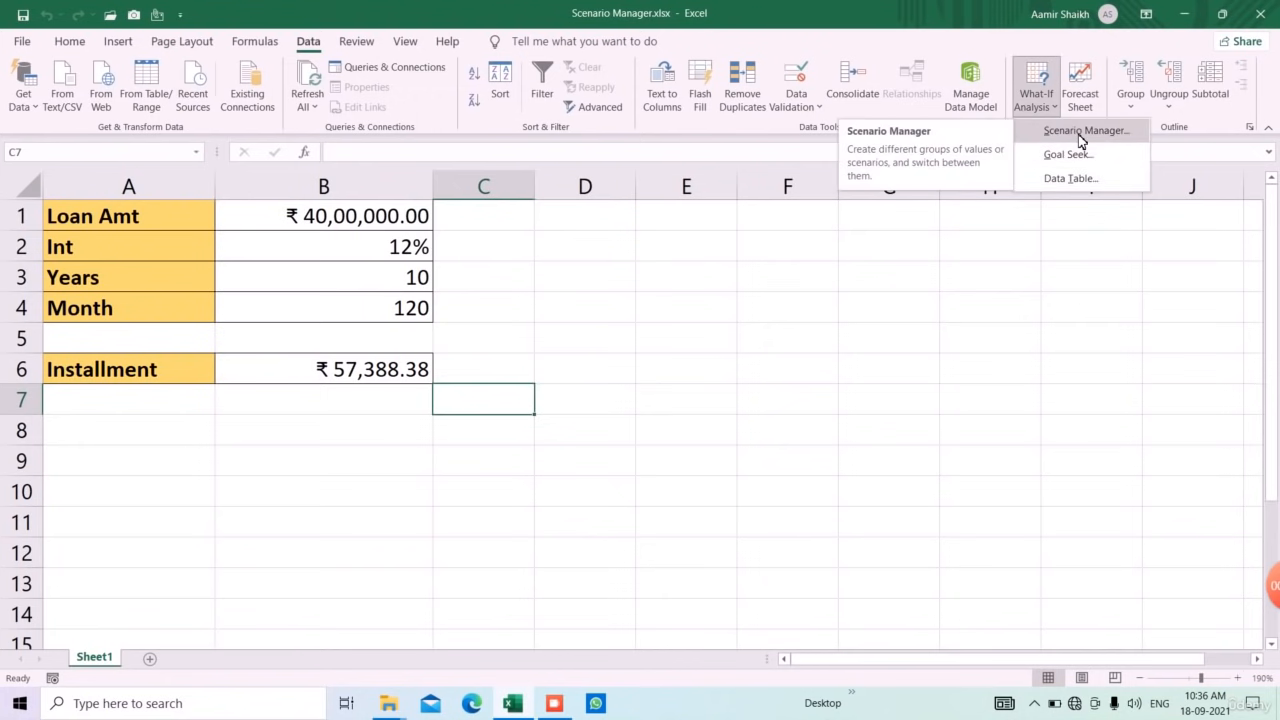
{"action": "left_click", "coordinate": [521, 332]}
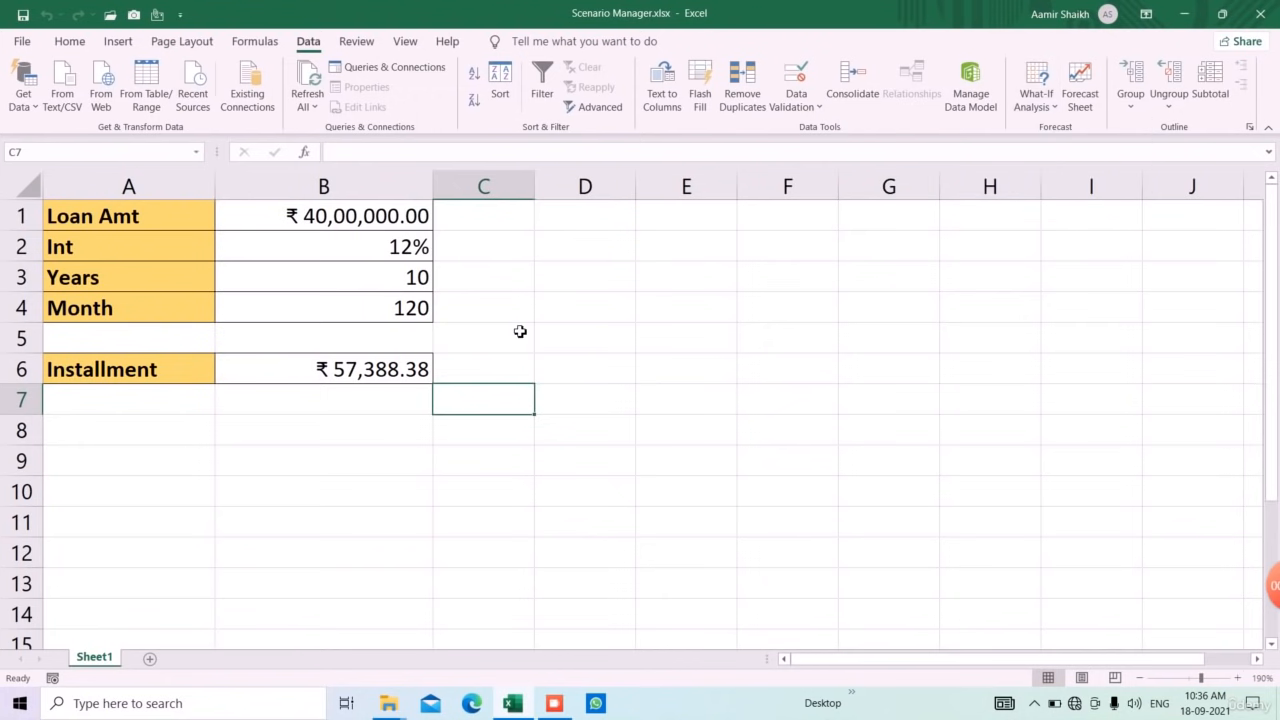
{"action": "left_click", "coordinate": [520, 332]}
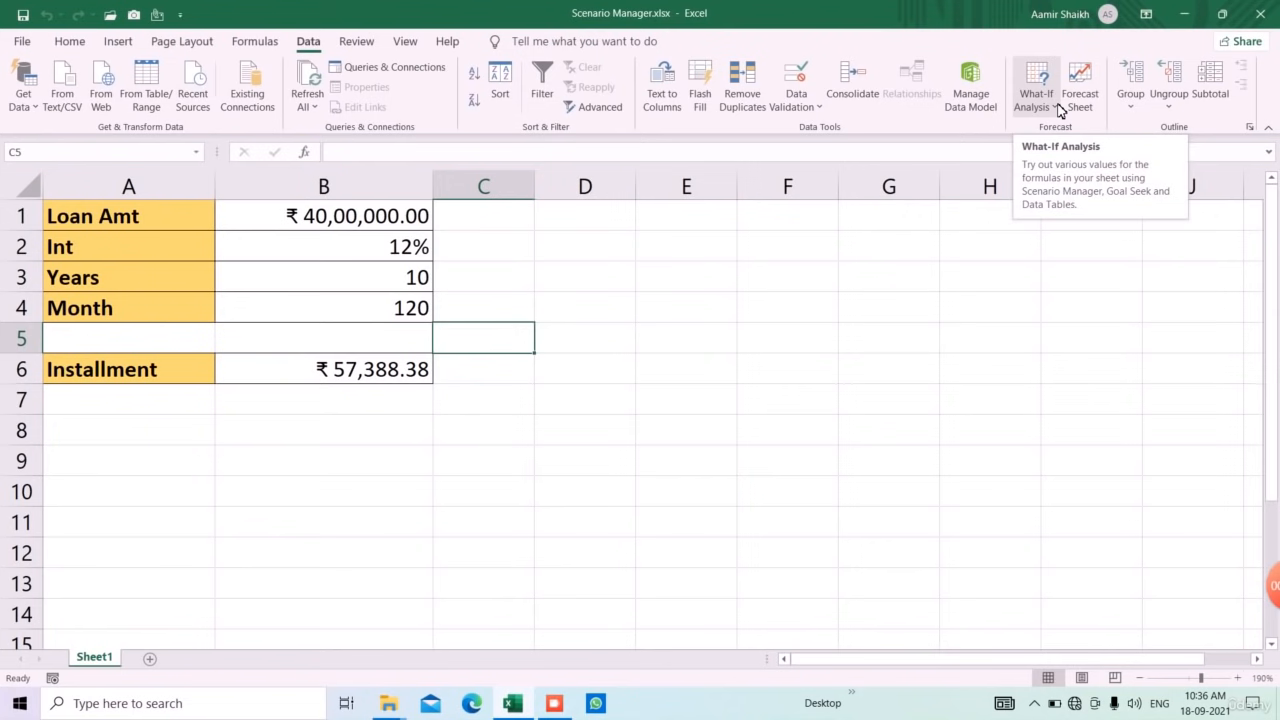
Examine the loan amount, interest and month inputs in column B and the Installment formula in B6
{"action": "left_click", "coordinate": [271, 223]}
{"action": "left_click", "coordinate": [277, 250]}
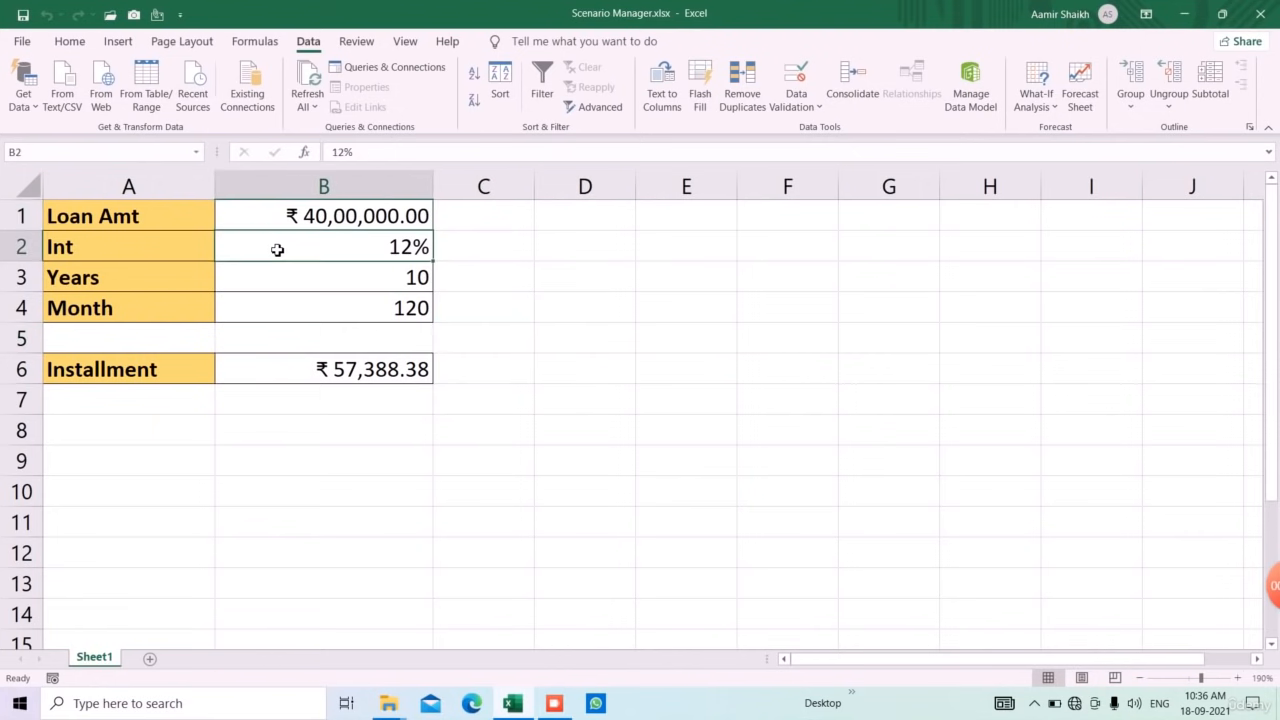
{"action": "left_click", "coordinate": [319, 320]}
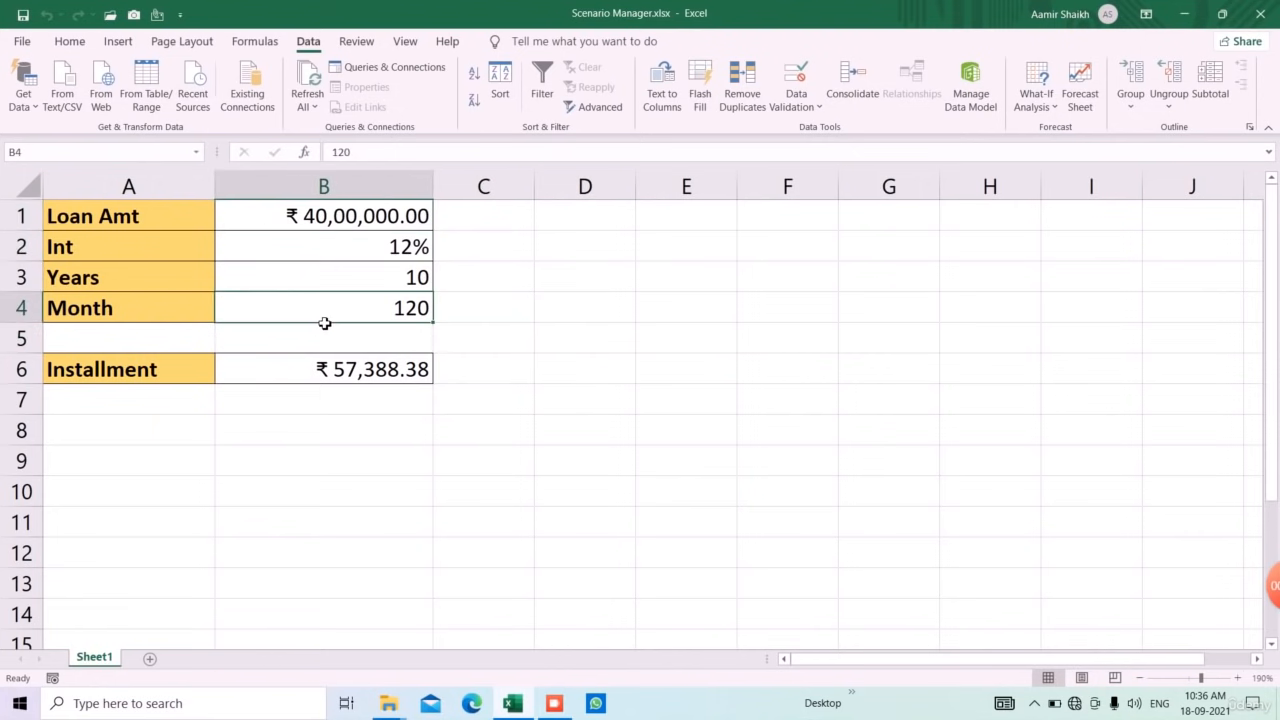
{"action": "left_click", "coordinate": [376, 377]}
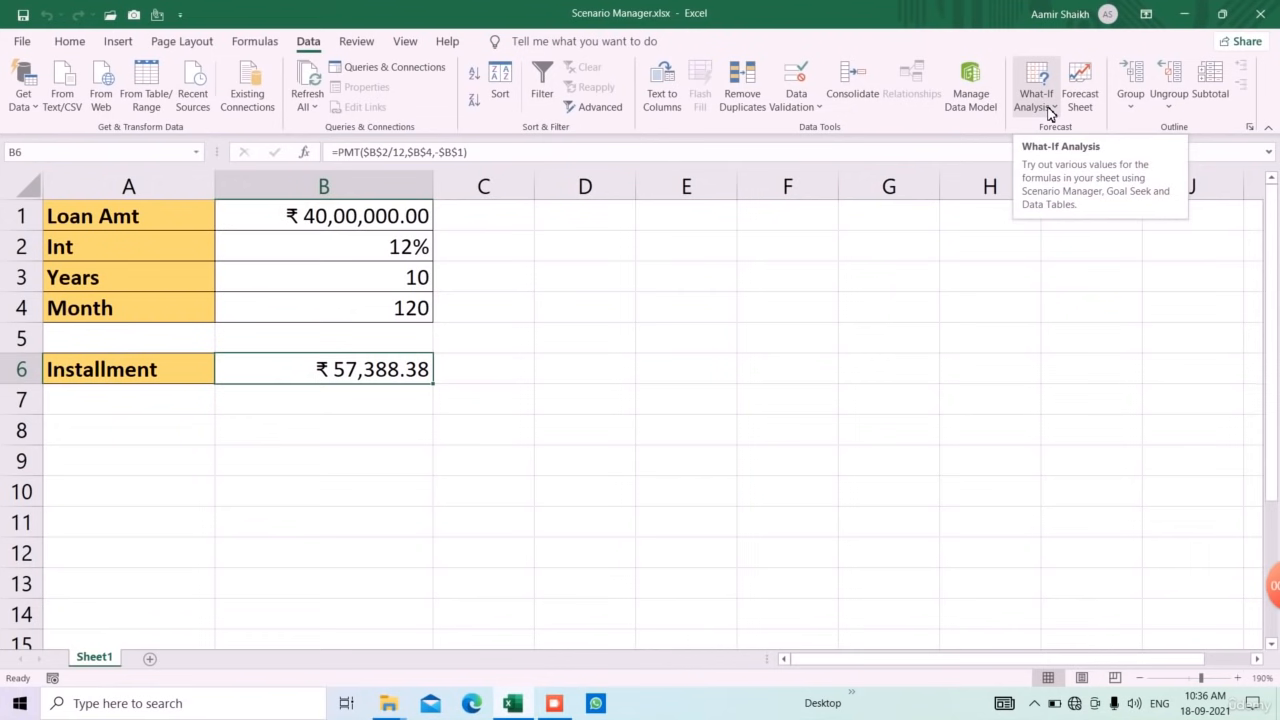
Add a scenario named Best in Scenario Manager, with B1 as the changing cell and 2500000 as its value
{"action": "left_click", "coordinate": [350, 231]}
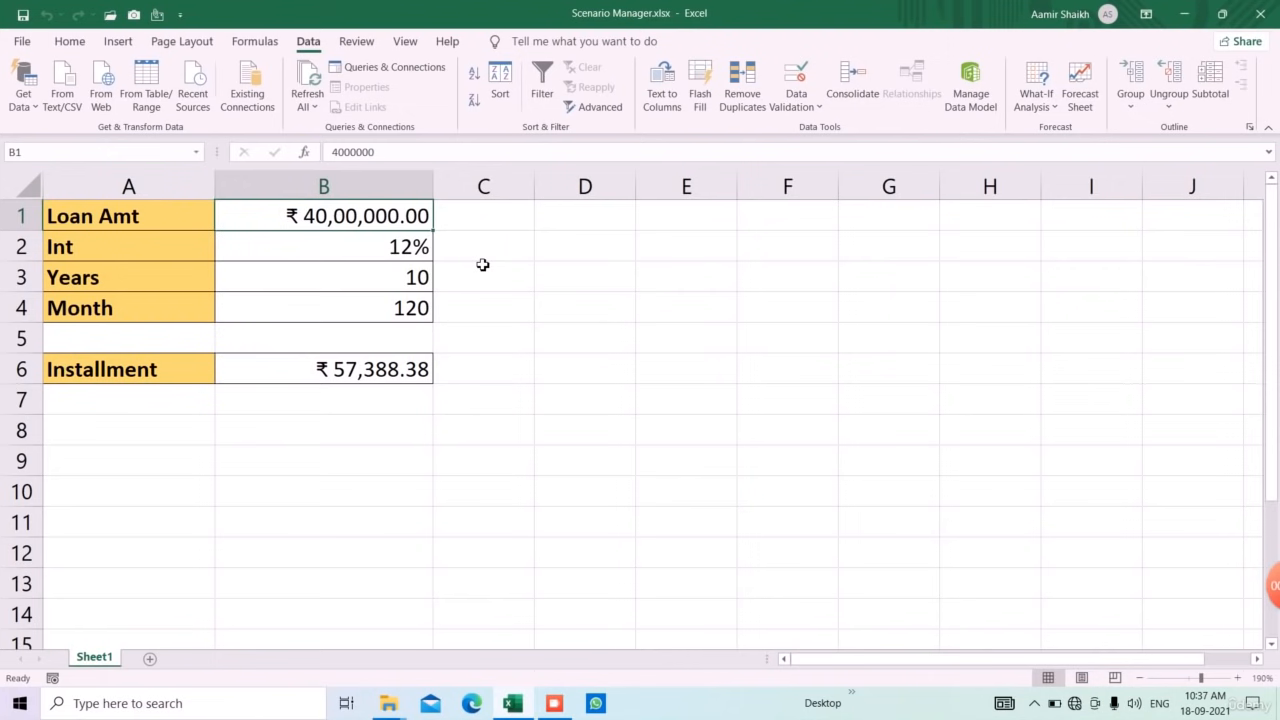
{"action": "left_click", "coordinate": [1030, 100]}
{"action": "left_click", "coordinate": [1050, 137]}
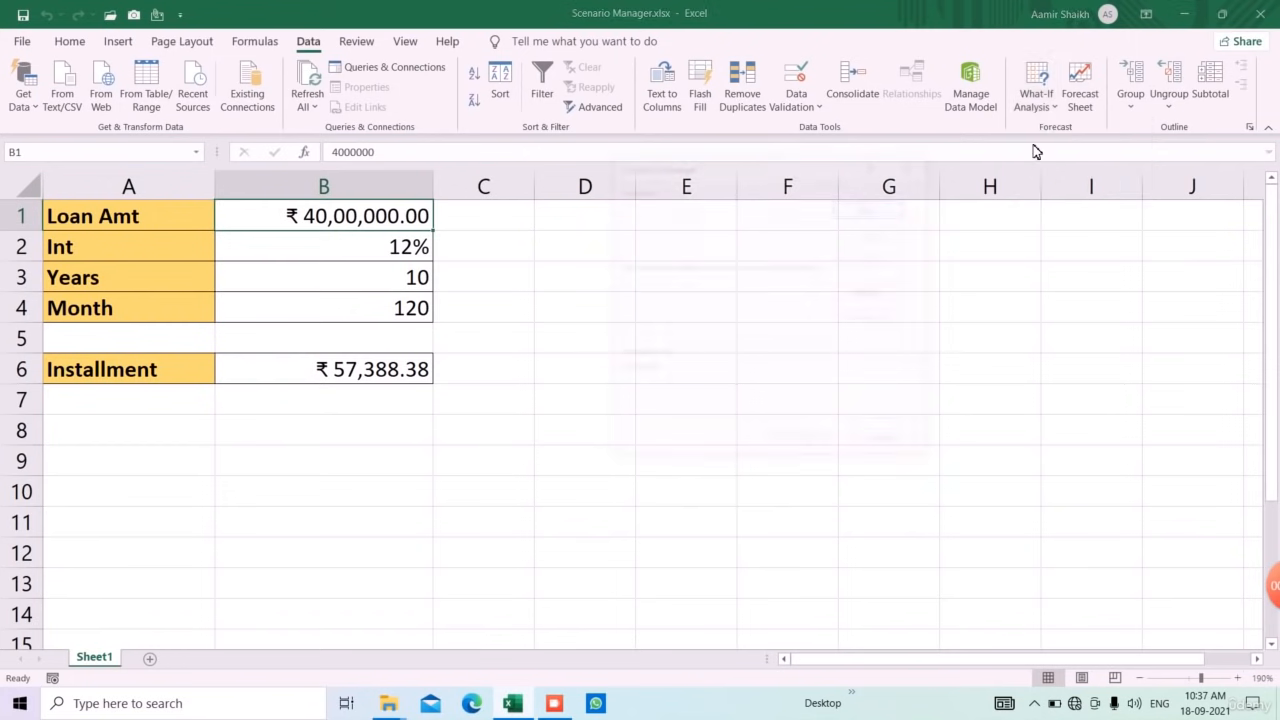
{"action": "left_click", "coordinate": [868, 214]}
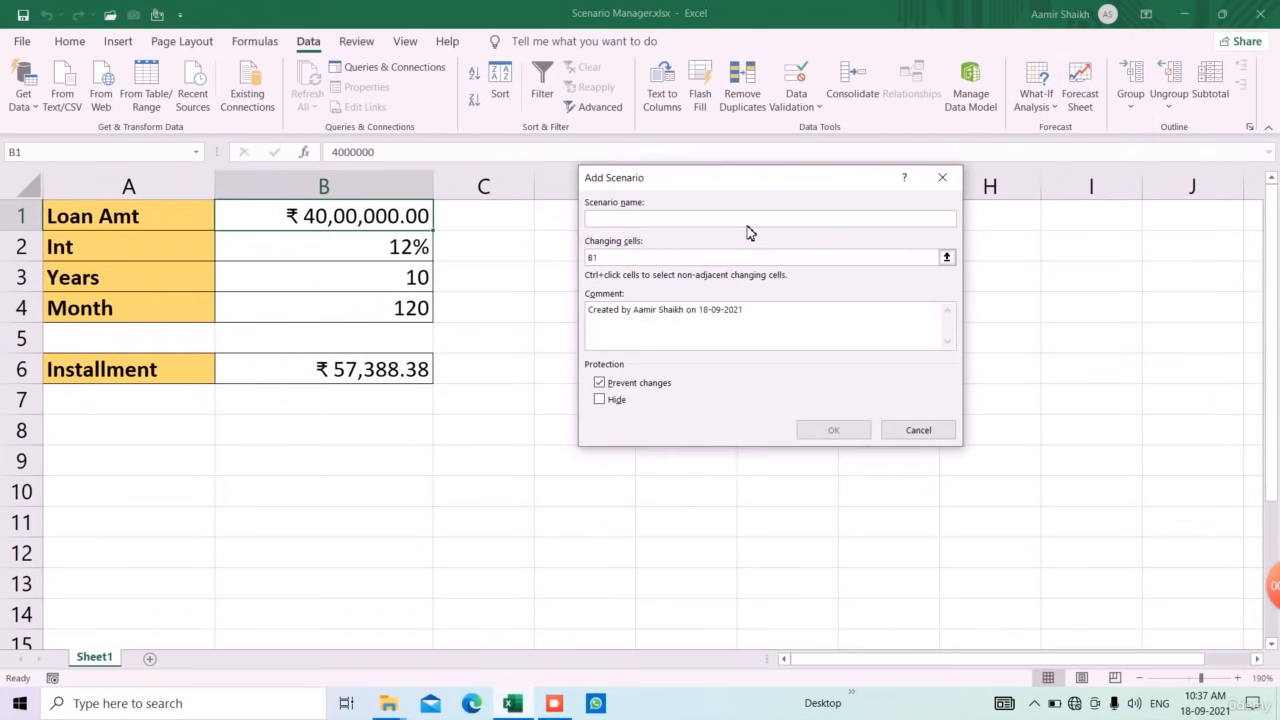
{"action": "type", "text": "Best"}
{"action": "left_click", "coordinate": [415, 216]}
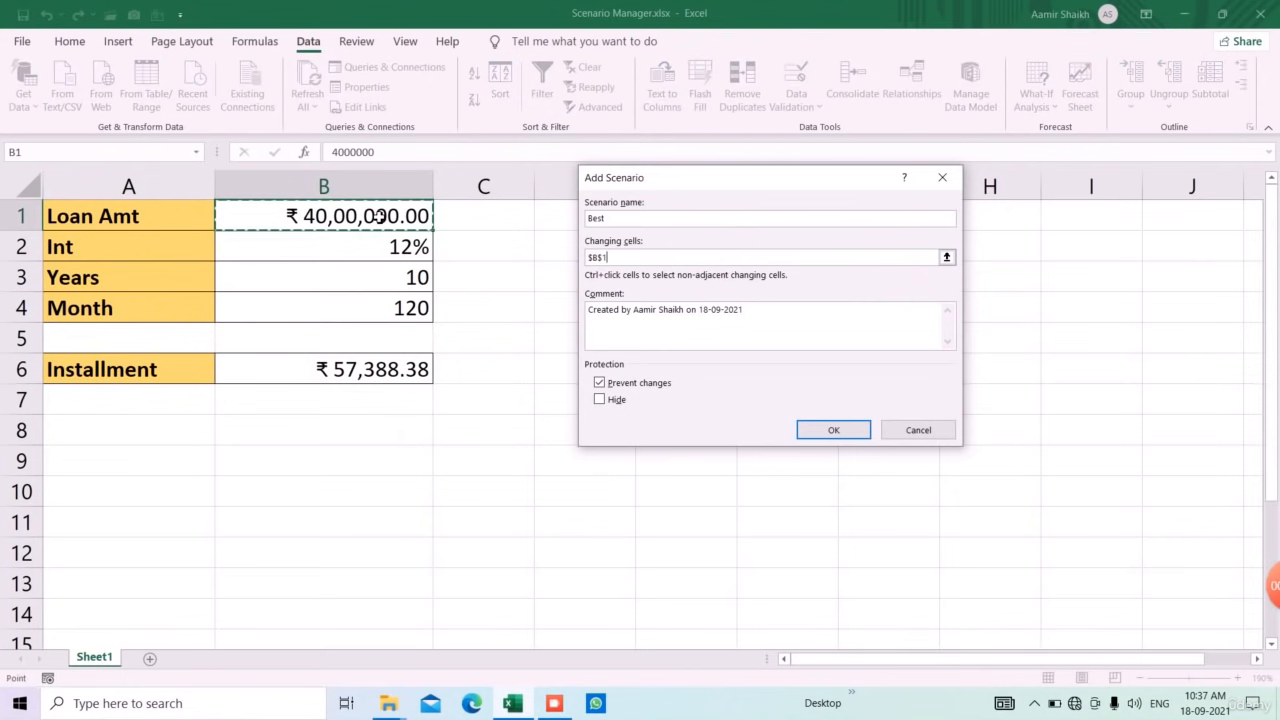
{"action": "left_click", "coordinate": [834, 434]}
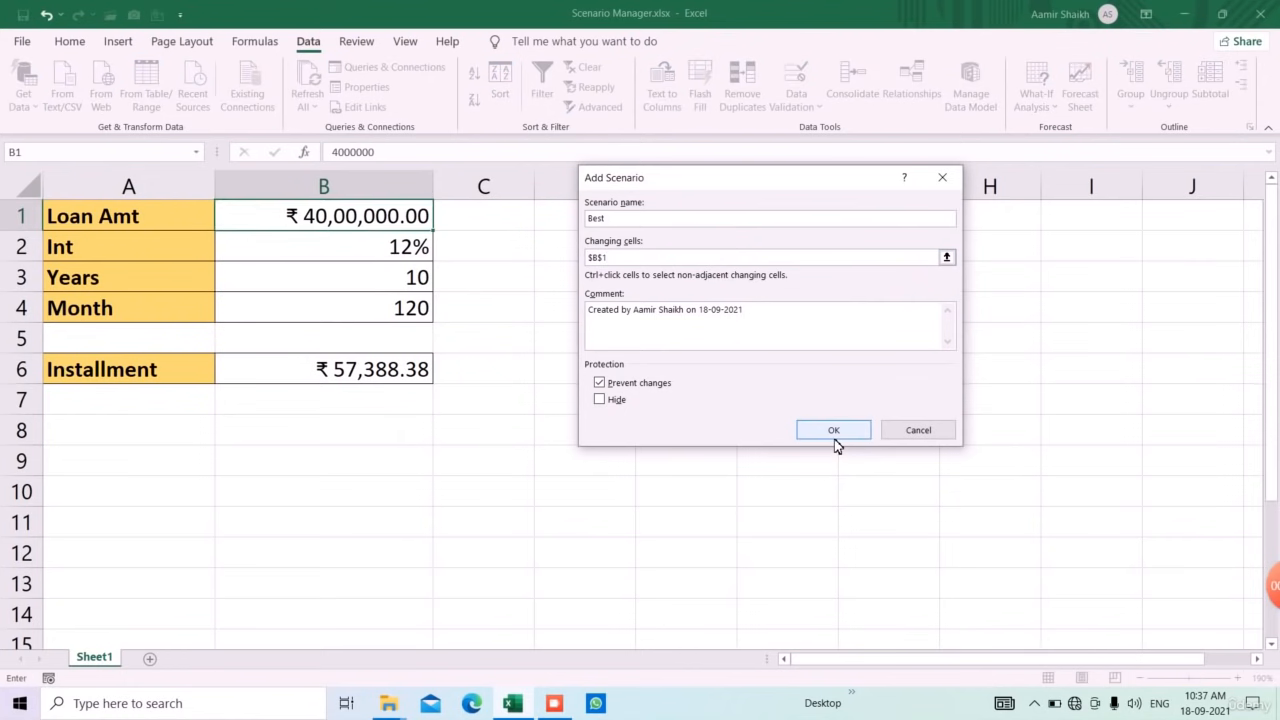
{"action": "type", "text": "25"}
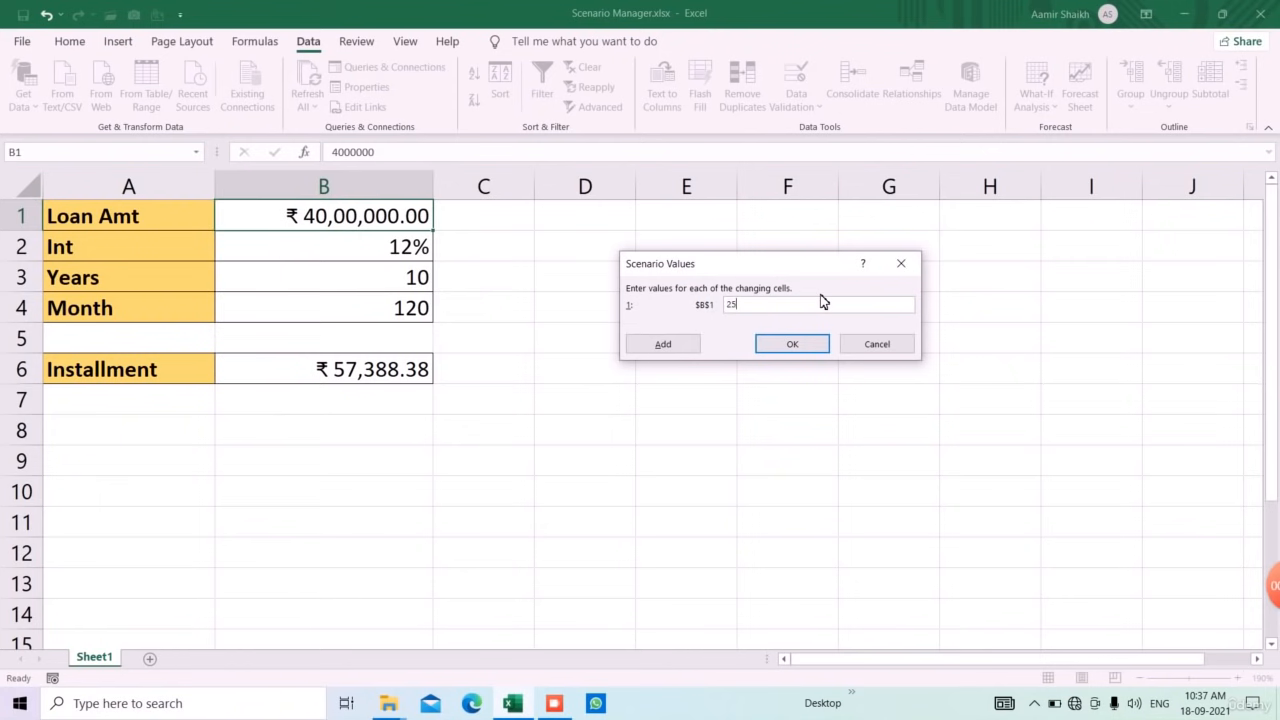
{"action": "type", "text": "00000"}
{"action": "key", "text": "Return"}
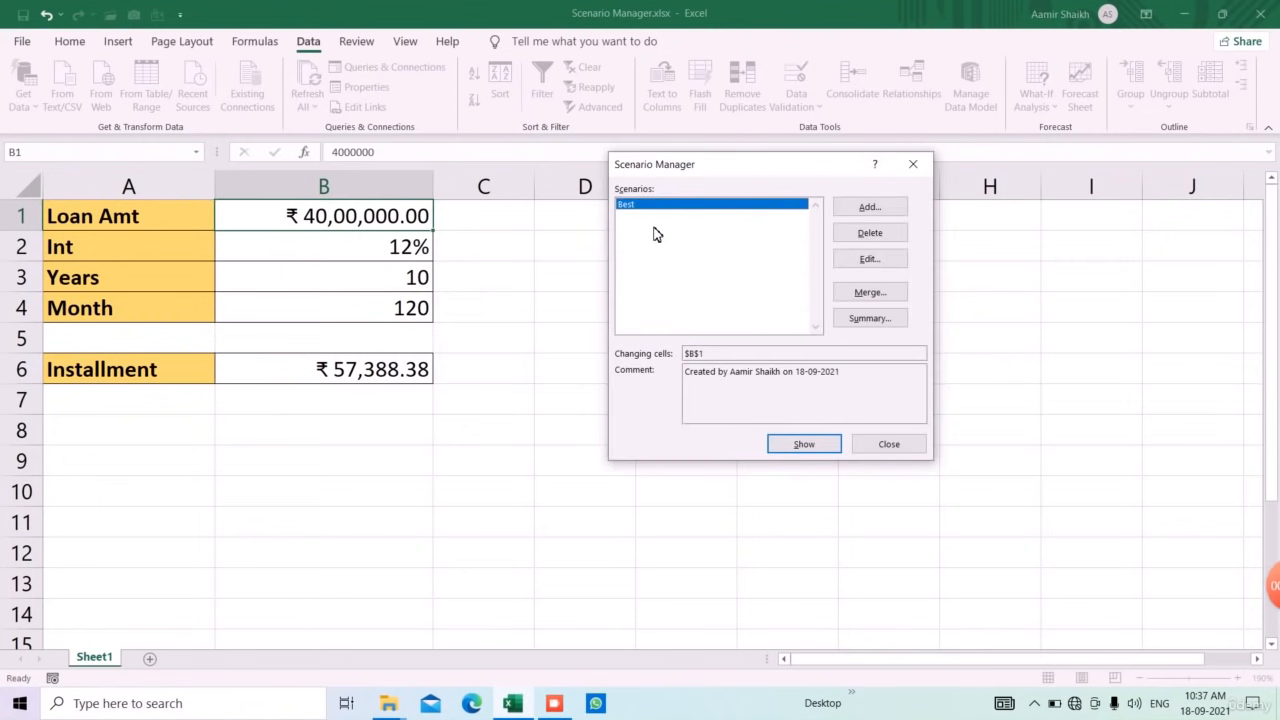
Add a second scenario named Worst that changes the loan amount in B1 to 5000000
{"action": "left_click", "coordinate": [880, 212]}
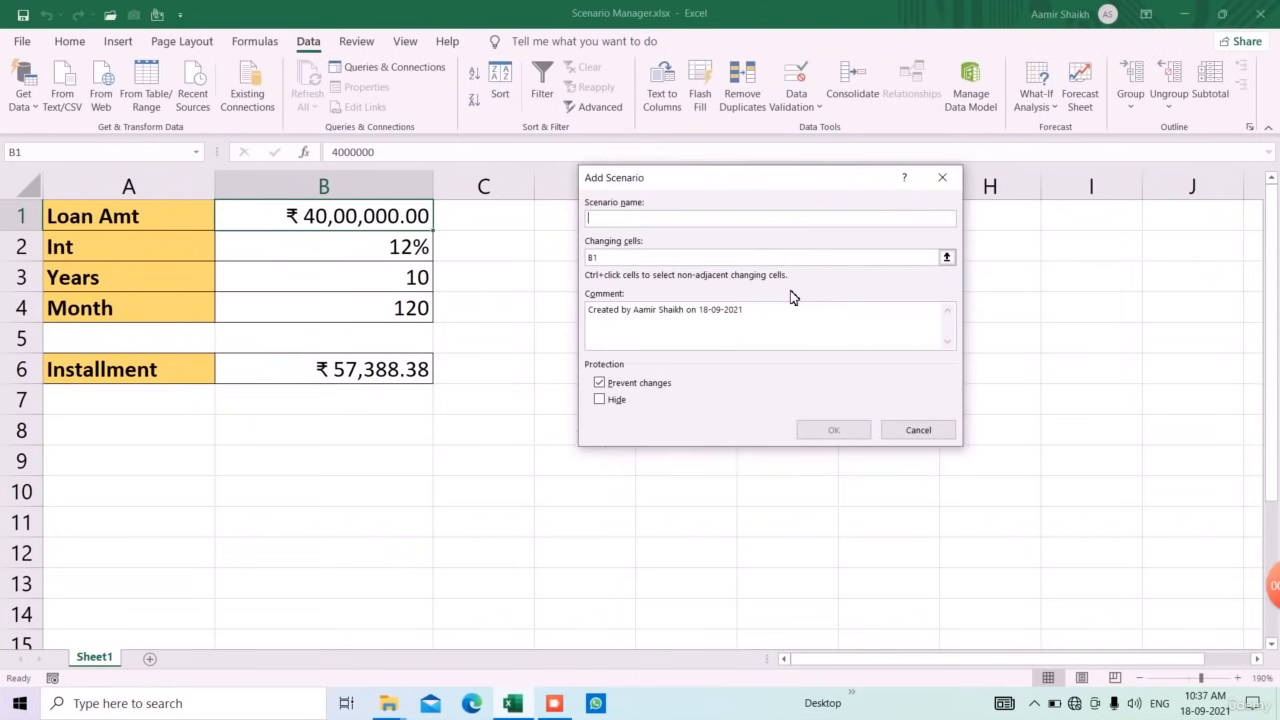
{"action": "type", "text": "Worst"}
{"action": "left_click", "coordinate": [938, 257]}
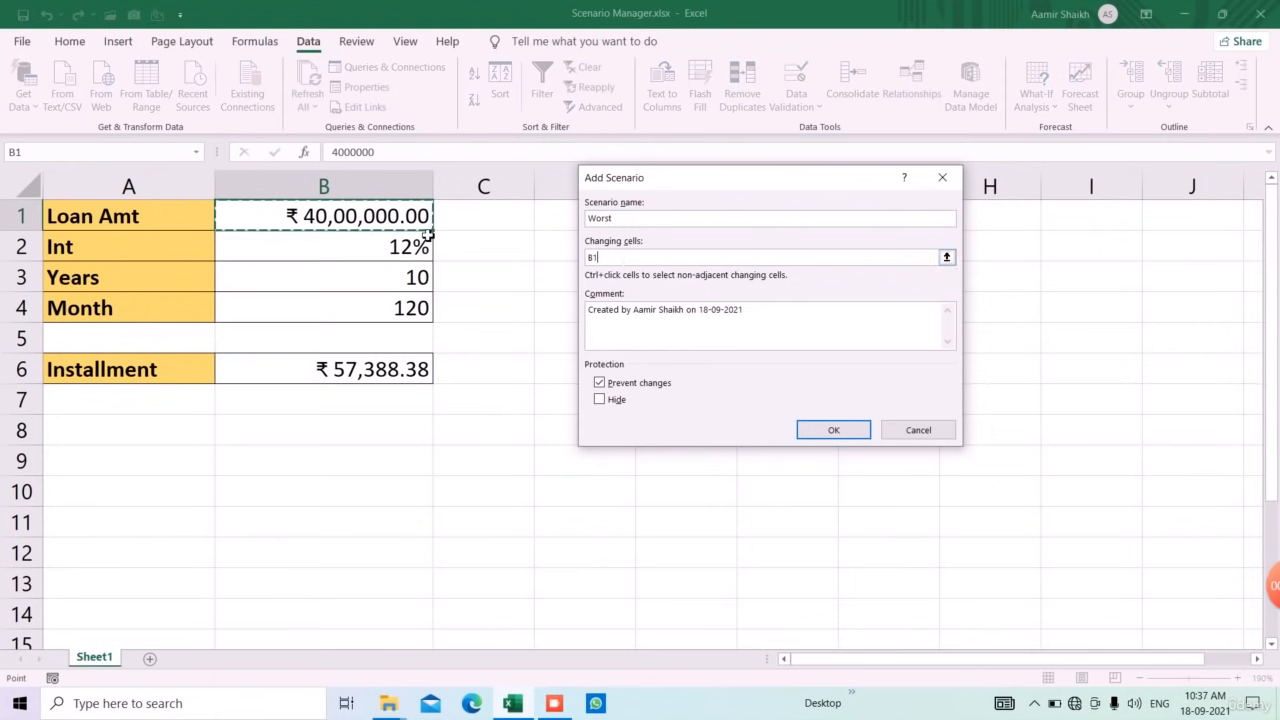
{"action": "left_click", "coordinate": [829, 430]}
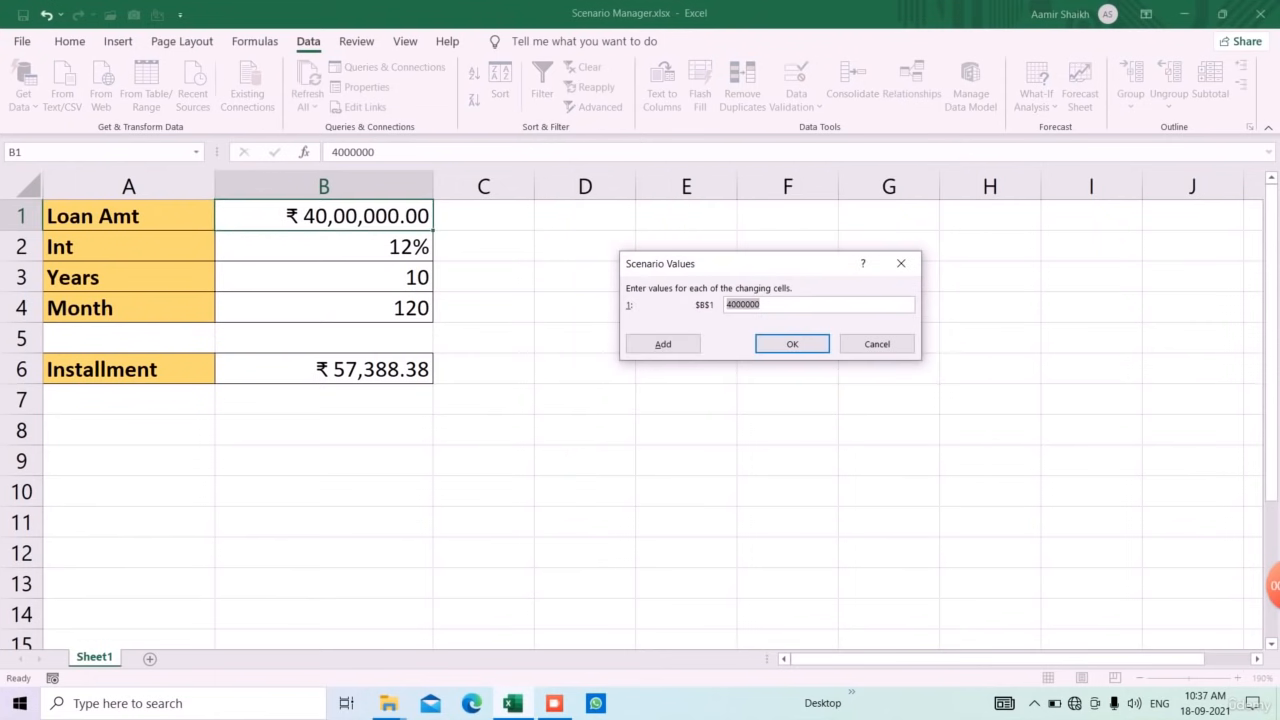
{"action": "type", "text": "5000000"}
{"action": "key", "text": "Return"}
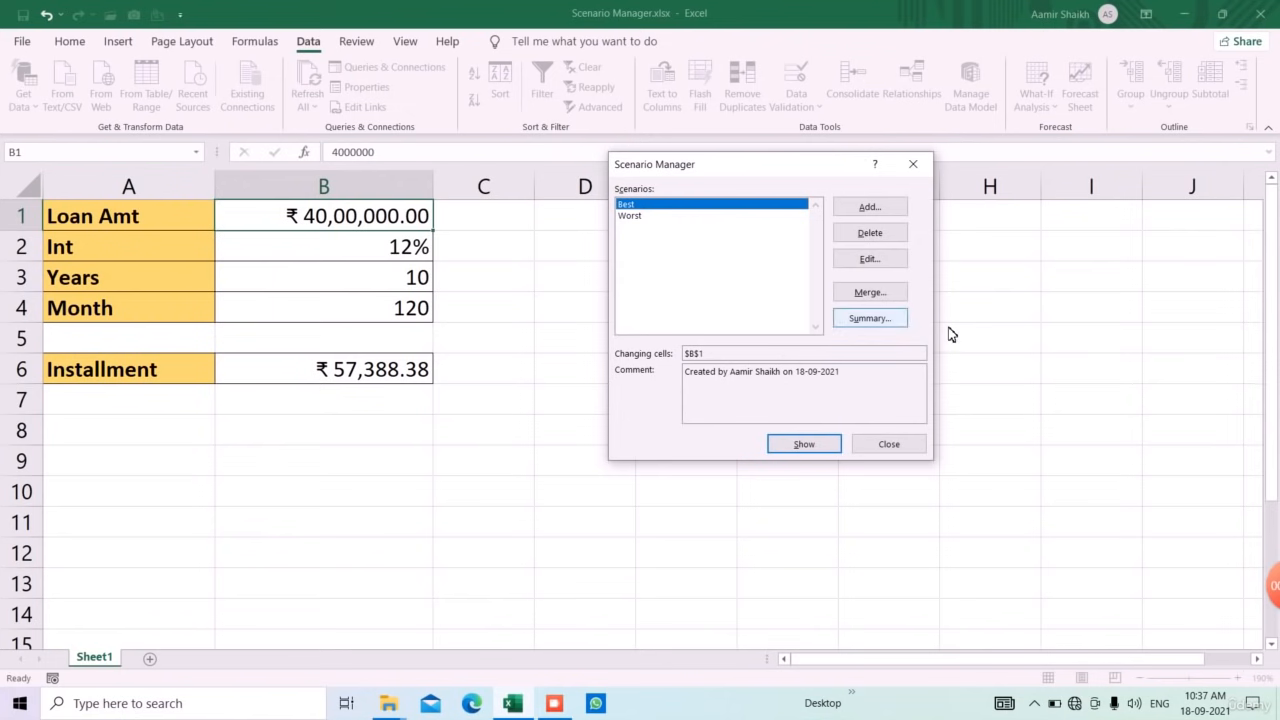
Generate a Scenario summary report with the Installment cell B6 as the result cell
{"action": "left_click", "coordinate": [869, 319]}
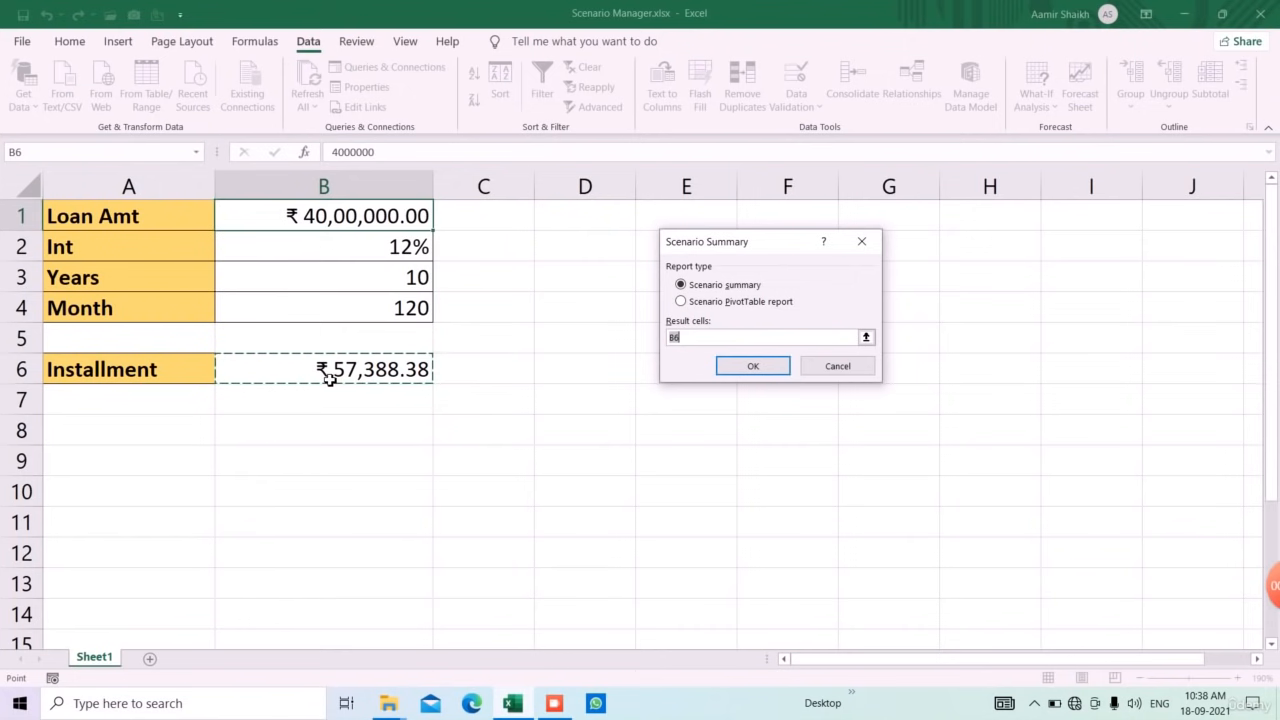
{"action": "left_click", "coordinate": [776, 377]}
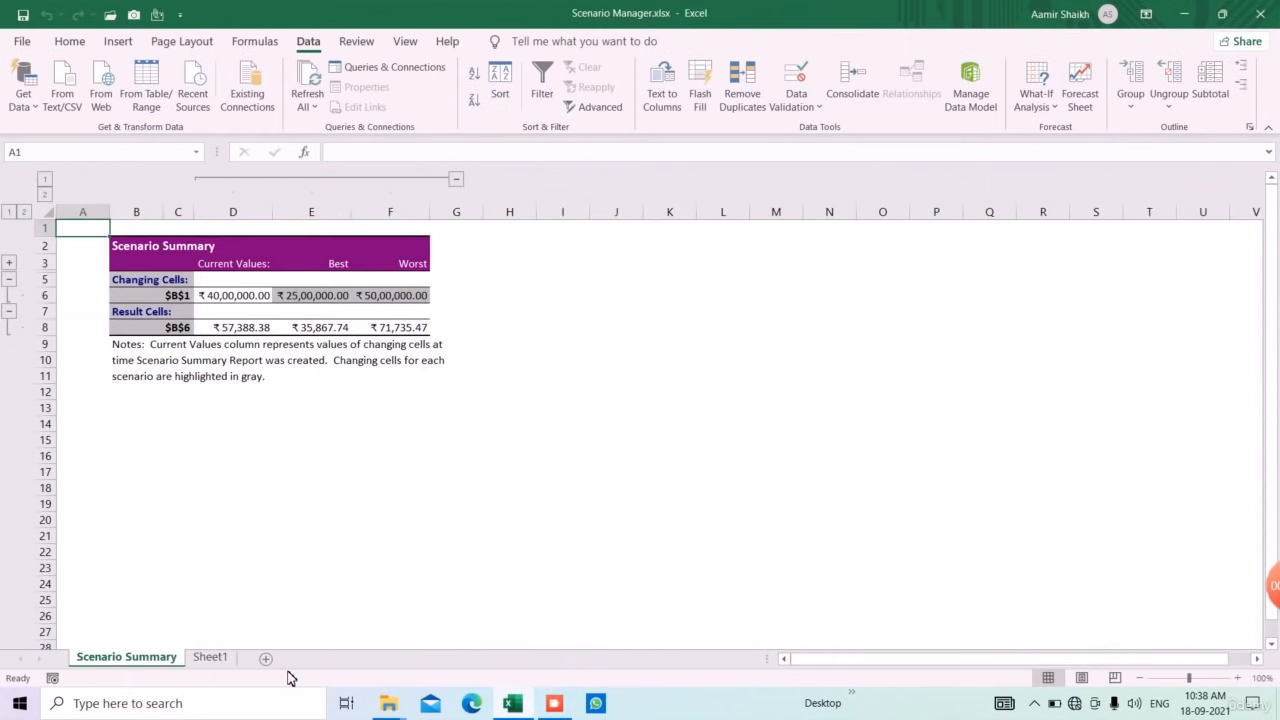
{"action": "scroll", "coordinate": [267, 325], "scroll_direction": "up", "scroll_amount": 2}
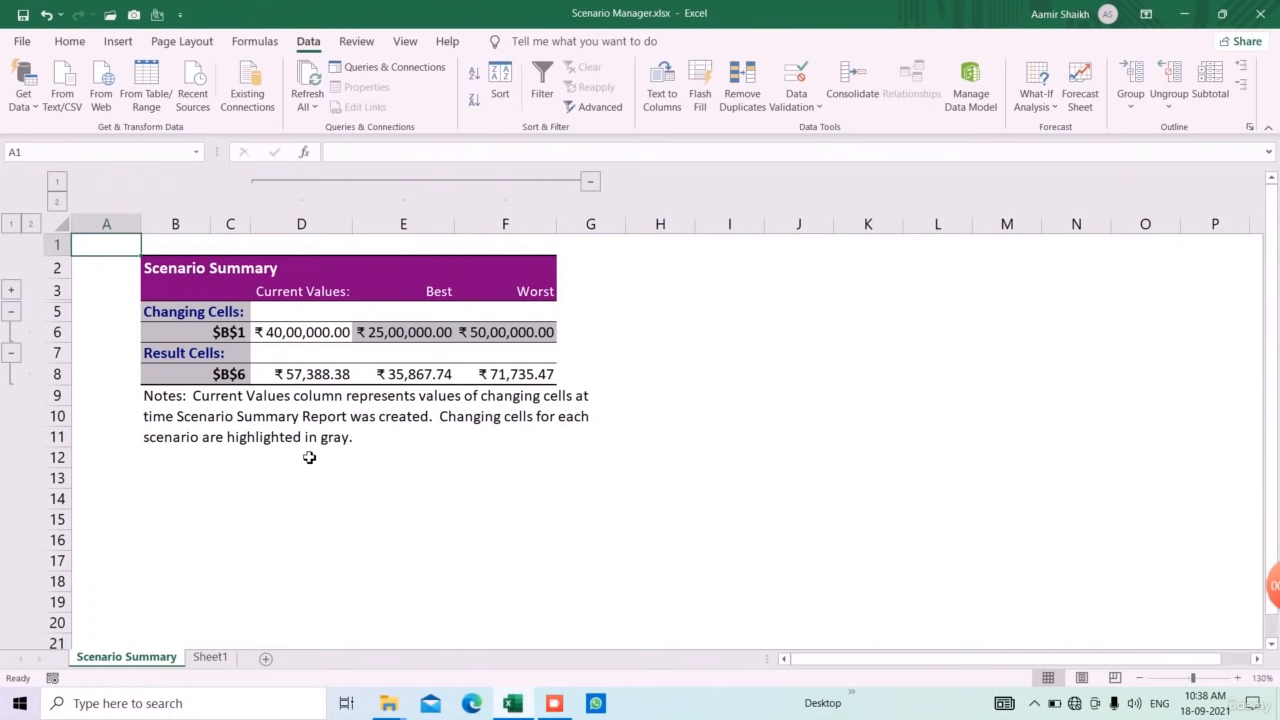
Return to Sheet1 and delete the Worst scenario in Scenario Manager
{"action": "left_click", "coordinate": [212, 657]}
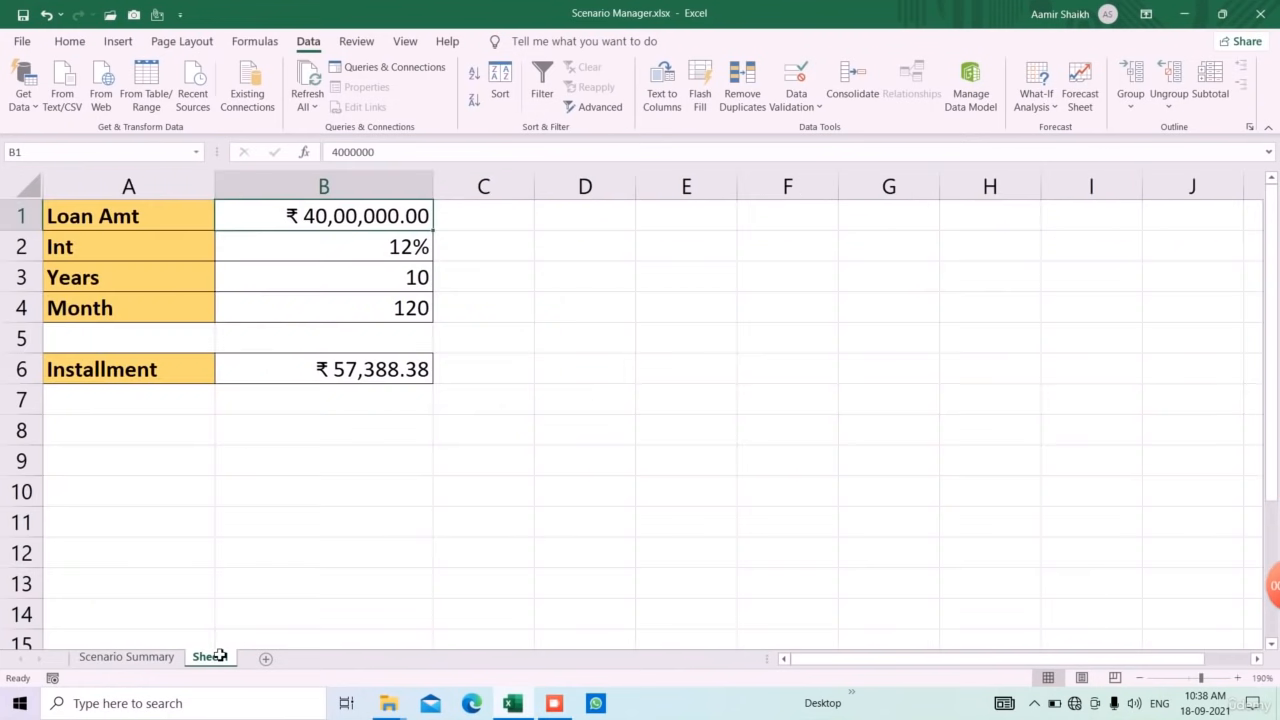
{"action": "left_click", "coordinate": [1033, 100]}
{"action": "left_click", "coordinate": [1050, 127]}
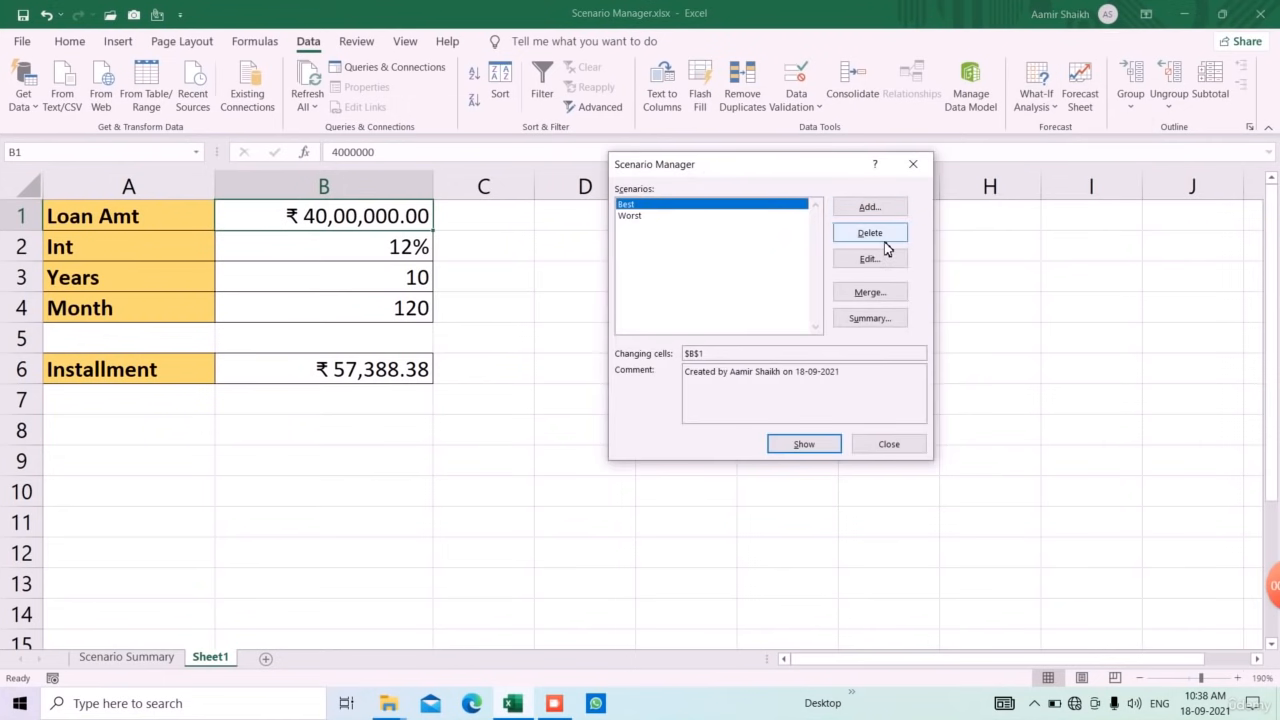
{"action": "left_click", "coordinate": [694, 216]}
{"action": "left_click", "coordinate": [889, 235]}
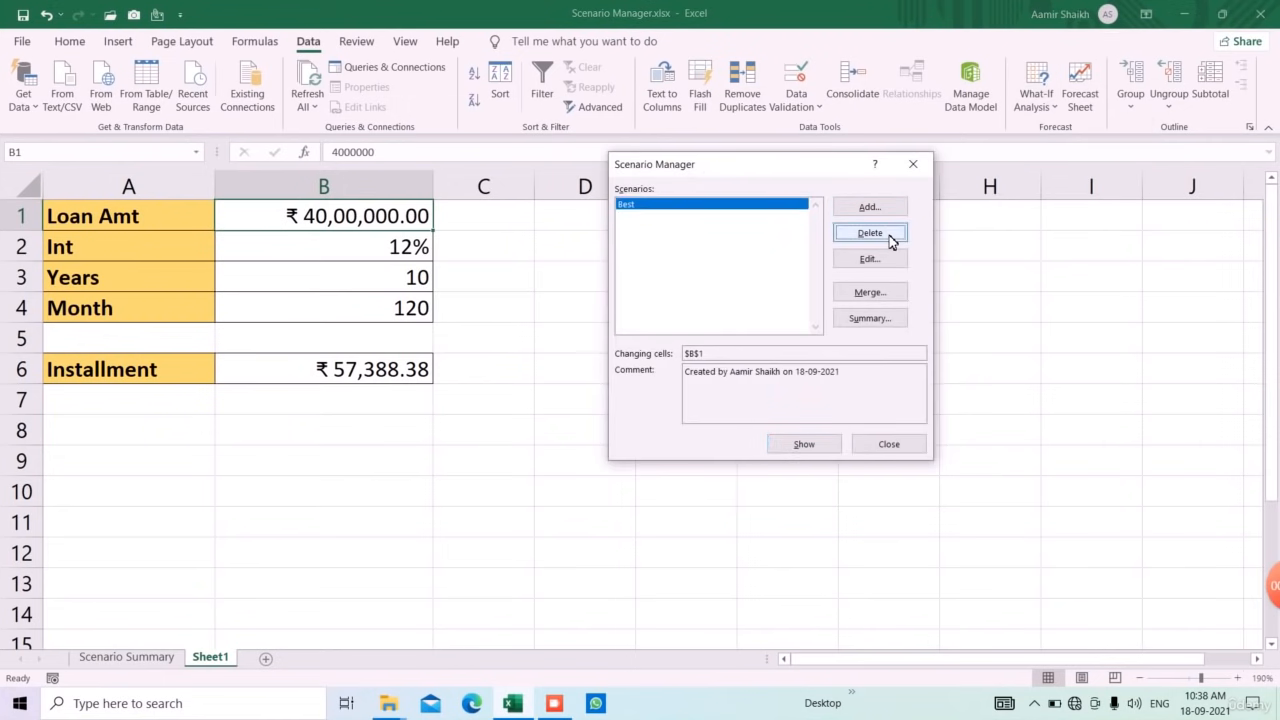
Review the Best scenario's edit settings and keep its values, delete that scenario and close Scenario Manager
{"action": "left_click", "coordinate": [841, 262]}
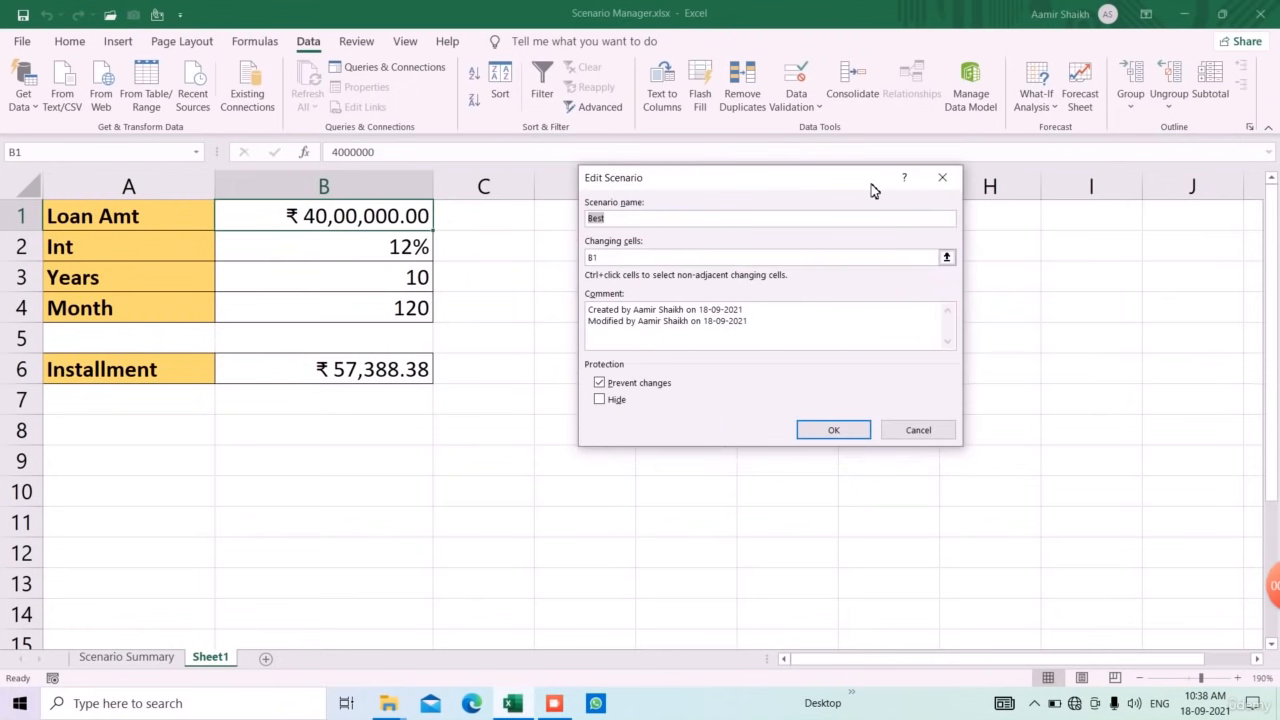
{"action": "left_click", "coordinate": [834, 431]}
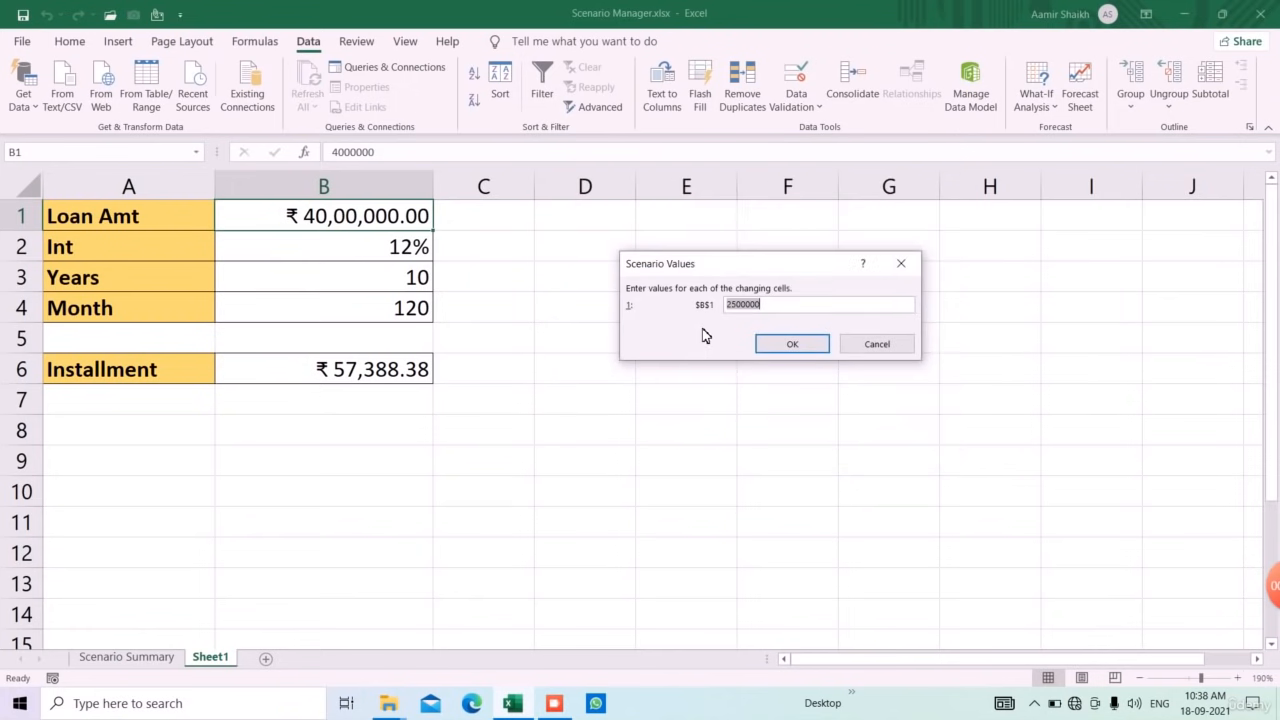
{"action": "left_click", "coordinate": [794, 344]}
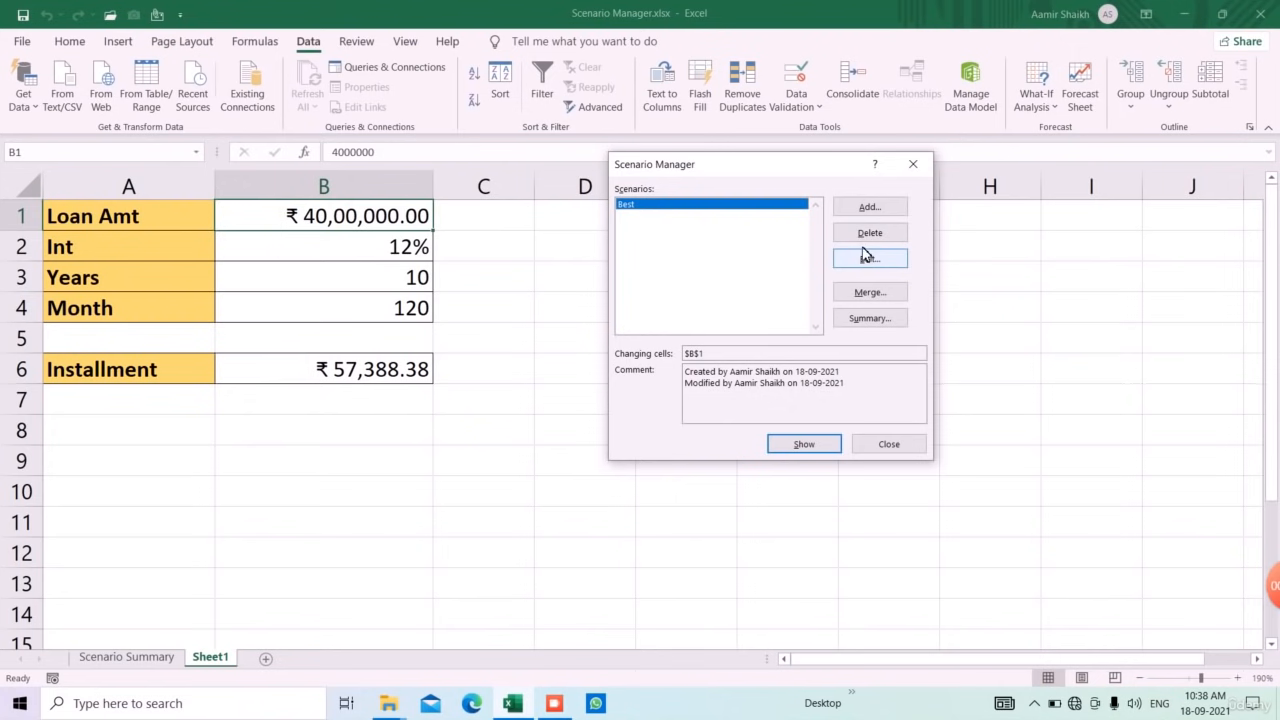
{"action": "left_click", "coordinate": [866, 234]}
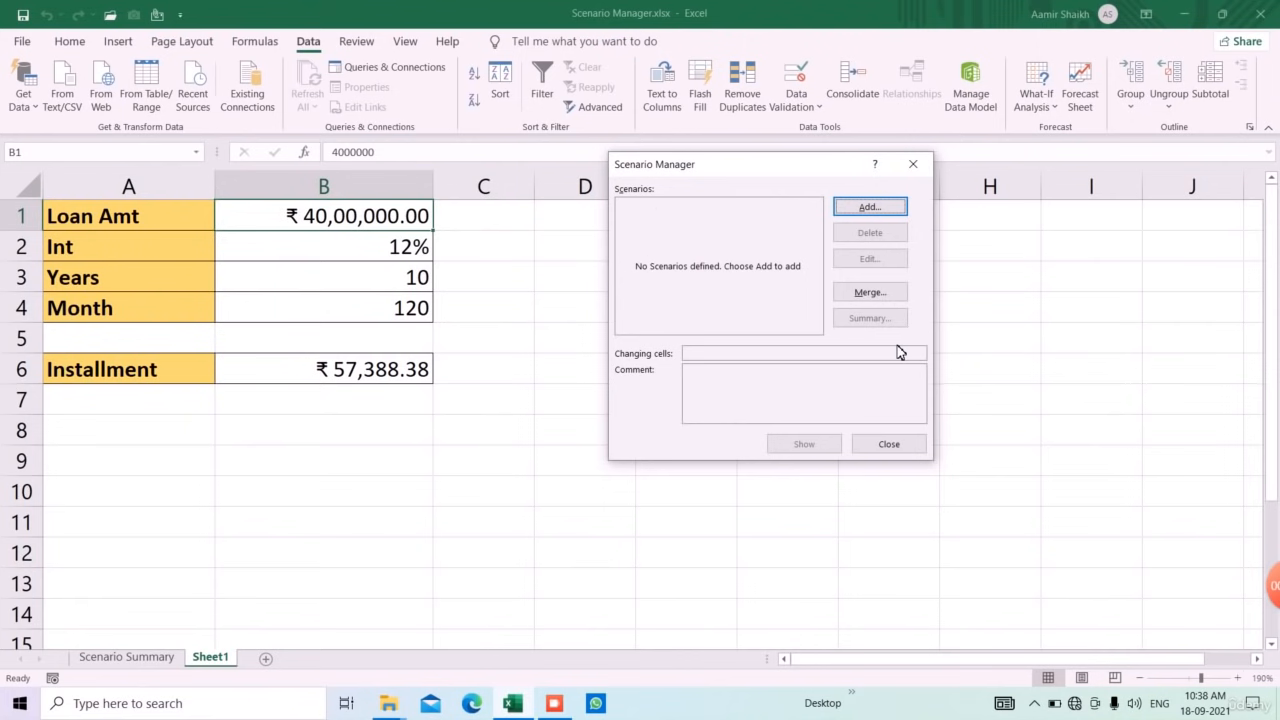
{"action": "left_click", "coordinate": [889, 444]}
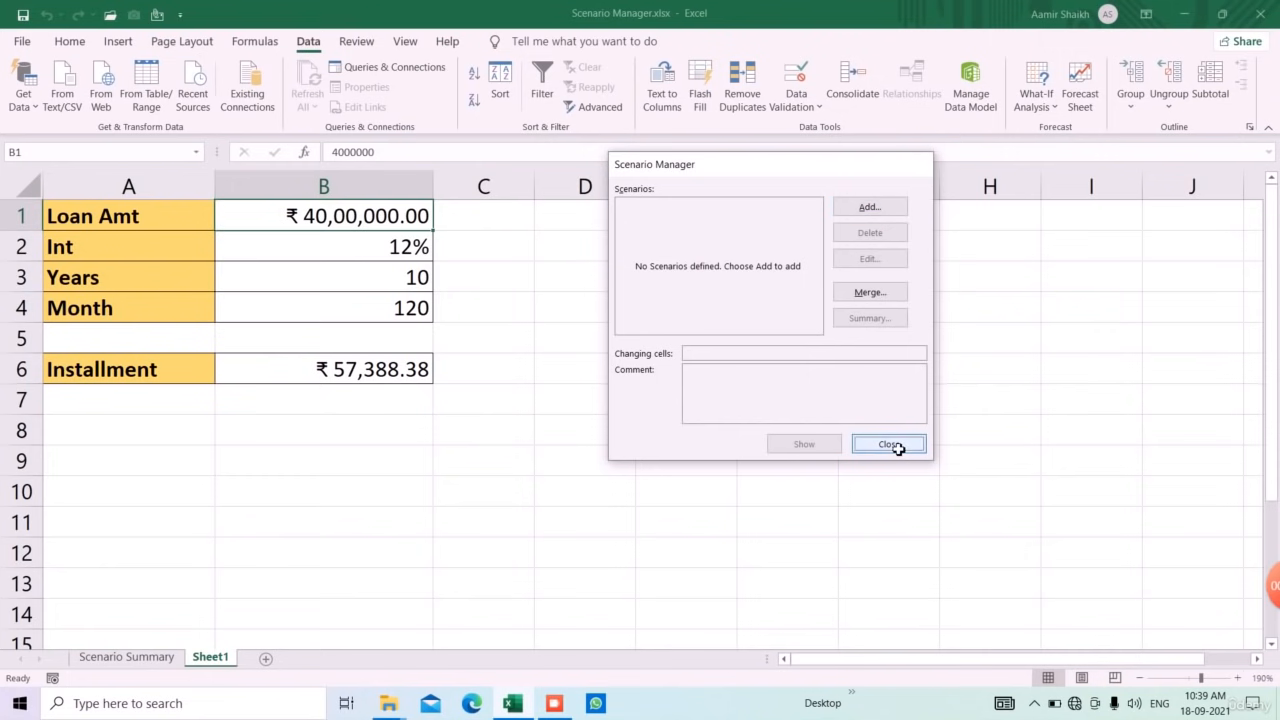